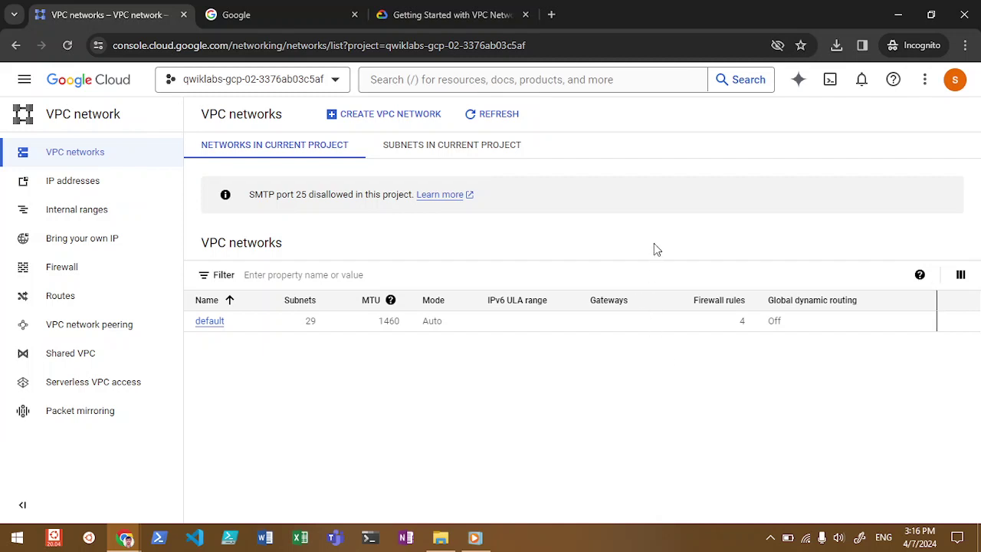
# - Sketch two boxes labelled VPC and V2 as an on-screen annotation over the VPC networks page
pyautogui.hotkey('ctrl', '2')
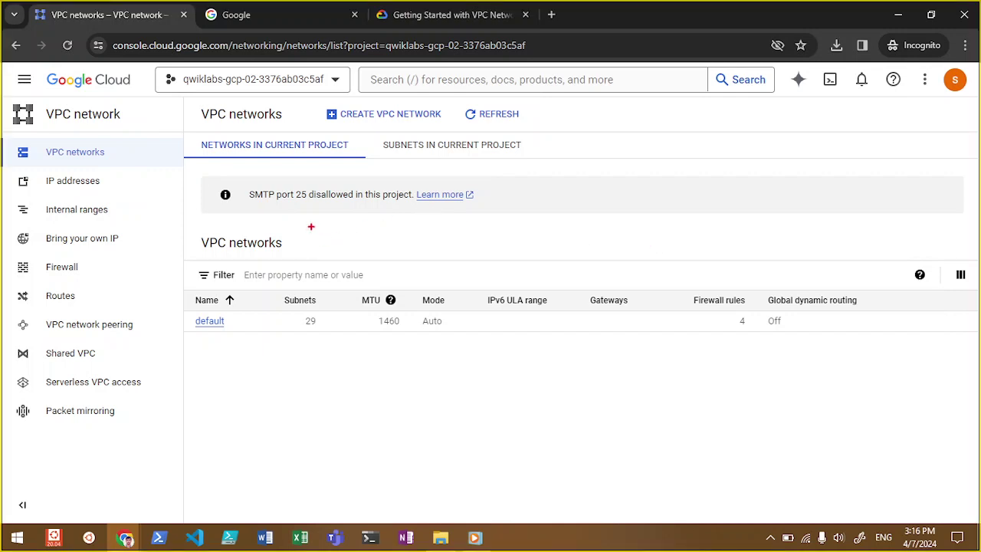
pyautogui.moveTo(352, 224)
pyautogui.mouseDown()
pyautogui.moveTo(495, 225)
pyautogui.moveTo(520, 333)
pyautogui.moveTo(382, 338)
pyautogui.moveTo(345, 315)
pyautogui.moveTo(346, 216)
pyautogui.mouseUp()
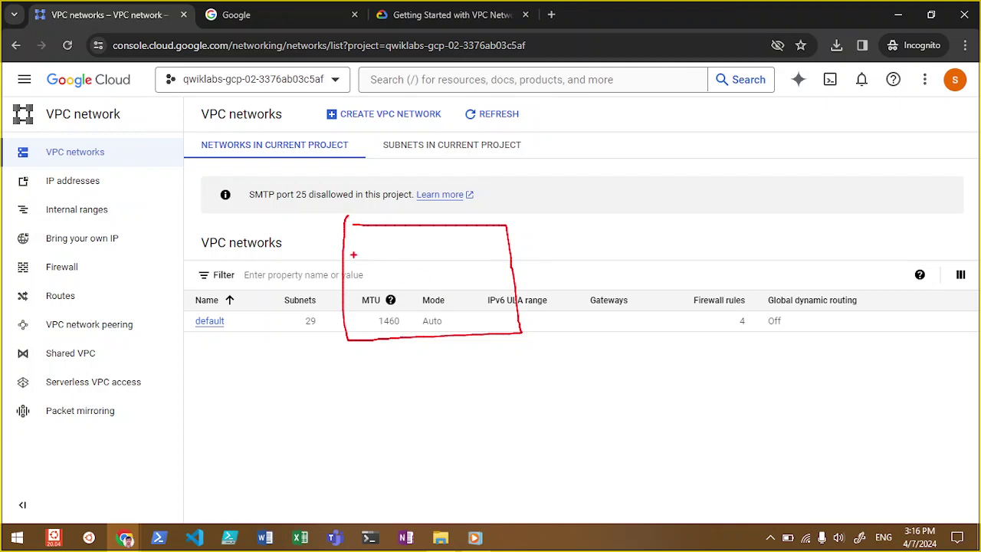
pyautogui.moveTo(363, 258)
pyautogui.mouseDown()
pyautogui.moveTo(366, 244)
pyautogui.moveTo(394, 277)
pyautogui.mouseUp()
pyautogui.moveTo(371, 245)
pyautogui.mouseDown()
pyautogui.moveTo(390, 239)
pyautogui.moveTo(387, 261)
pyautogui.moveTo(420, 264)
pyautogui.mouseUp()
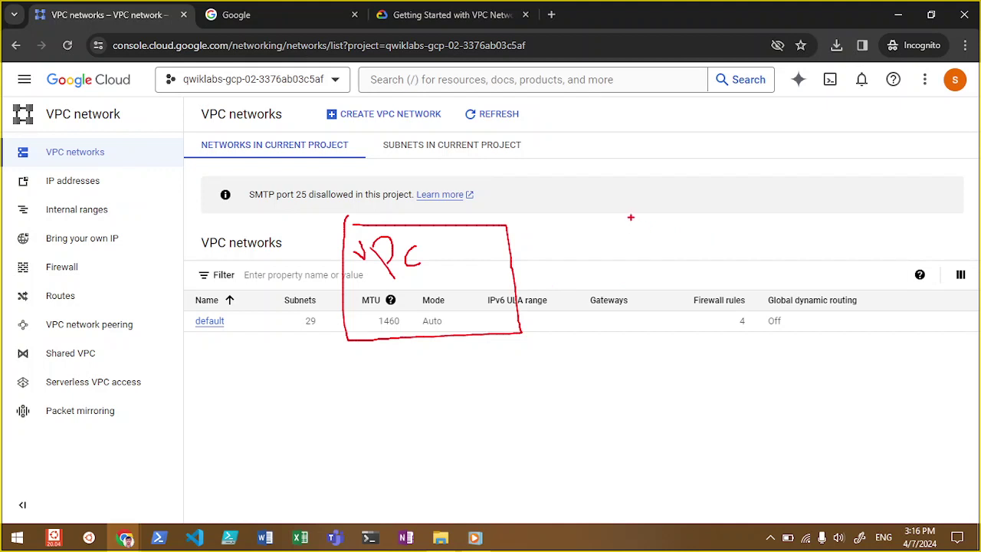
pyautogui.moveTo(625, 223)
pyautogui.mouseDown()
pyautogui.moveTo(650, 336)
pyautogui.moveTo(749, 294)
pyautogui.moveTo(708, 225)
pyautogui.moveTo(628, 239)
pyautogui.moveTo(681, 281)
pyautogui.moveTo(677, 262)
pyautogui.moveTo(694, 283)
pyautogui.moveTo(710, 281)
pyautogui.mouseUp()
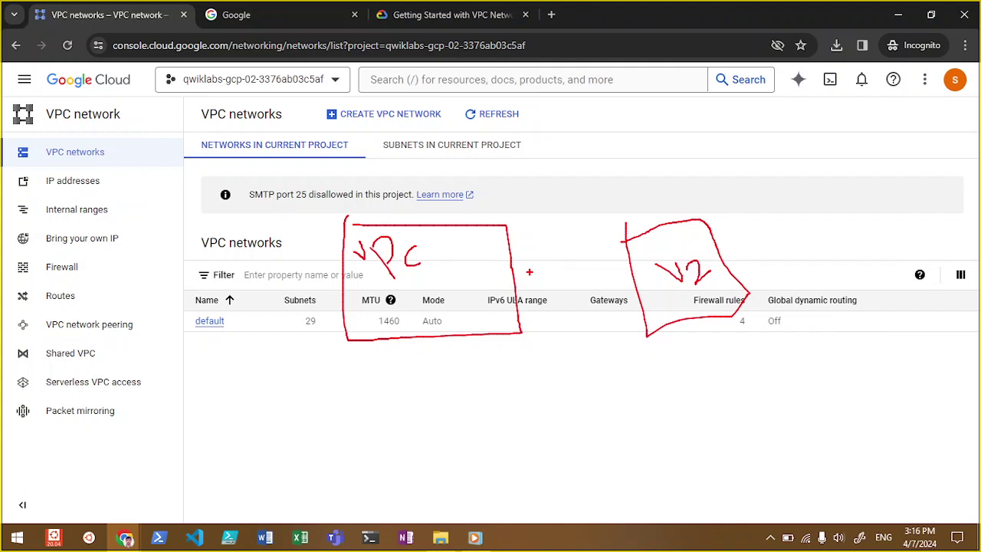
# - Write the annotation "vpc peering" between the two sketched boxes, and clear all annotations from the screen
pyautogui.moveTo(536, 277); pyautogui.dragTo(536, 297)
pyautogui.write('vpc p')
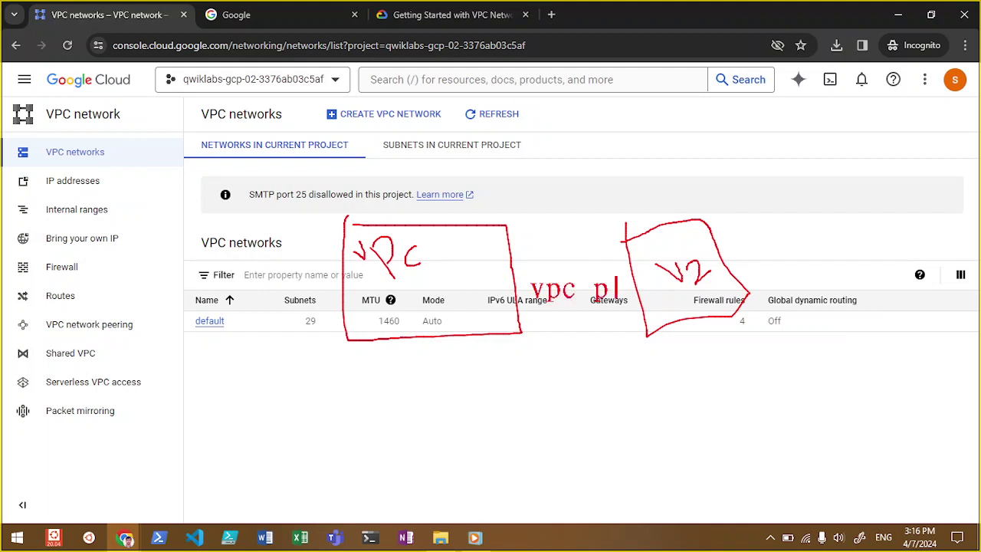
pyautogui.write('eering')
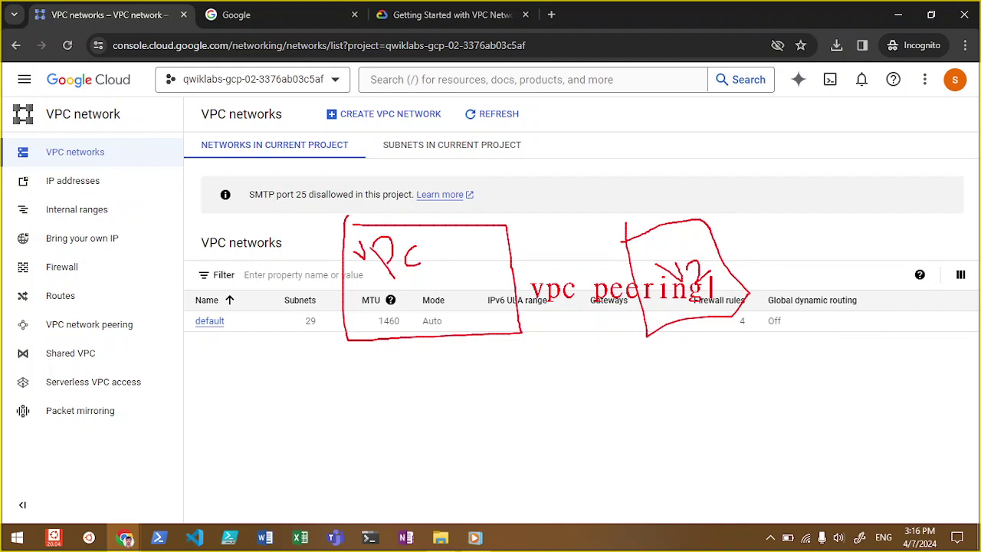
pyautogui.press('Escape')
pyautogui.press('Escape')
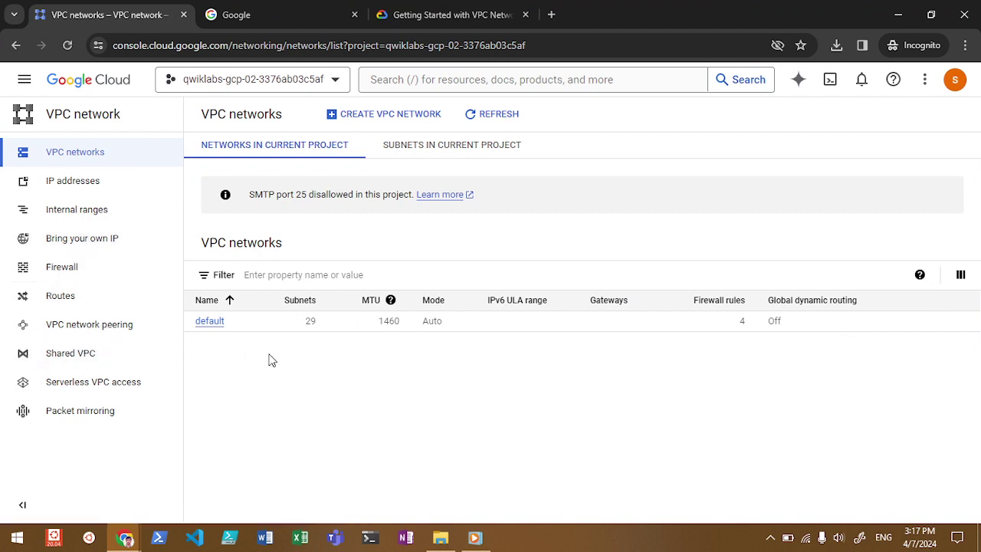
# - View the VPC network peering page, highlight its description of privately connecting two VPC networks, and return to the VPC networks list
pyautogui.click(63, 324)
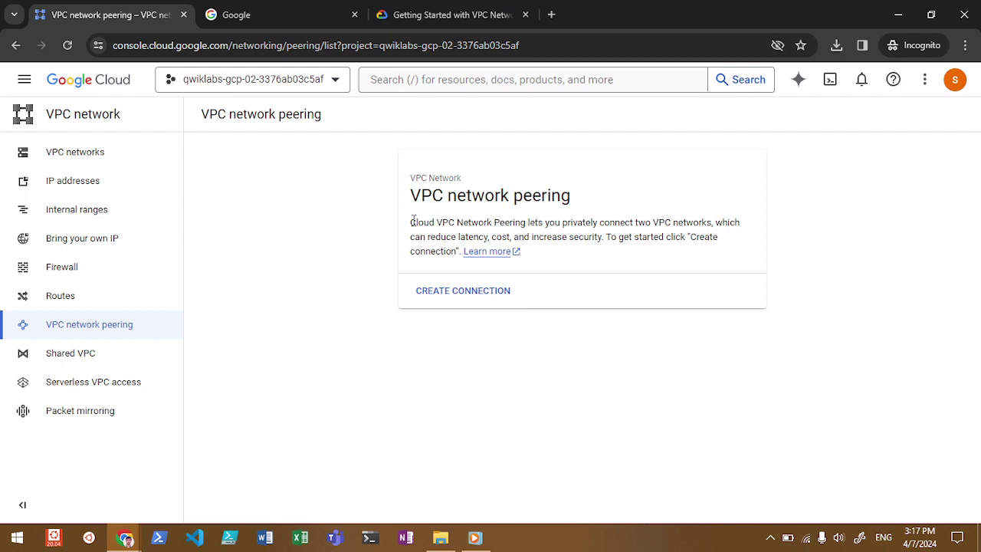
pyautogui.moveTo(412, 222); pyautogui.dragTo(711, 224)
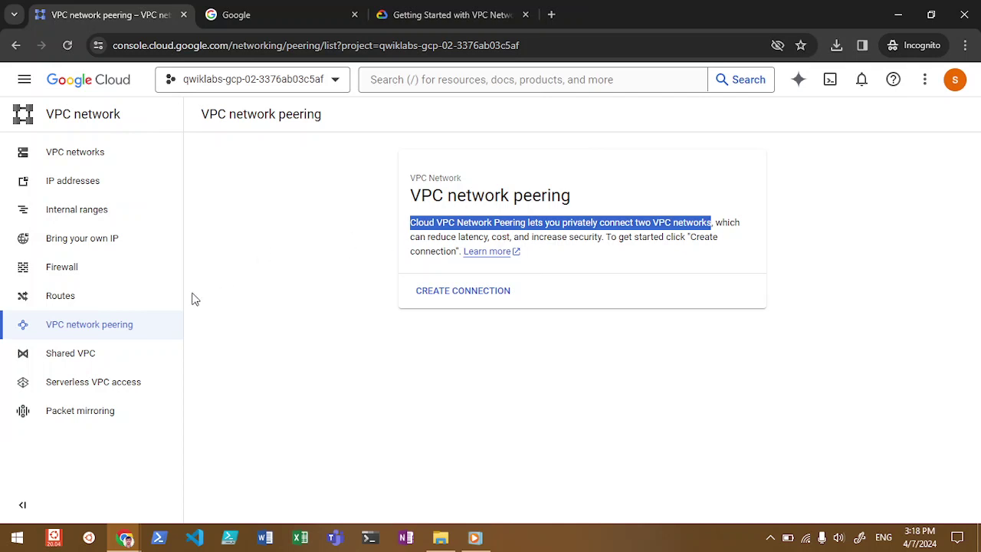
pyautogui.click(90, 157)
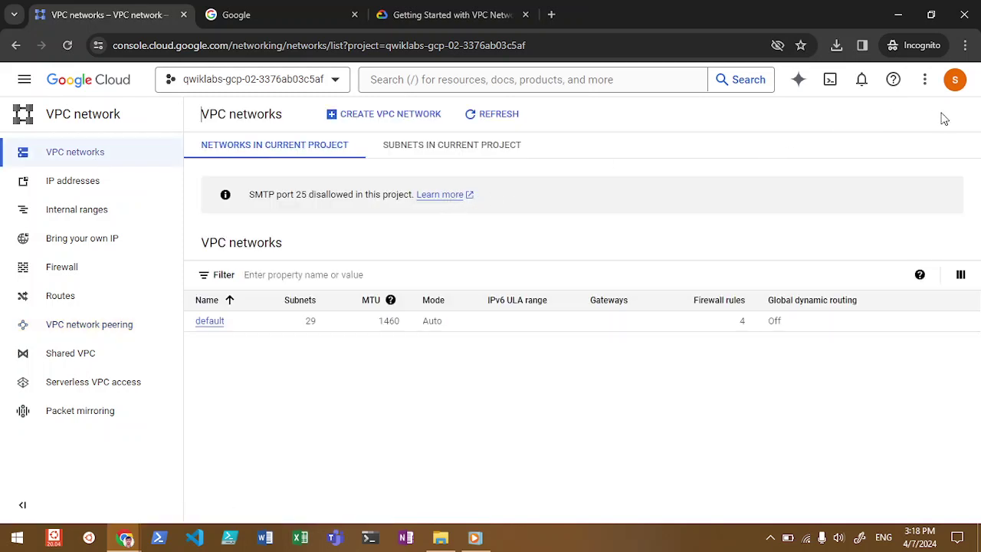
# - Open the documentation linked from the SMTP port 25 notice and look through its guide contents
pyautogui.click(901, 82)
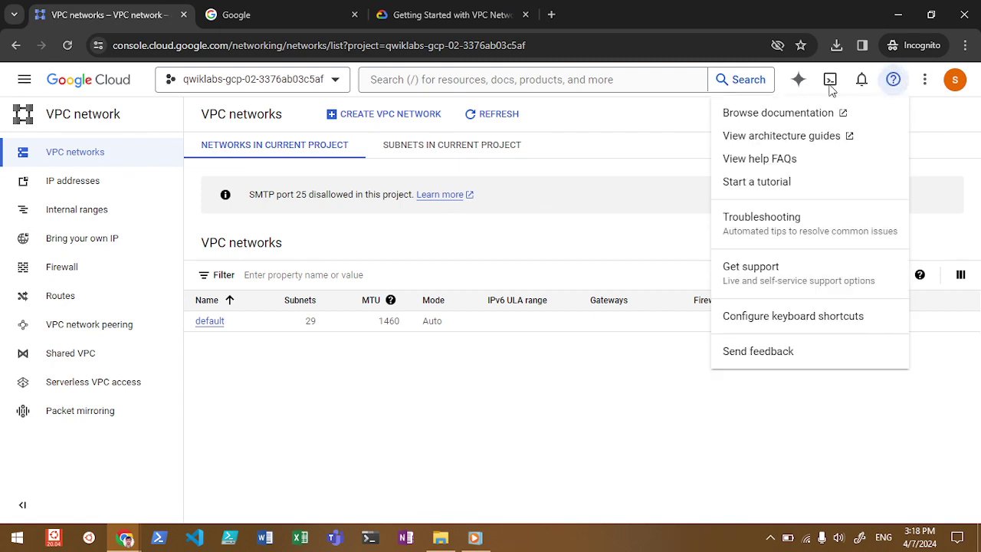
pyautogui.click(925, 125)
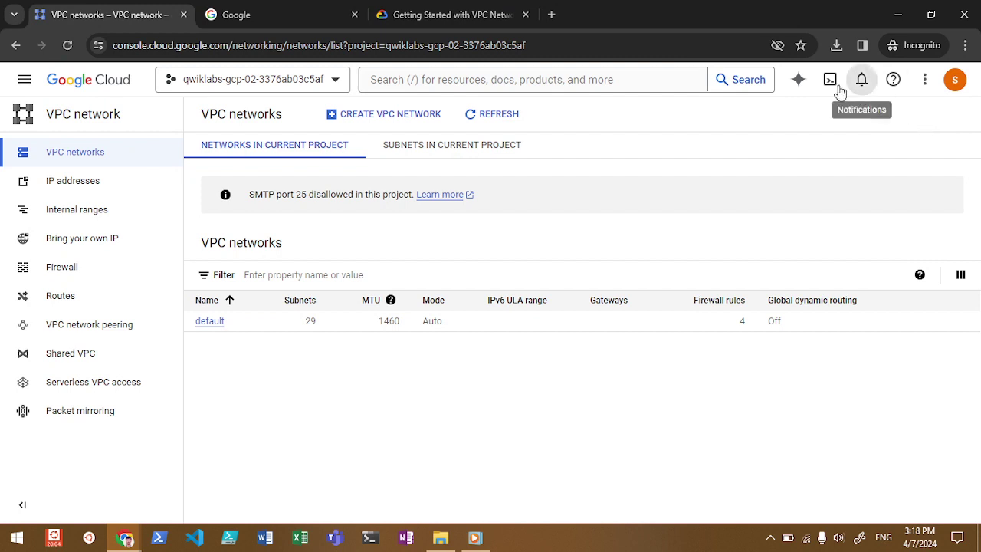
pyautogui.click(445, 197)
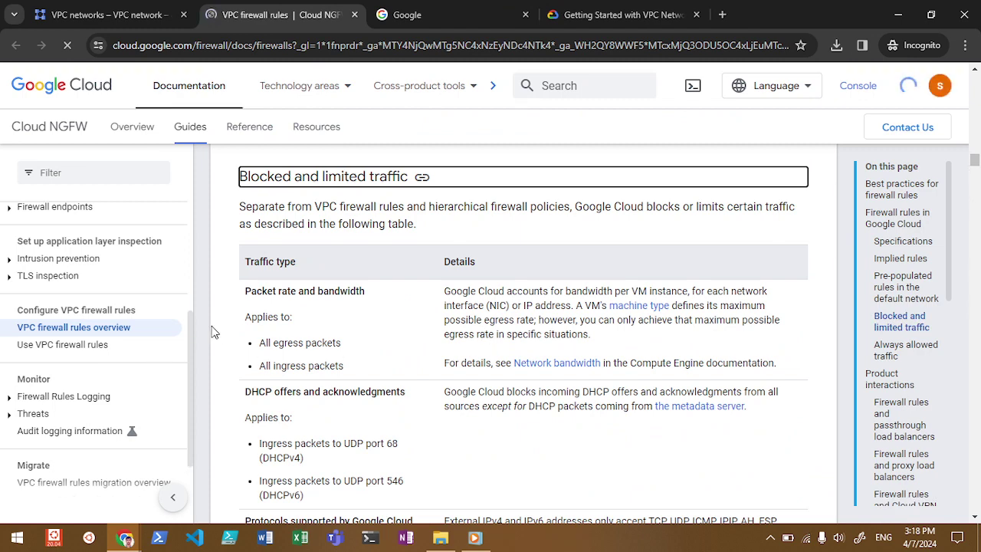
pyautogui.scroll(2, 191, 253)
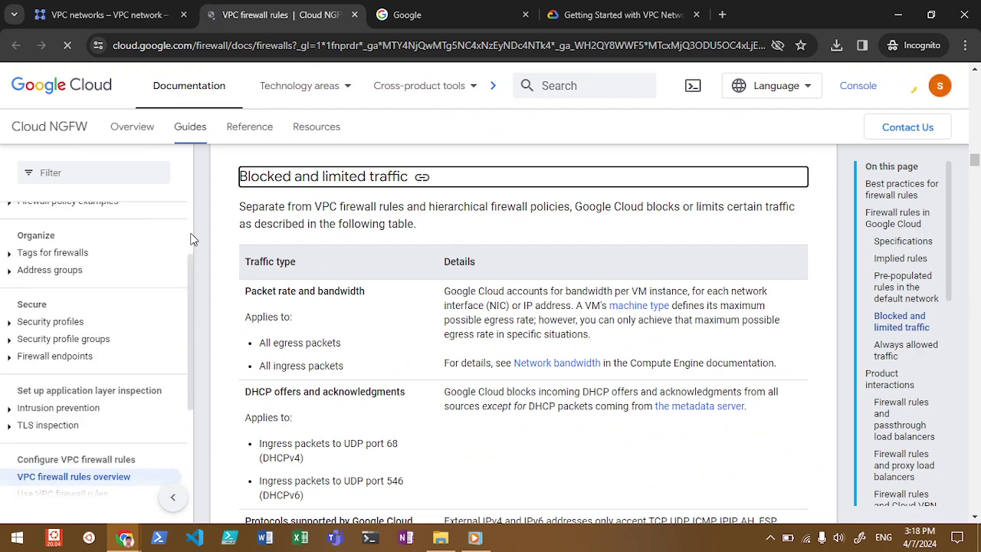
pyautogui.scroll(3, 191, 239)
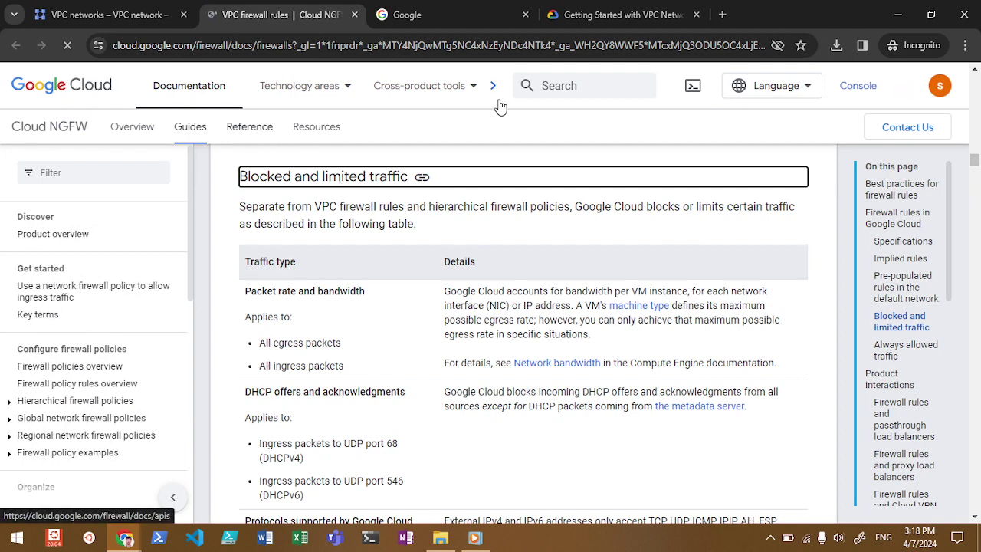
# - Search the Google Cloud documentation for "vpc network" and open the VPC networks guide
pyautogui.click(585, 86)
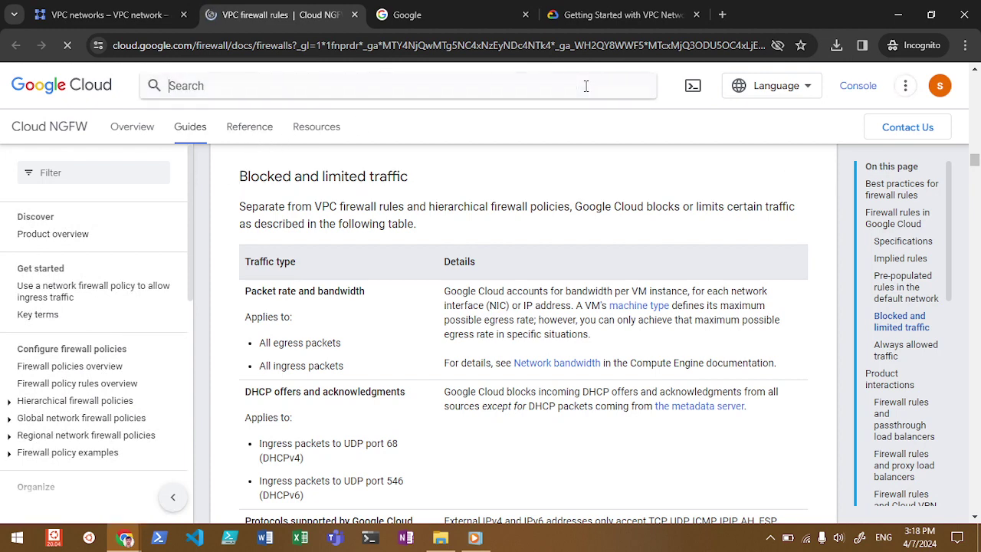
pyautogui.write('vpc')
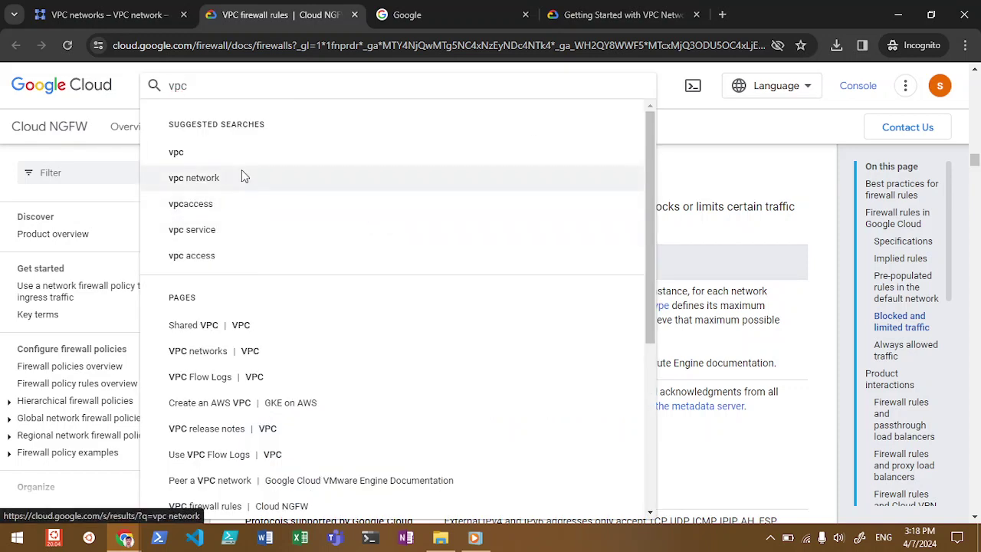
pyautogui.click(193, 178)
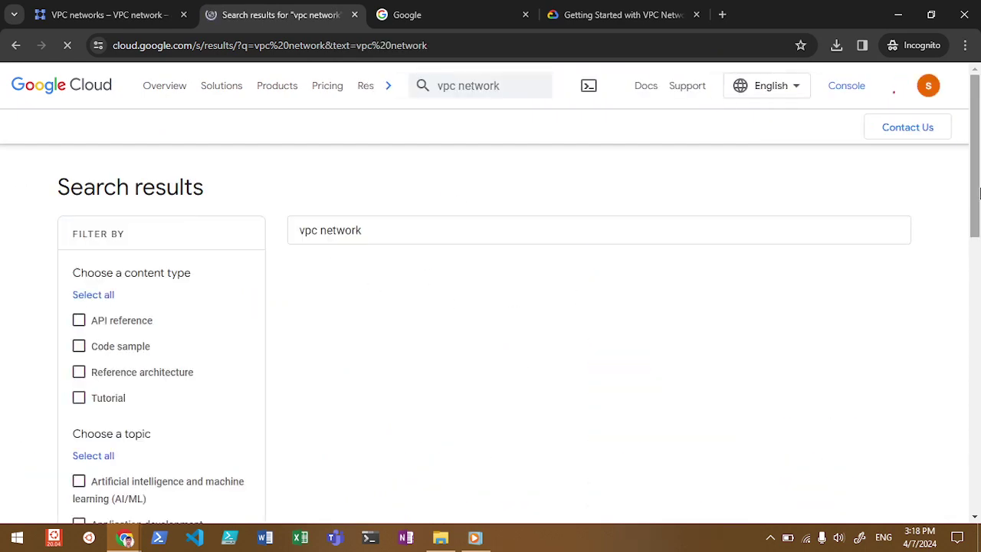
pyautogui.scroll(-2, 978, 190)
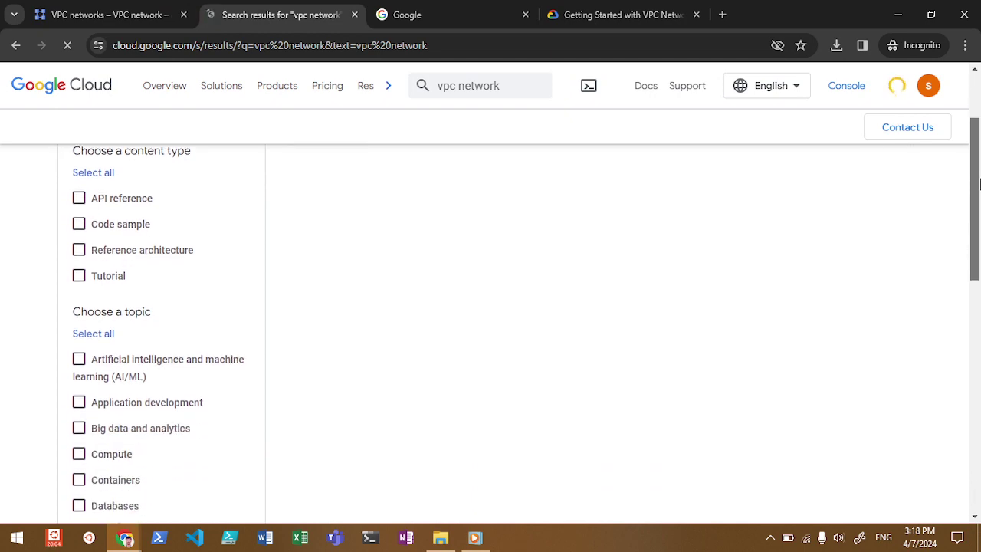
pyautogui.moveTo(978, 184); pyautogui.dragTo(978, 148)
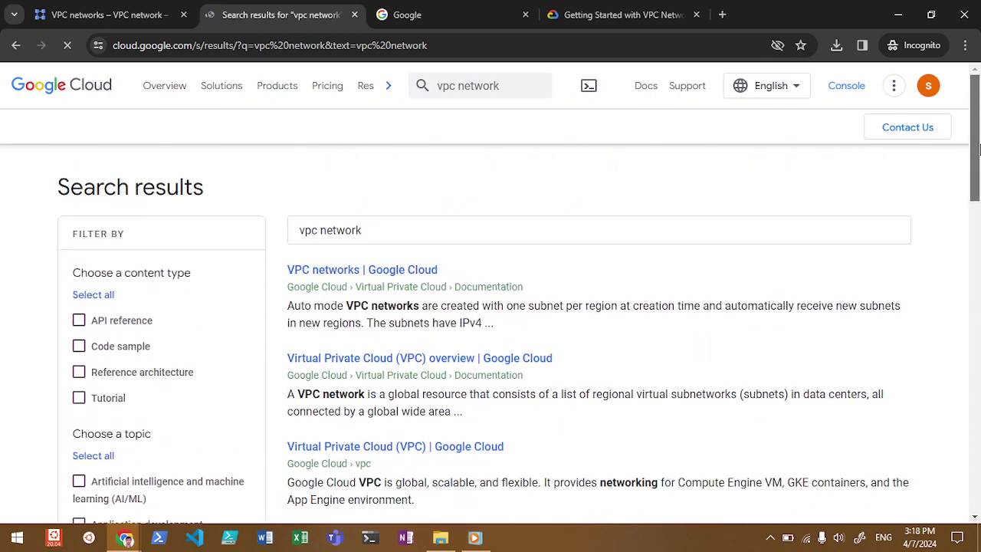
pyautogui.click(423, 274)
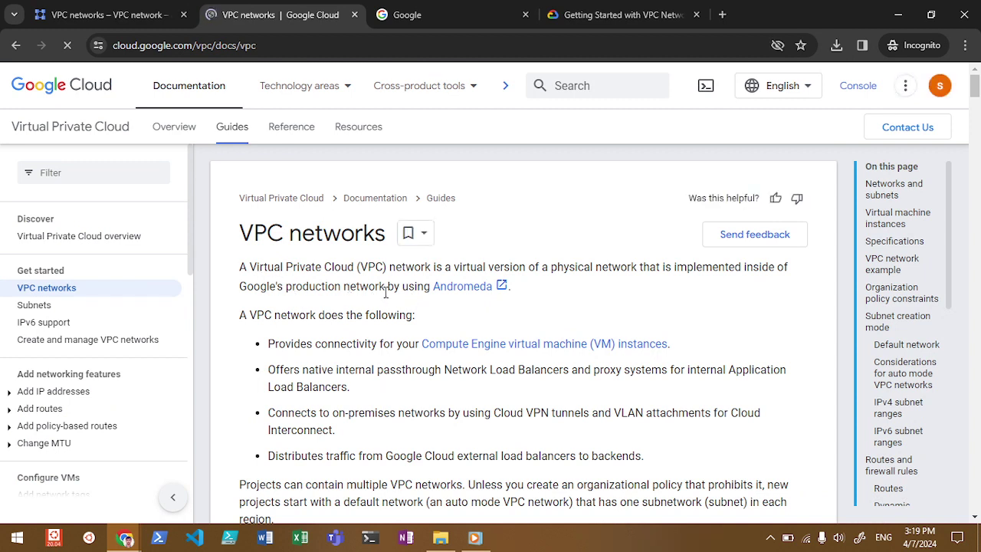
# - Read through the VPC networks guide to its end, examining the network example diagram, the subnet definitions and the dynamic routing section
pyautogui.moveTo(388, 289); pyautogui.dragTo(499, 309)
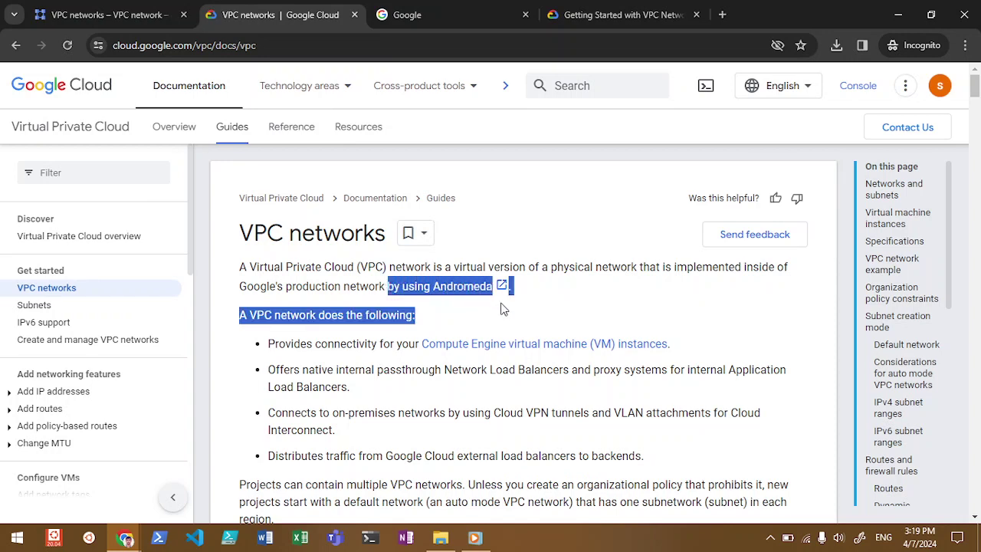
pyautogui.click(580, 311)
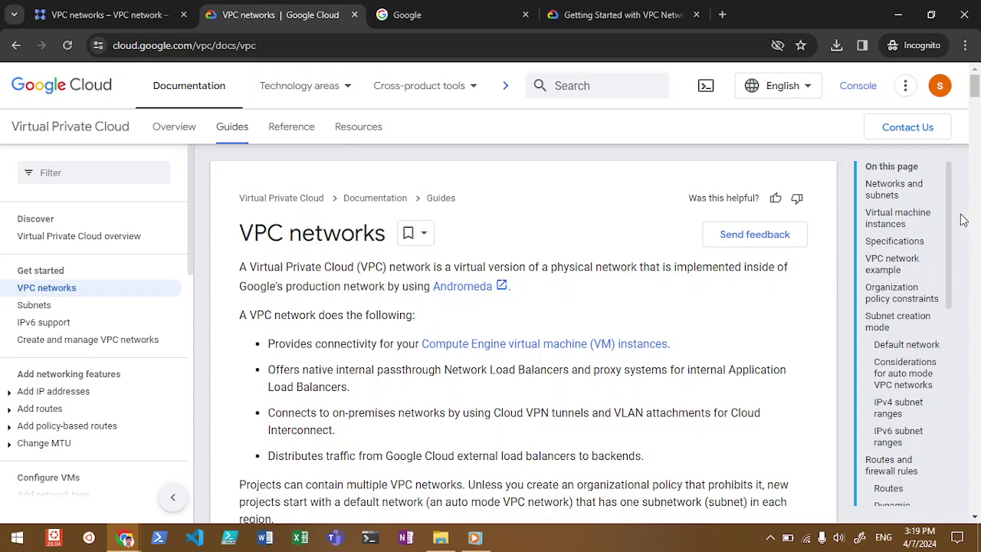
pyautogui.moveTo(975, 88); pyautogui.dragTo(975, 104)
pyautogui.moveTo(974, 107); pyautogui.dragTo(974, 108)
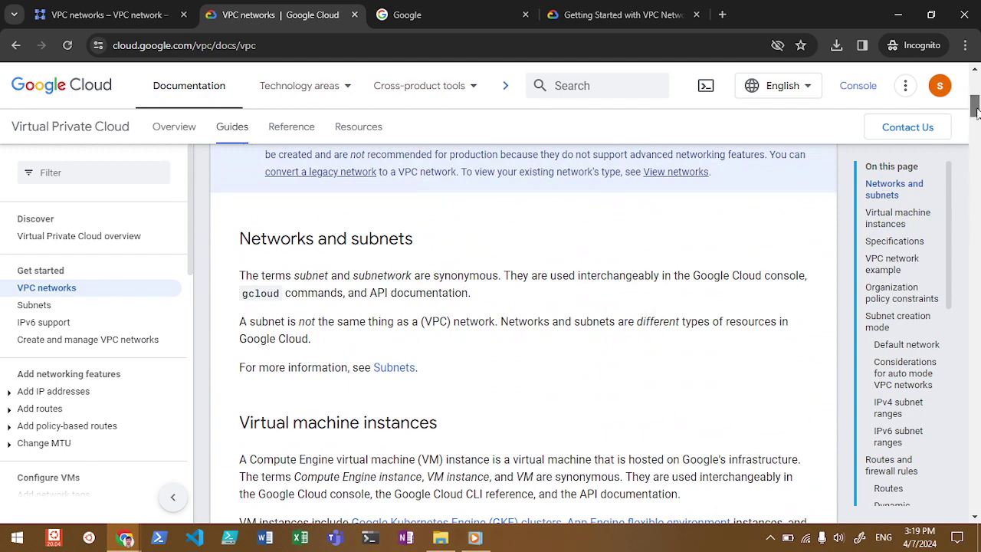
pyautogui.moveTo(974, 109); pyautogui.dragTo(975, 169)
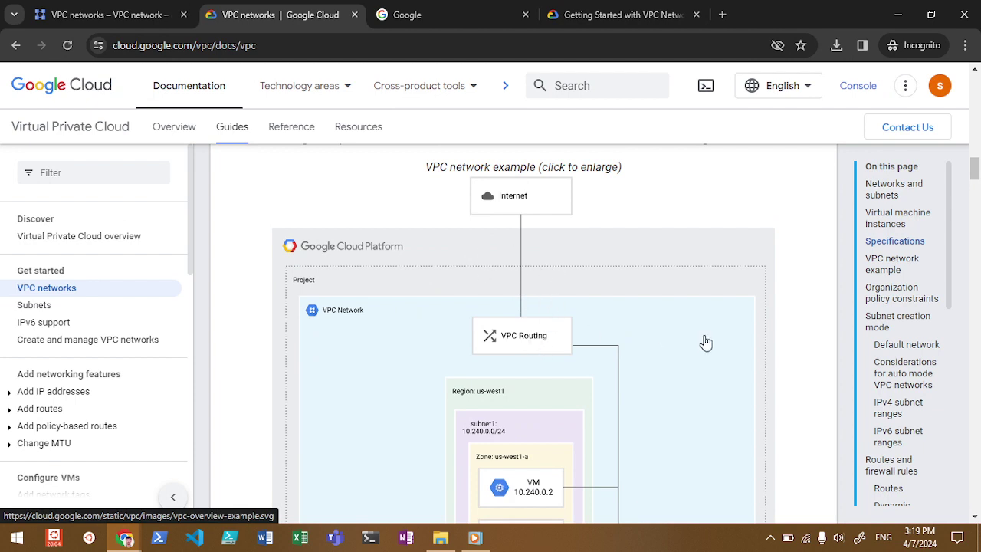
pyautogui.moveTo(977, 192); pyautogui.dragTo(974, 200)
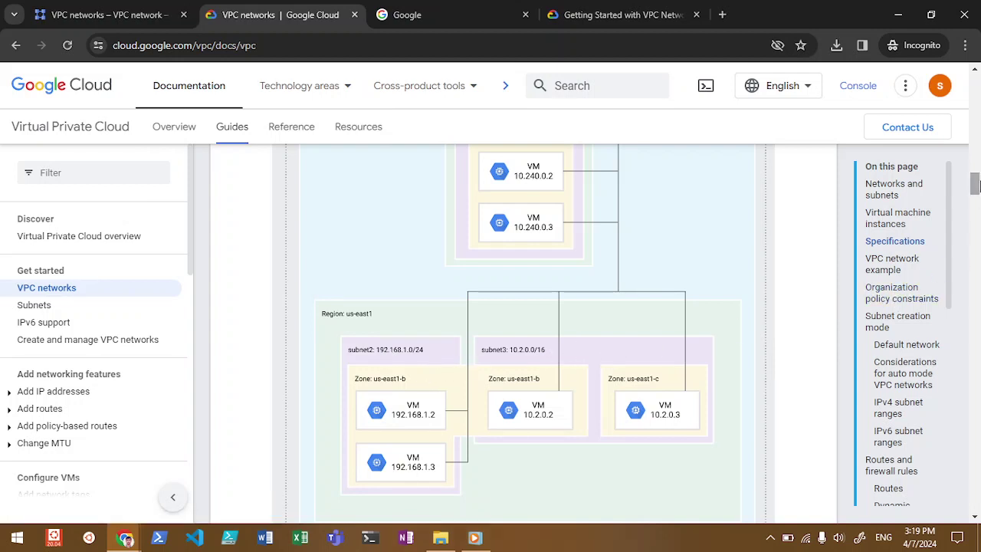
pyautogui.moveTo(975, 184)
pyautogui.mouseDown()
pyautogui.moveTo(975, 193)
pyautogui.moveTo(975, 173)
pyautogui.mouseUp()
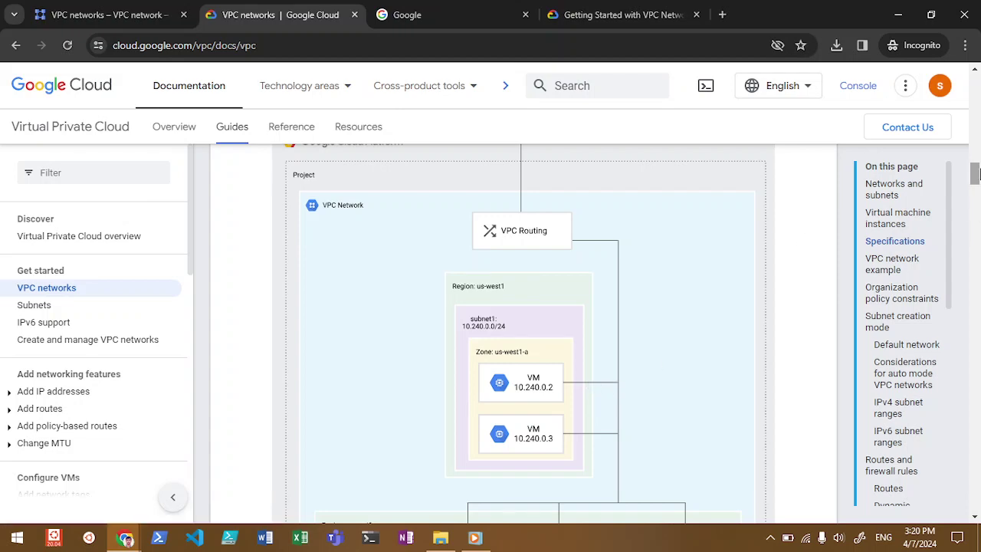
pyautogui.moveTo(974, 175); pyautogui.dragTo(974, 200)
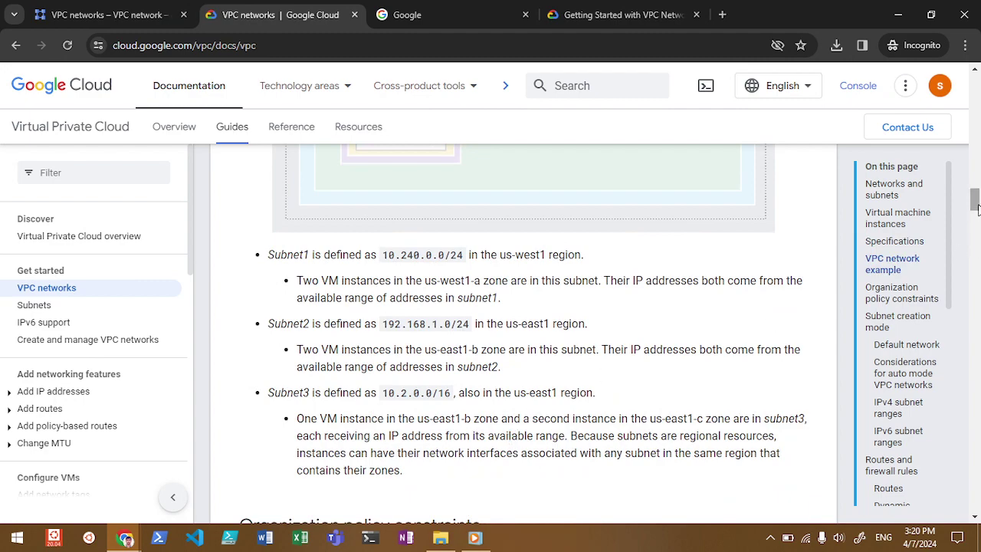
pyautogui.moveTo(974, 201); pyautogui.dragTo(975, 332)
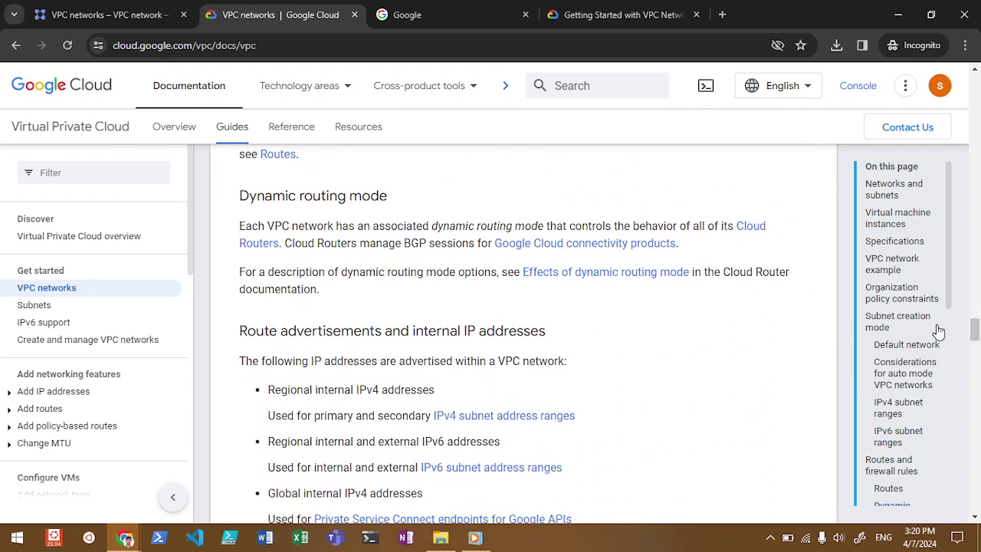
pyautogui.moveTo(976, 330); pyautogui.dragTo(975, 480)
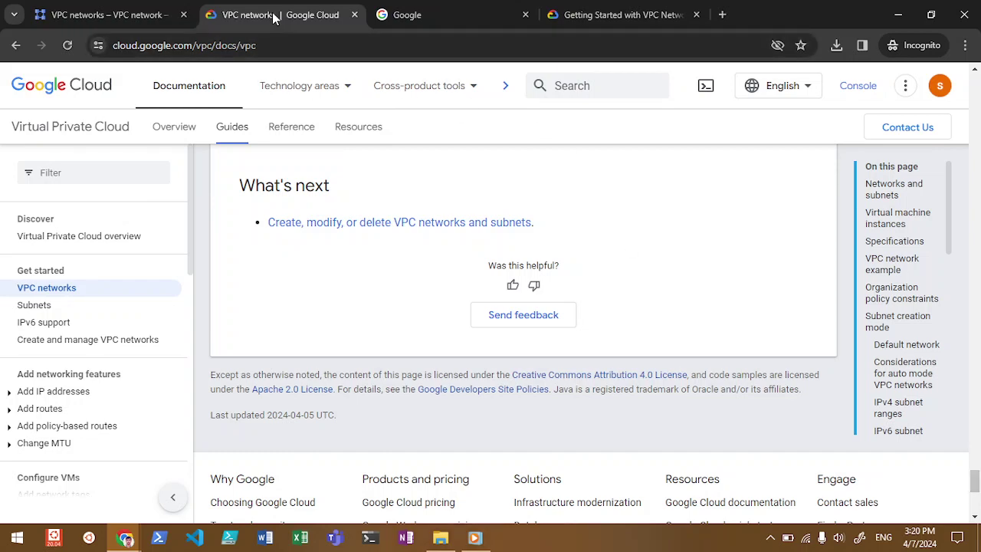
# - Return to the Cloud console's VPC networks list and start creating a new VPC network, ready to enter its name
pyautogui.click(98, 15)
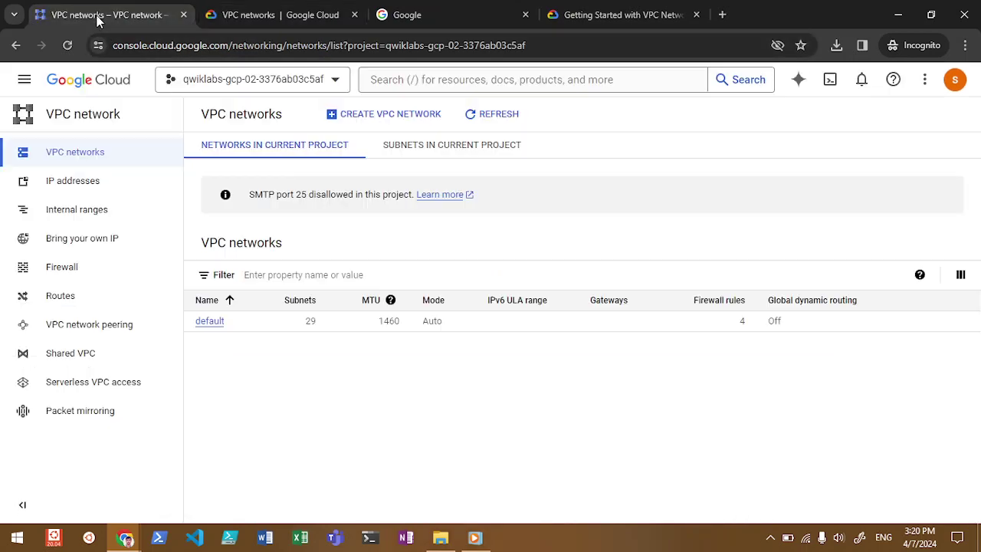
pyautogui.click(395, 121)
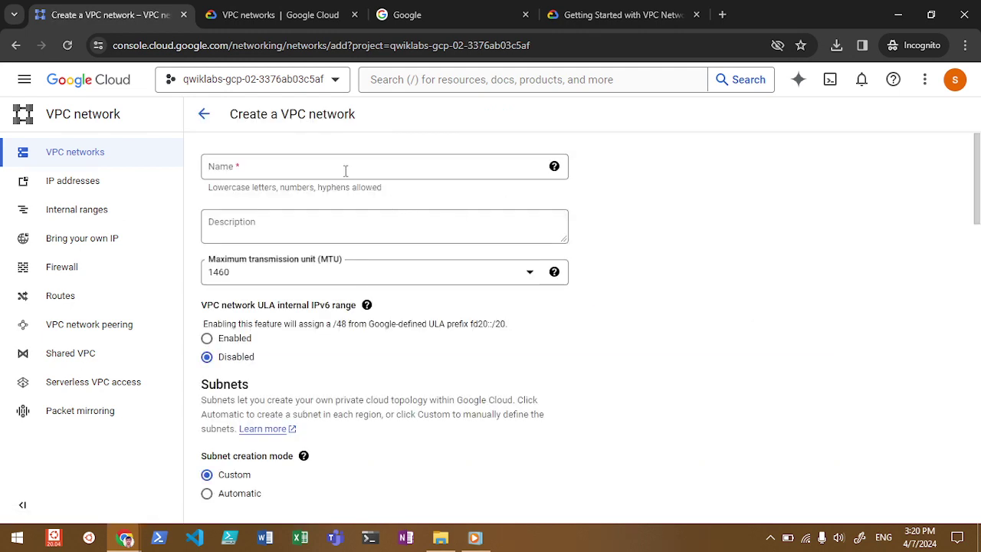
pyautogui.click(344, 171)
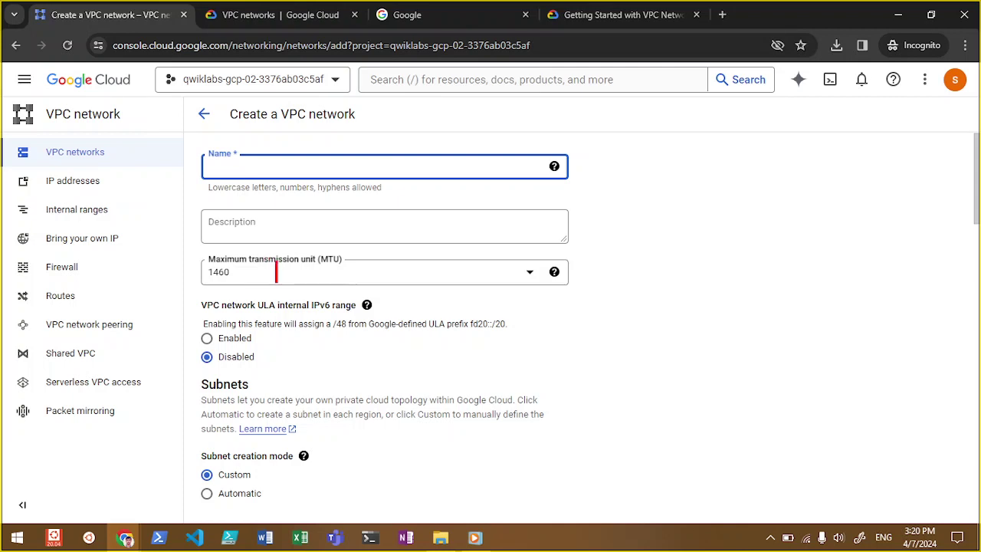
# - Annotate the screen with the naming pattern "vpc-<>projectname-location-srno", and clear the annotation
pyautogui.write('g')
pyautogui.press('BackSpace')
pyautogui.write('vp')
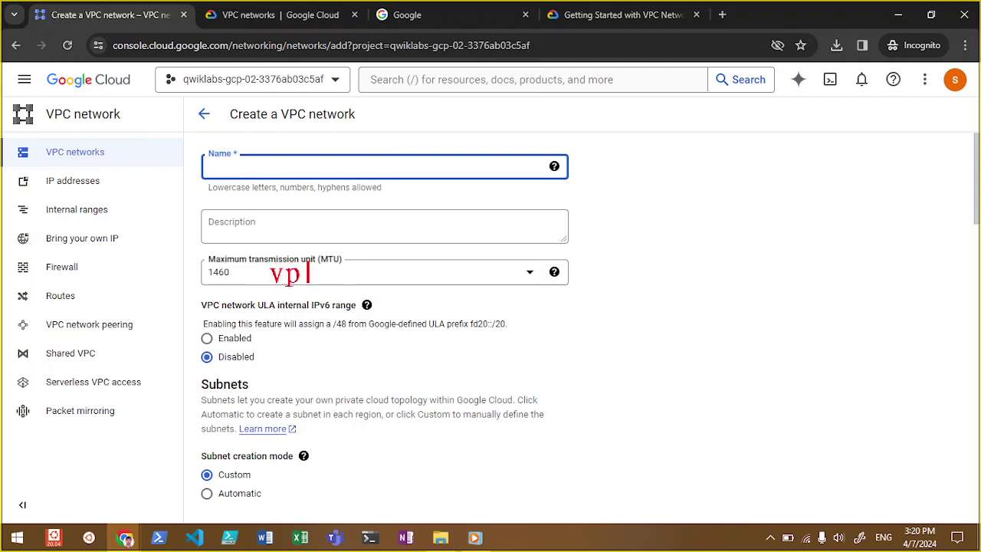
pyautogui.write('c-<>')
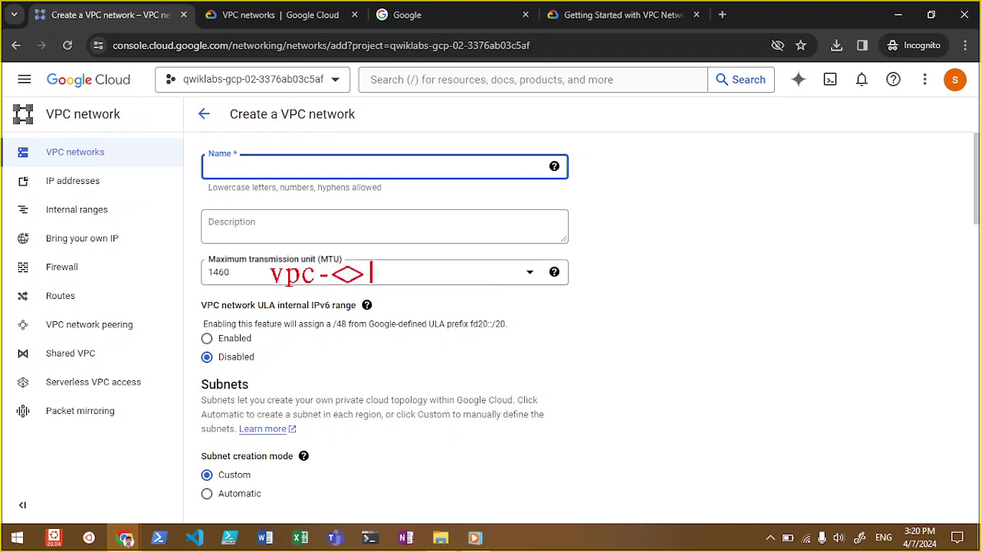
pyautogui.write('o')
pyautogui.press('BackSpace')
pyautogui.write('project')
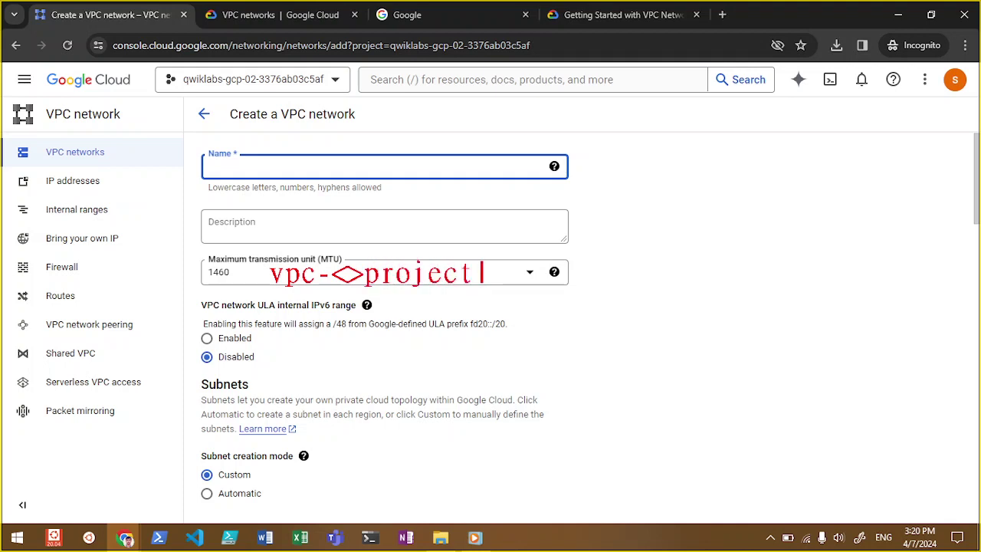
pyautogui.write('name')
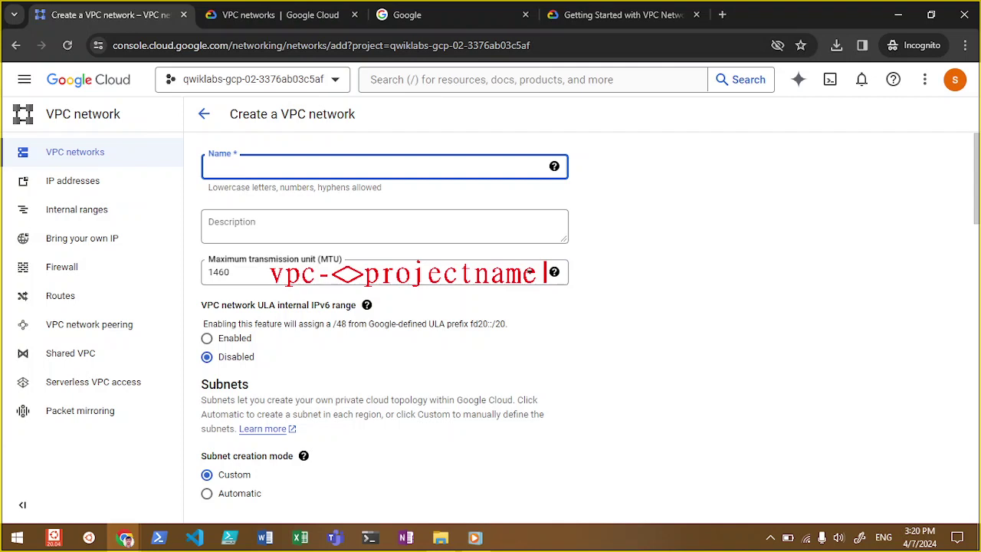
pyautogui.write('-')
pyautogui.write('locatio')
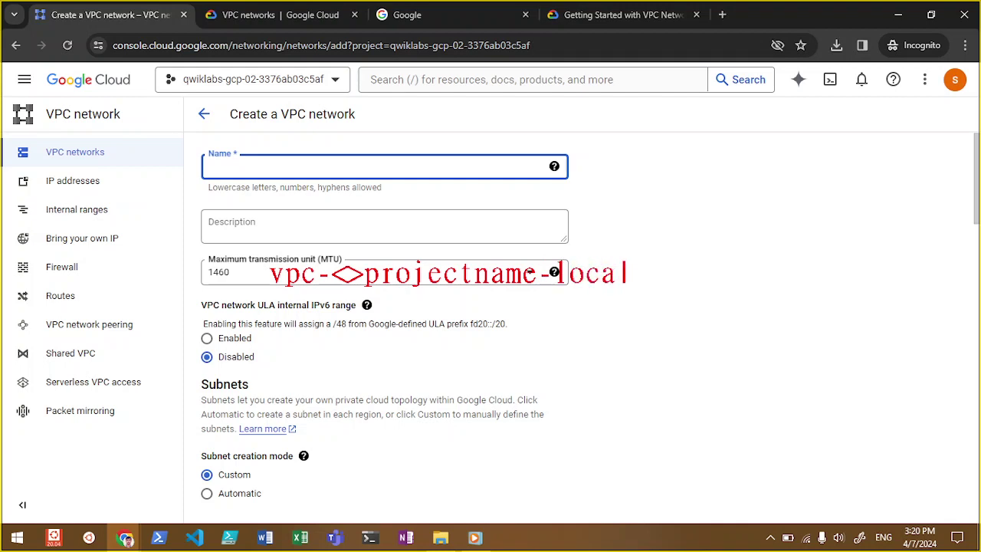
pyautogui.write('n-')
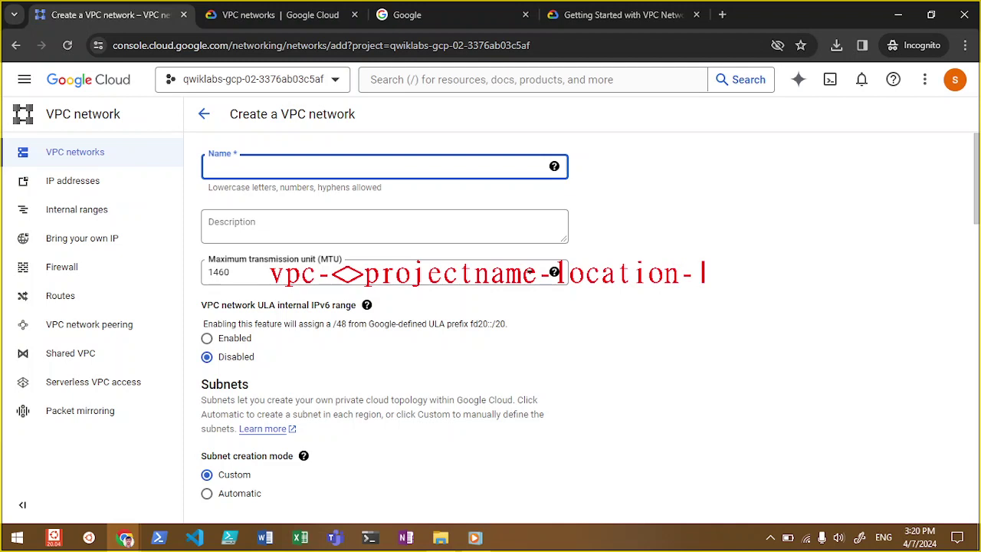
pyautogui.write('srno')
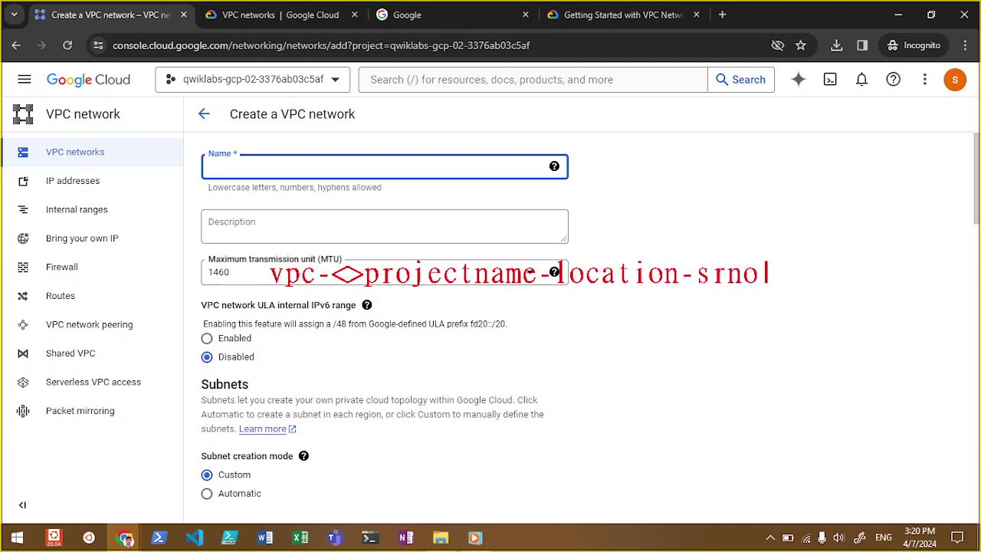
pyautogui.press('Escape')
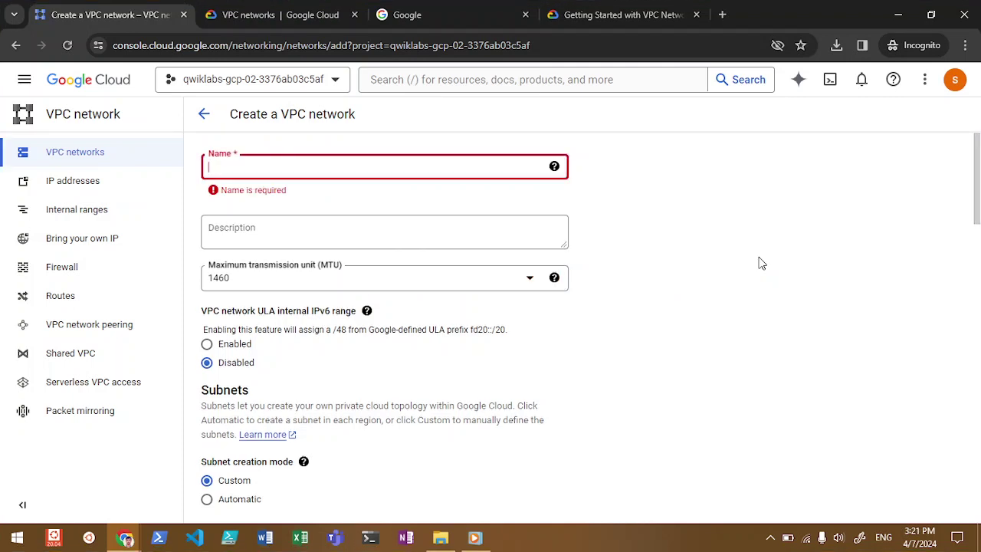
# - Name the new VPC network vpc-gcptest-am-001
pyautogui.write('vpc')
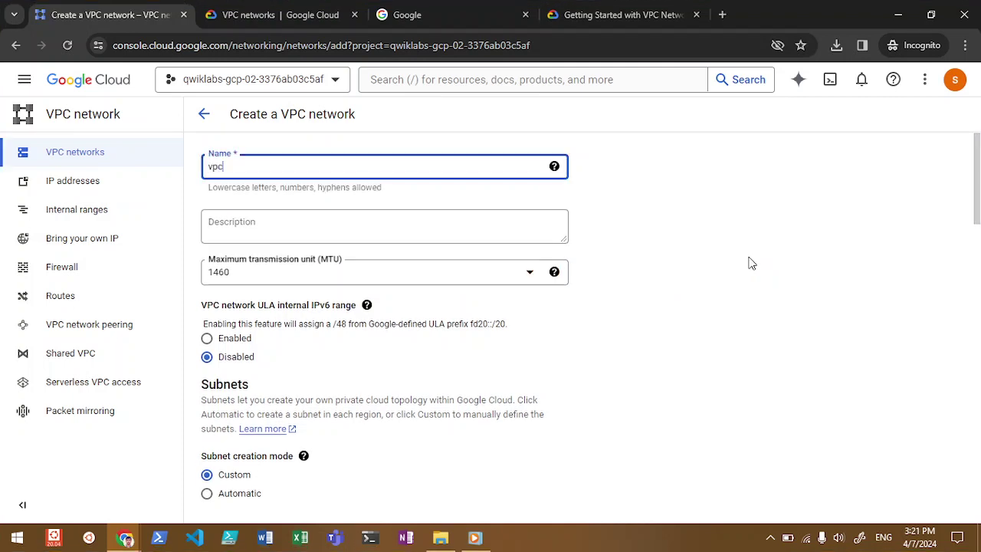
pyautogui.write('-gcptest-')
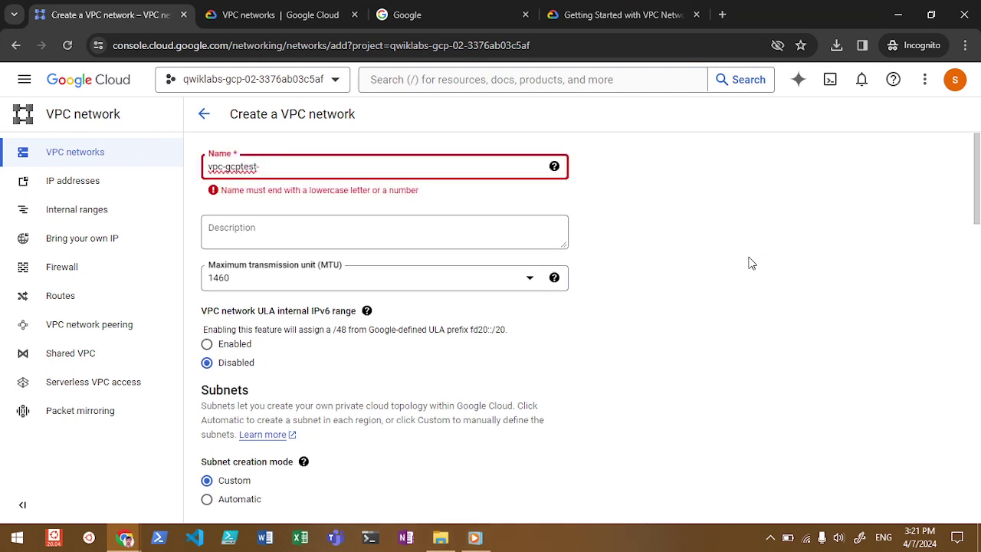
pyautogui.write('am-001')
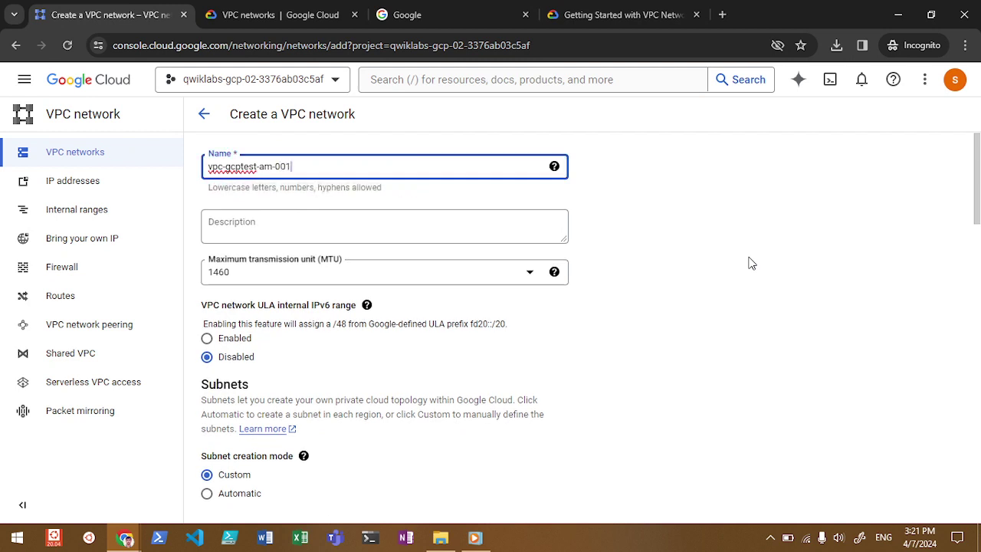
# - Review the available maximum transmission unit sizes and their help text, along with the IPv6 range and subnet creation mode settings
pyautogui.click(337, 283)
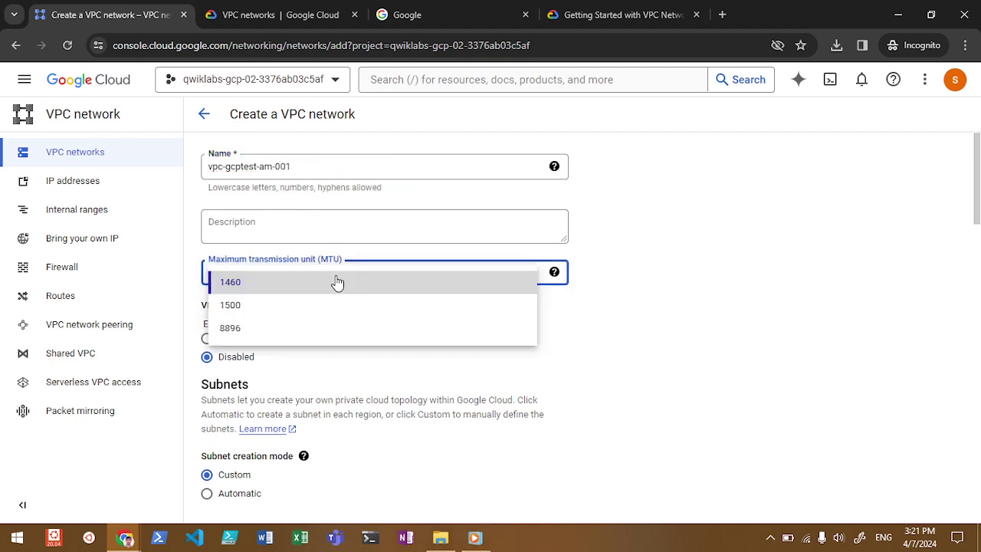
pyautogui.click(555, 273)
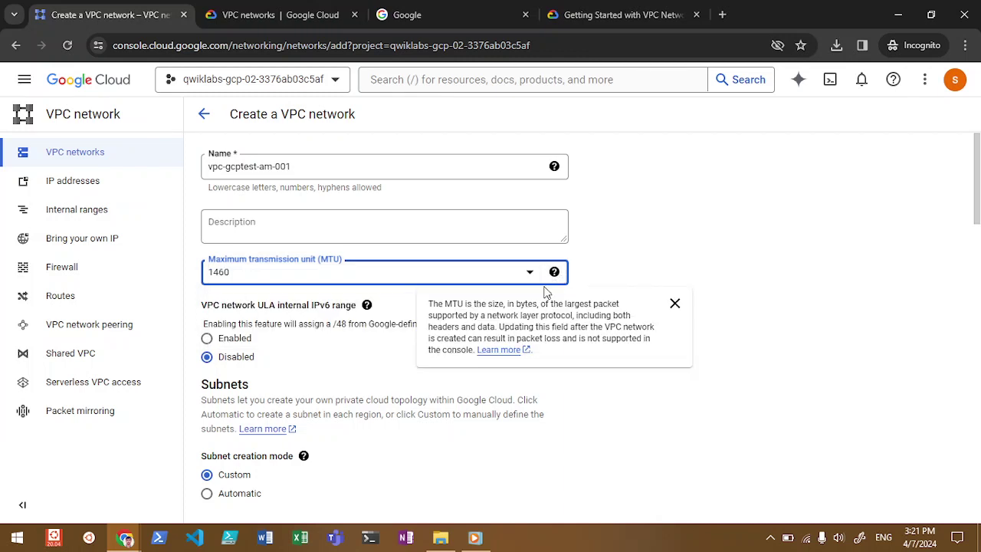
pyautogui.click(613, 274)
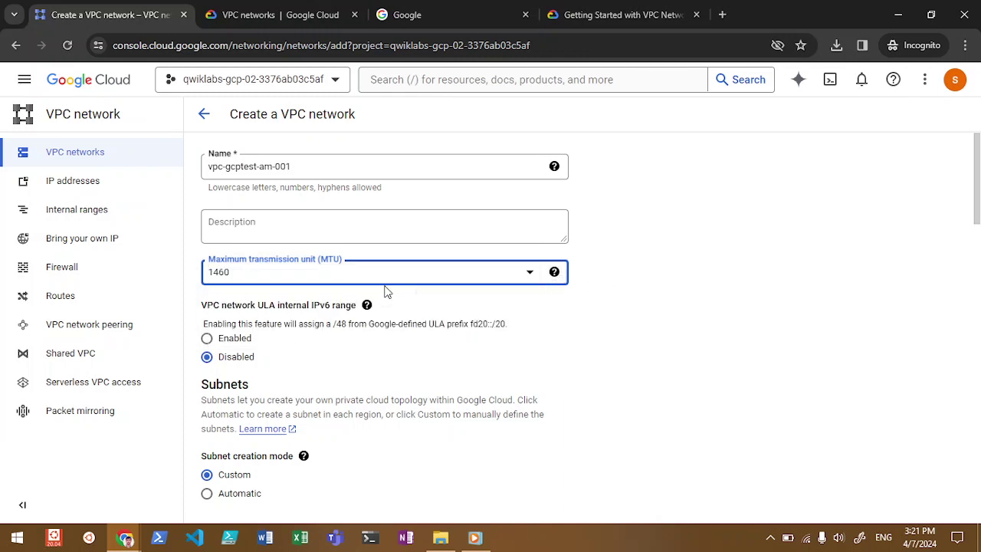
pyautogui.scroll(-1, 978, 222)
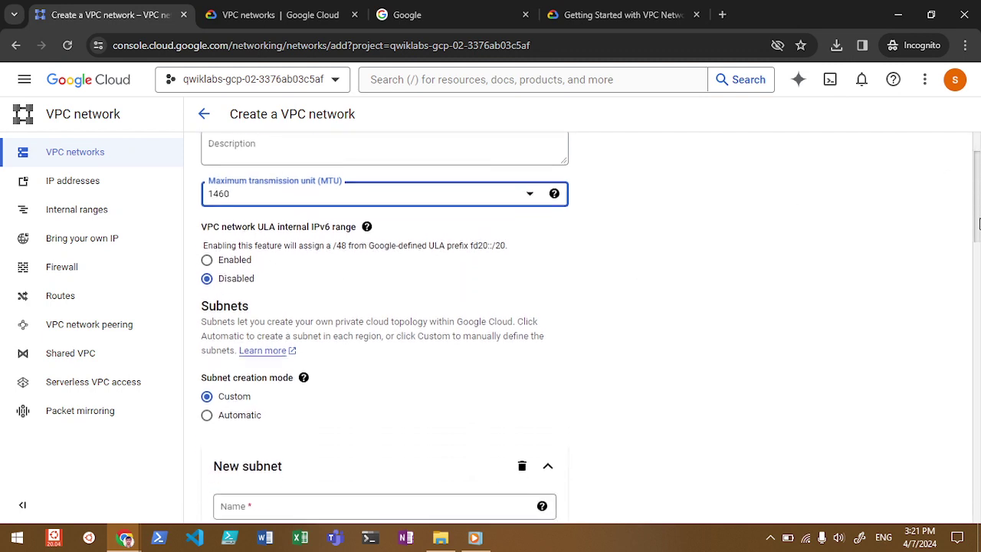
pyautogui.scroll(-1, 978, 222)
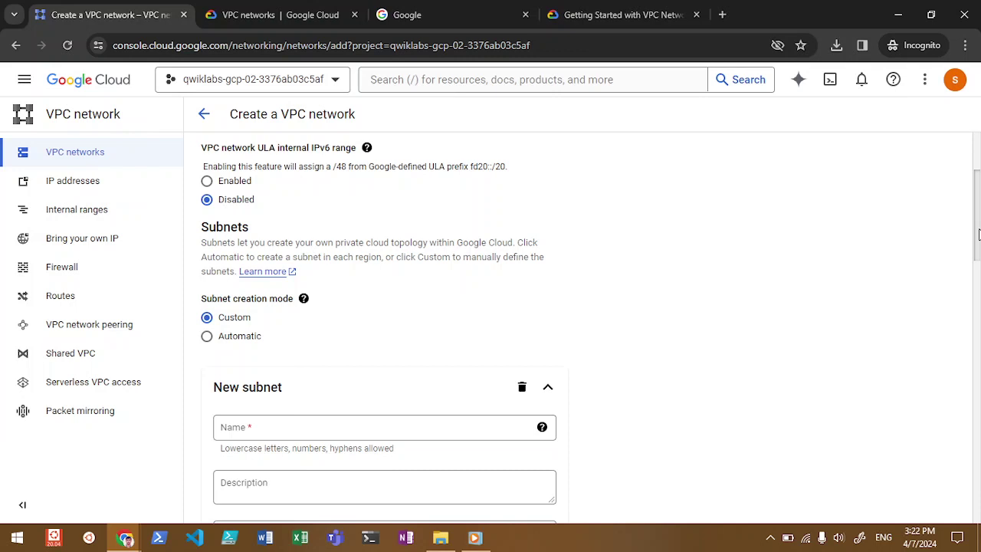
pyautogui.scroll(2, 891, 206)
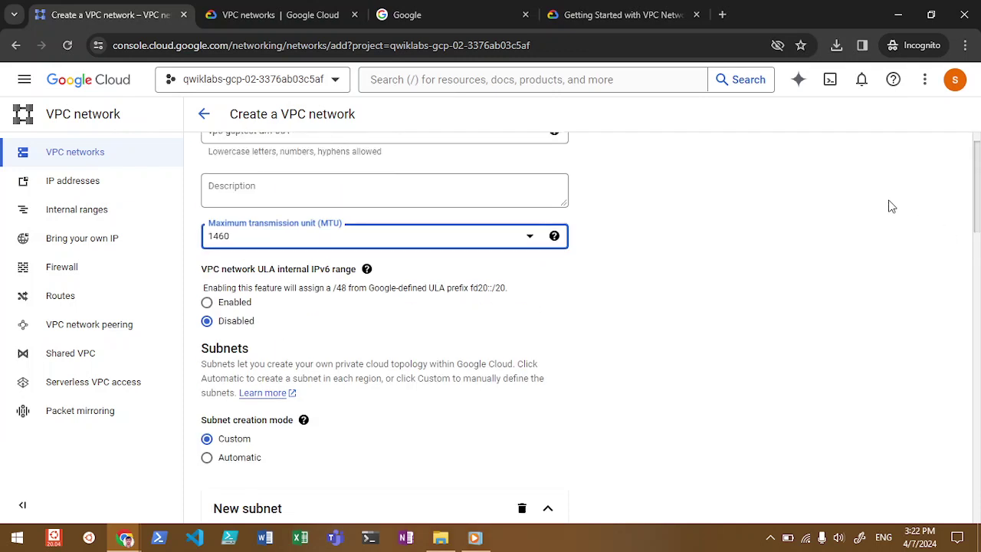
pyautogui.scroll(-2, 920, 222)
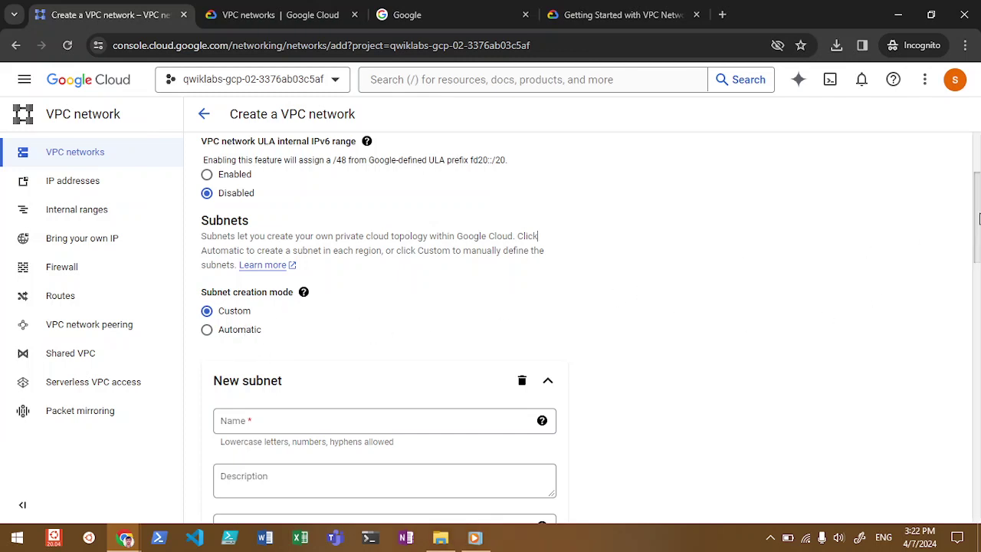
# - Name the new subnet sub-gcptest-am-001
pyautogui.moveTo(979, 221); pyautogui.dragTo(963, 276)
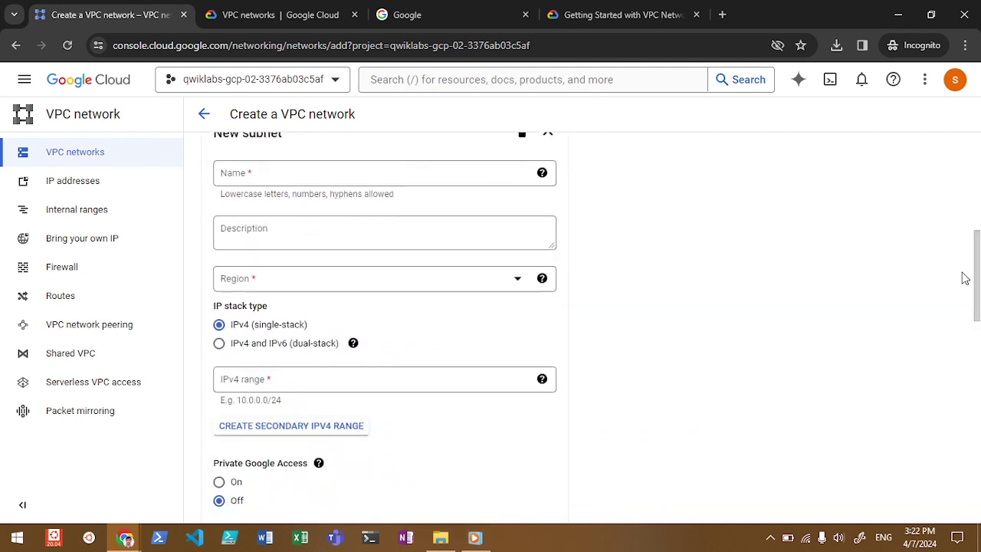
pyautogui.click(378, 177)
pyautogui.write('sub-')
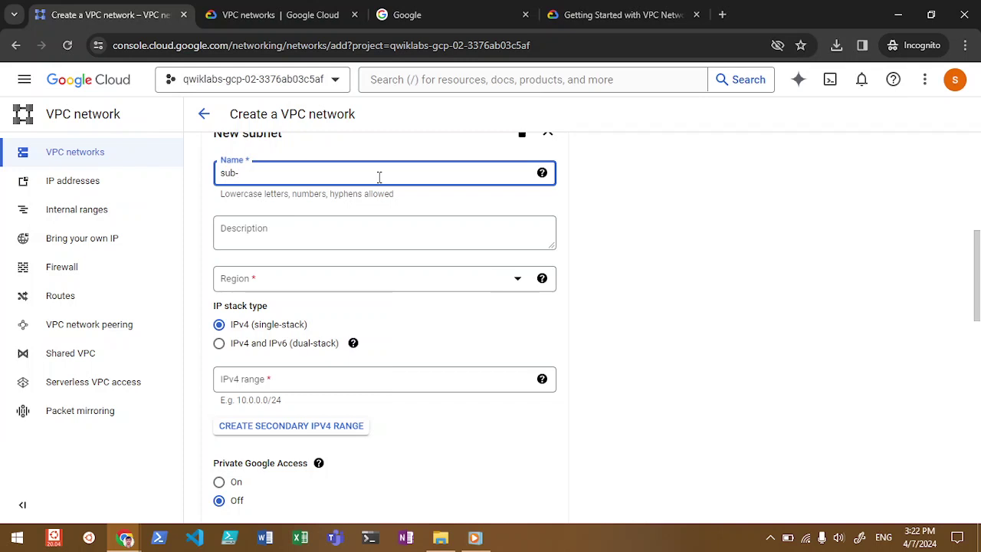
pyautogui.write('gcptest-am-001')
# - Set the subnet's region to us-west2
pyautogui.click(334, 291)
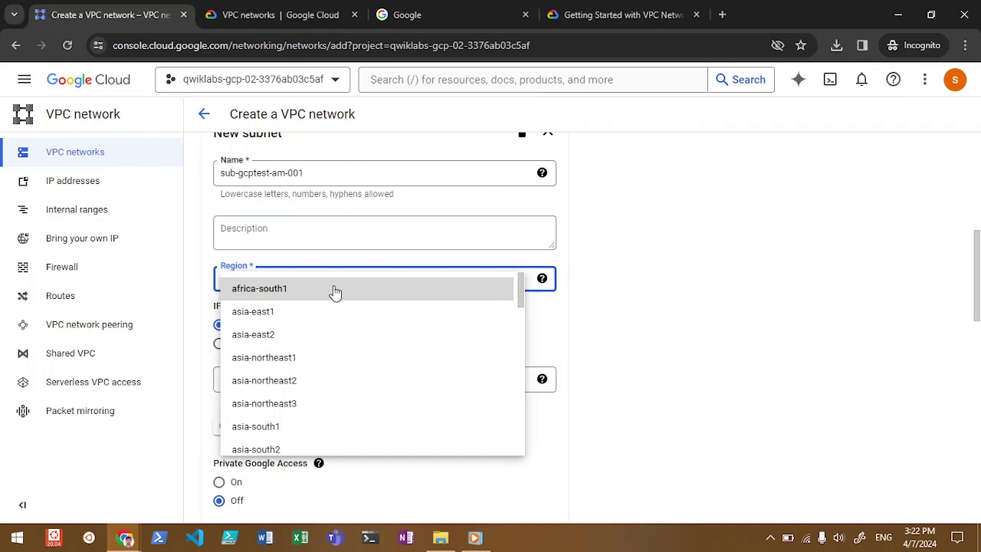
pyautogui.click(335, 291)
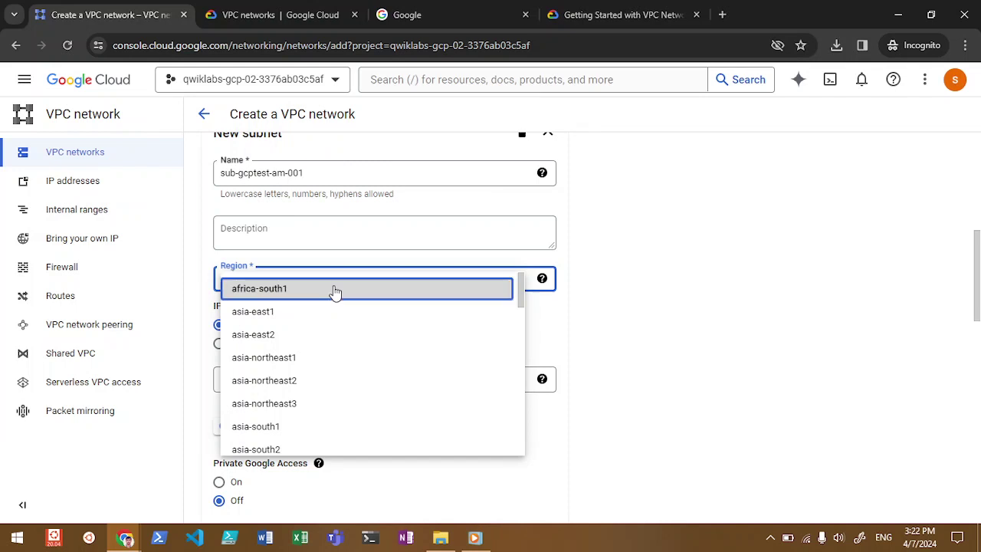
pyautogui.press('u')
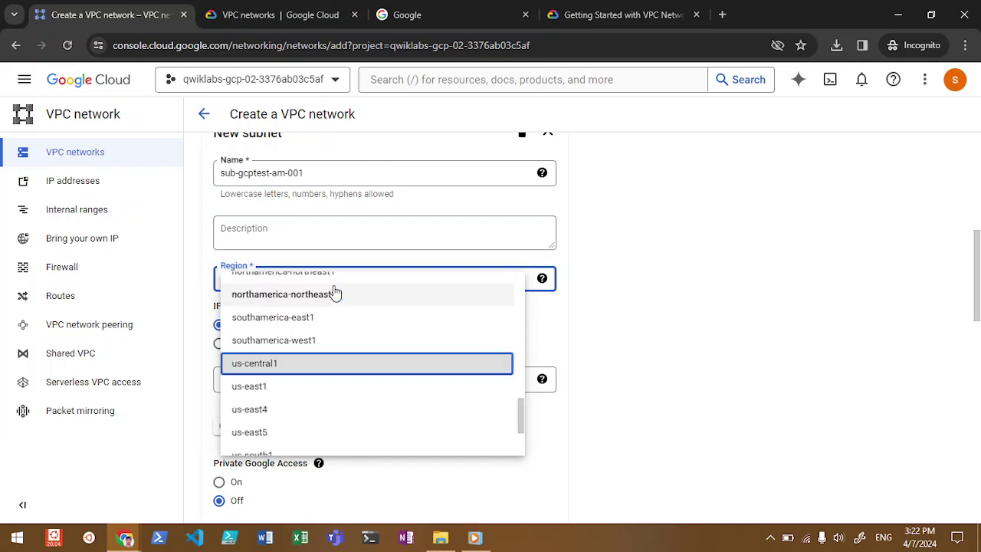
pyautogui.press('Down')
pyautogui.press('Down')
pyautogui.press('Down')
pyautogui.press('Down')
pyautogui.press('Down')
pyautogui.press('Down')
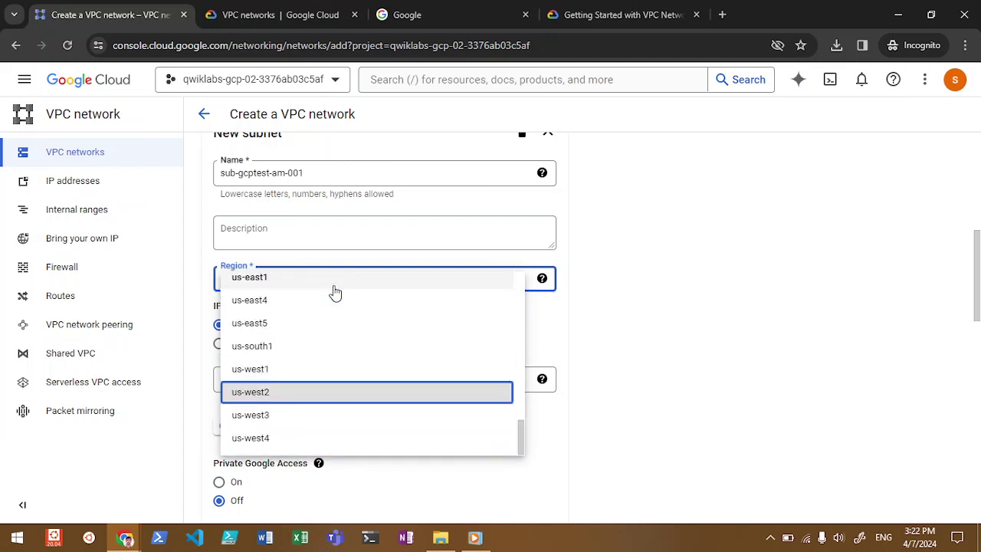
pyautogui.press('Return')
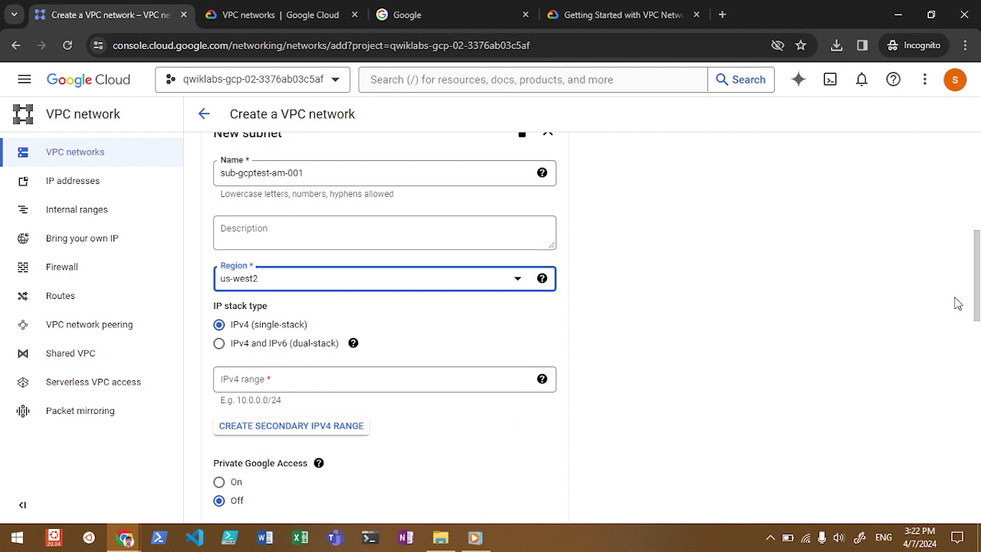
# - Set the subnet's IPv4 range to 10.168.16.0/24 and create the VPC network
pyautogui.scroll(-1, 978, 292)
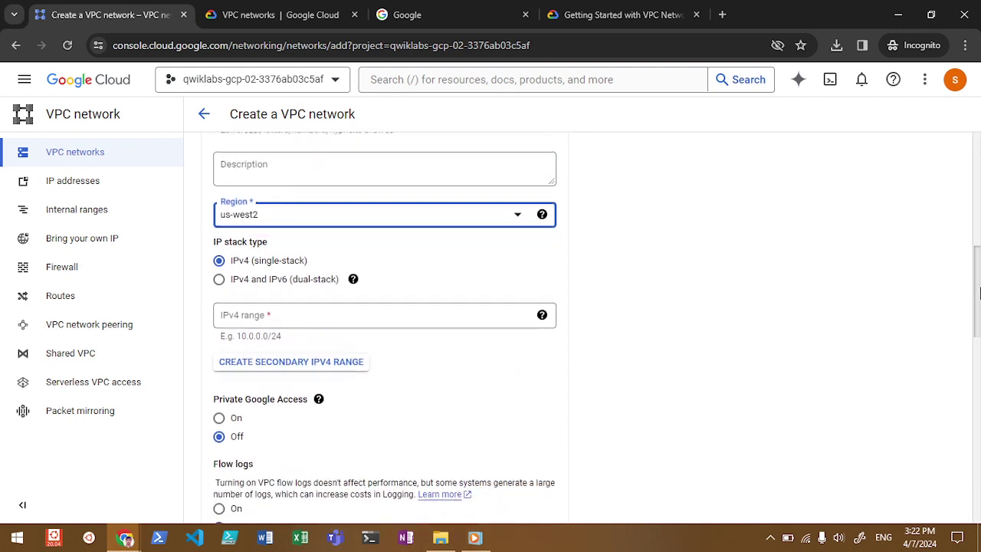
pyautogui.click(476, 290)
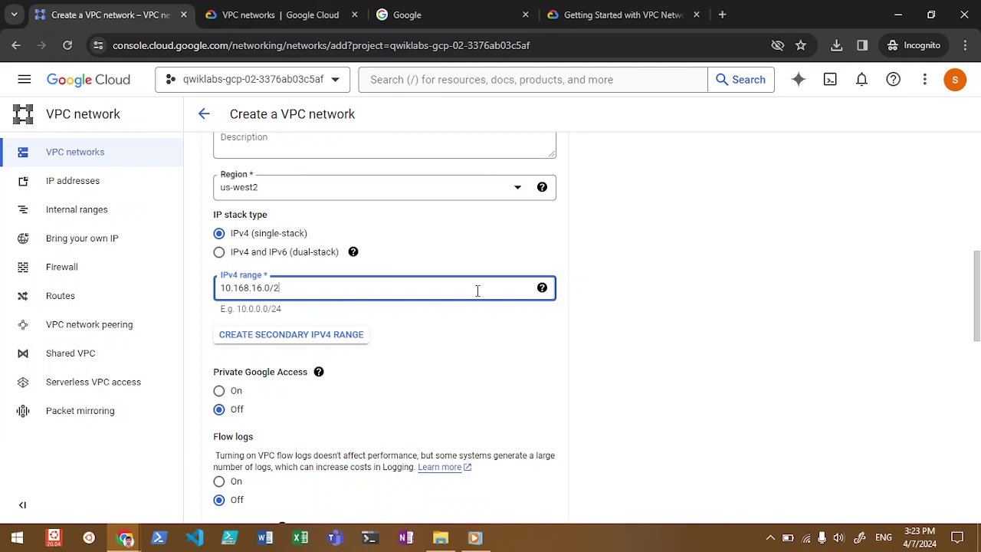
pyautogui.press('Return')
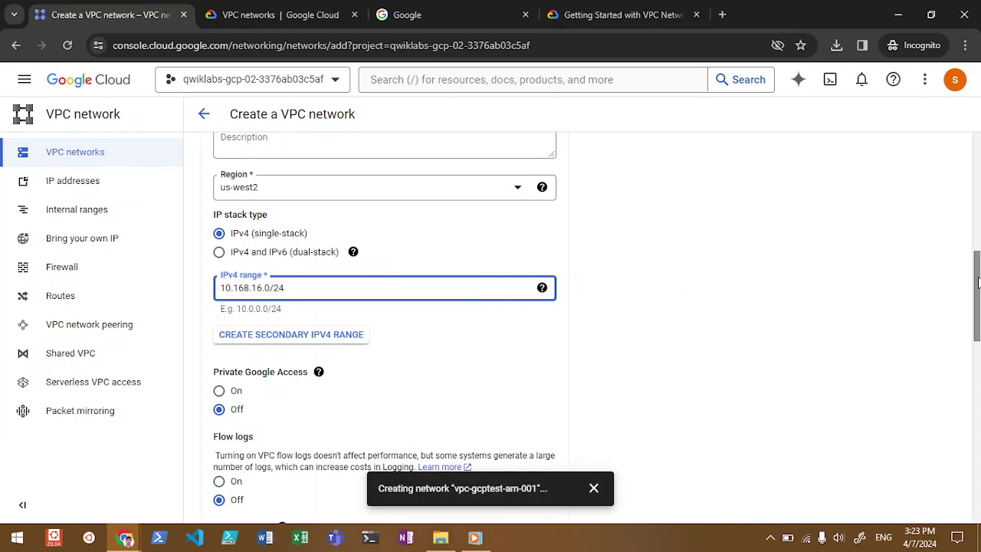
pyautogui.moveTo(977, 283); pyautogui.dragTo(978, 467)
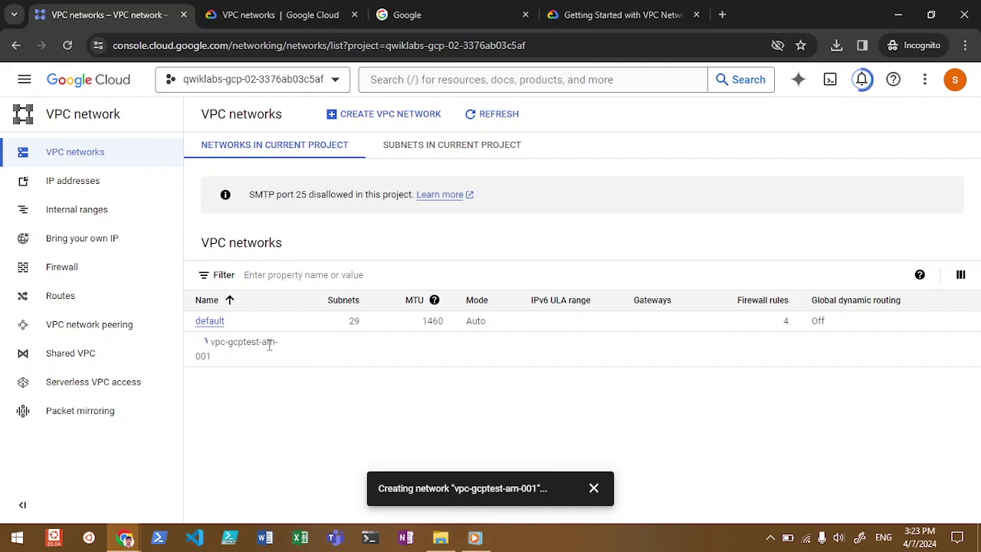
# - Look at the project's IP addresses page, and return to the VPC networks list to open the details of vpc-gcptest-am-001
pyautogui.click(87, 192)
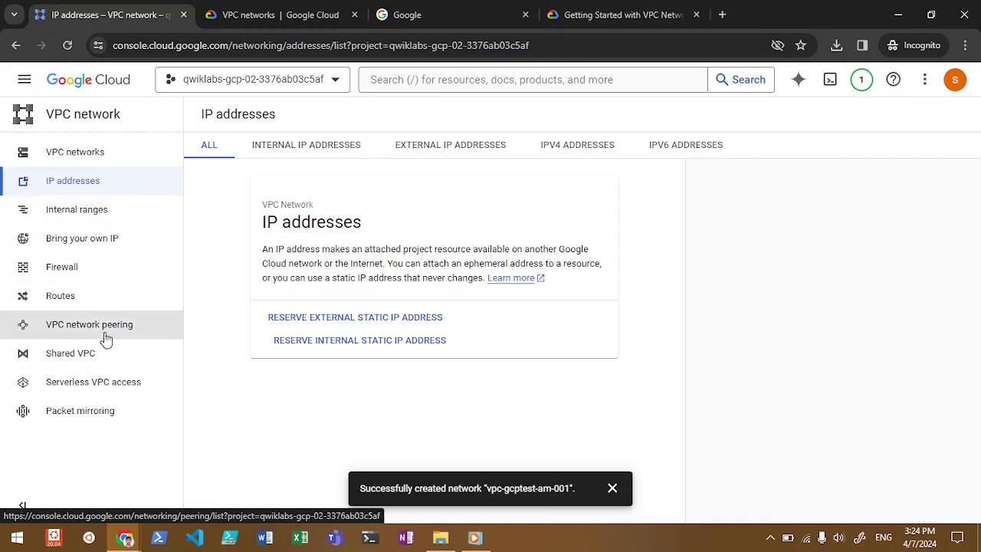
pyautogui.click(98, 162)
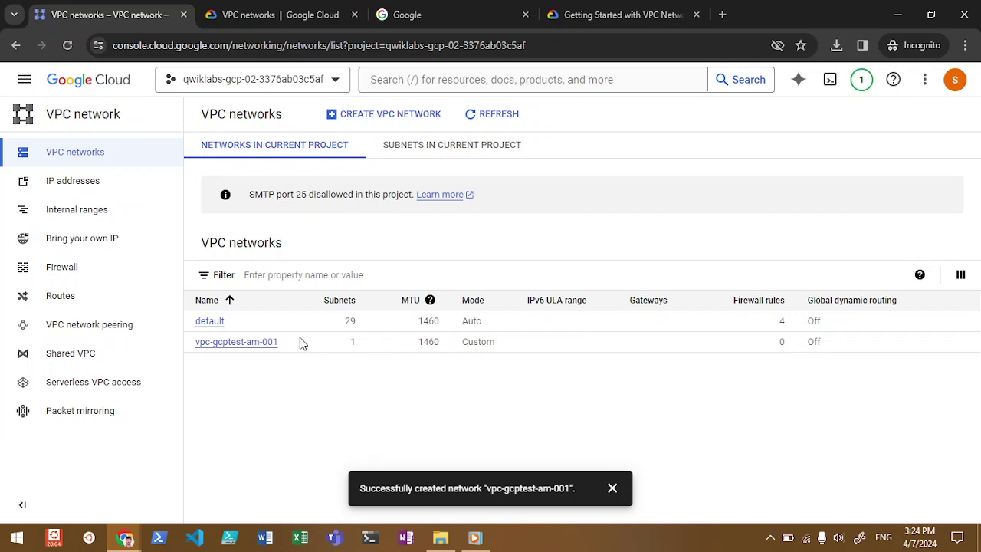
pyautogui.click(223, 346)
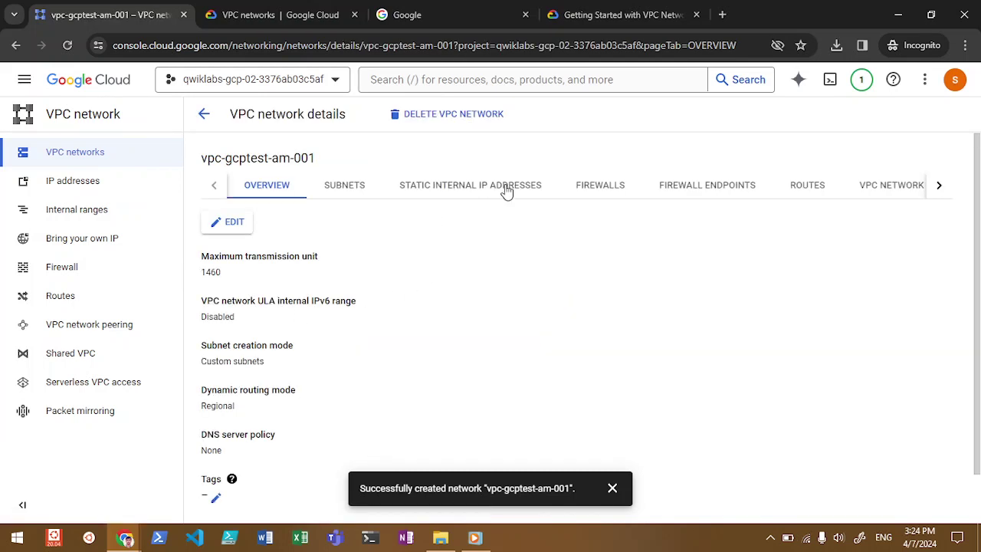
# - Start a peering connection for vpc-gcptest-am-001 named vpc-peering-am-01, with default as the peered VPC network
pyautogui.click(891, 189)
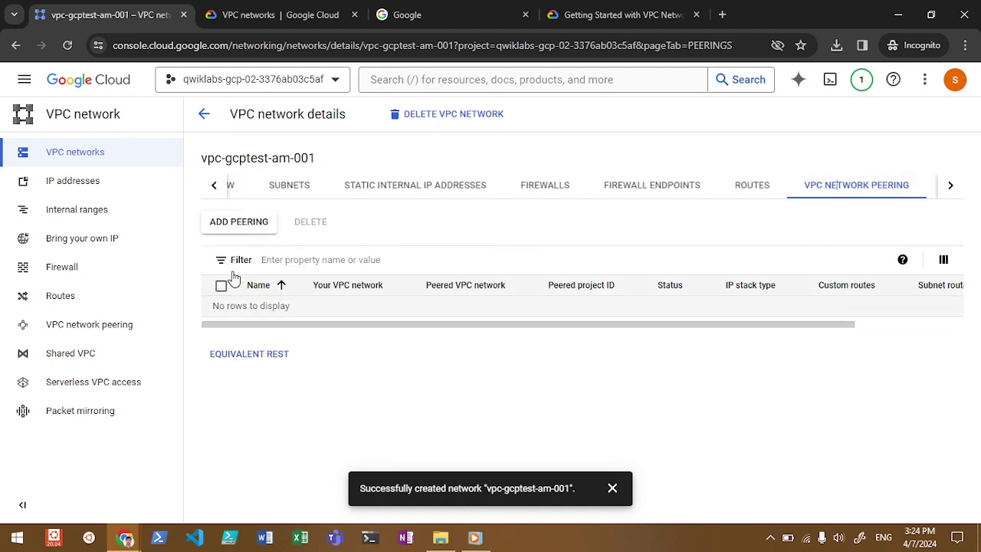
pyautogui.click(221, 228)
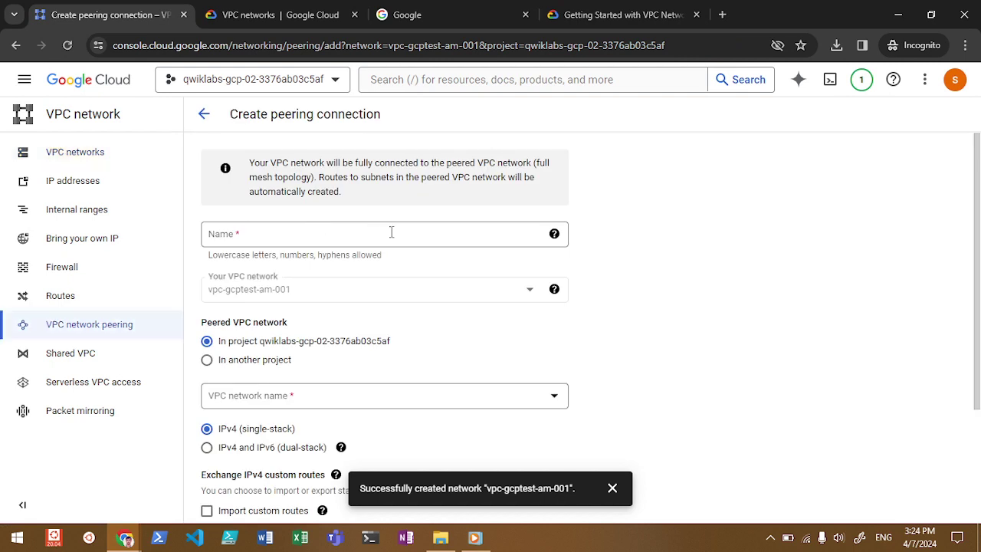
pyautogui.click(369, 232)
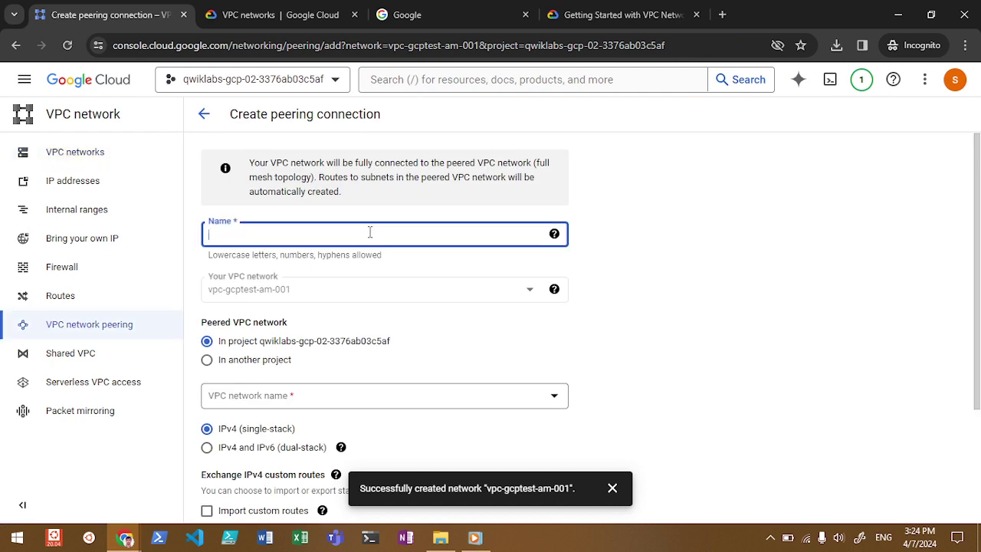
pyautogui.write('vpc-peering-am-01')
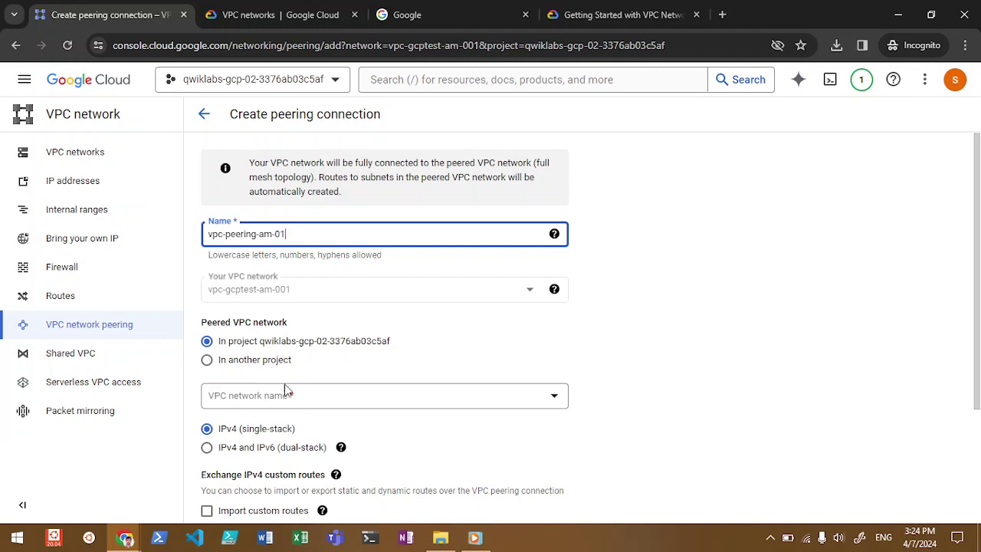
pyautogui.click(316, 398)
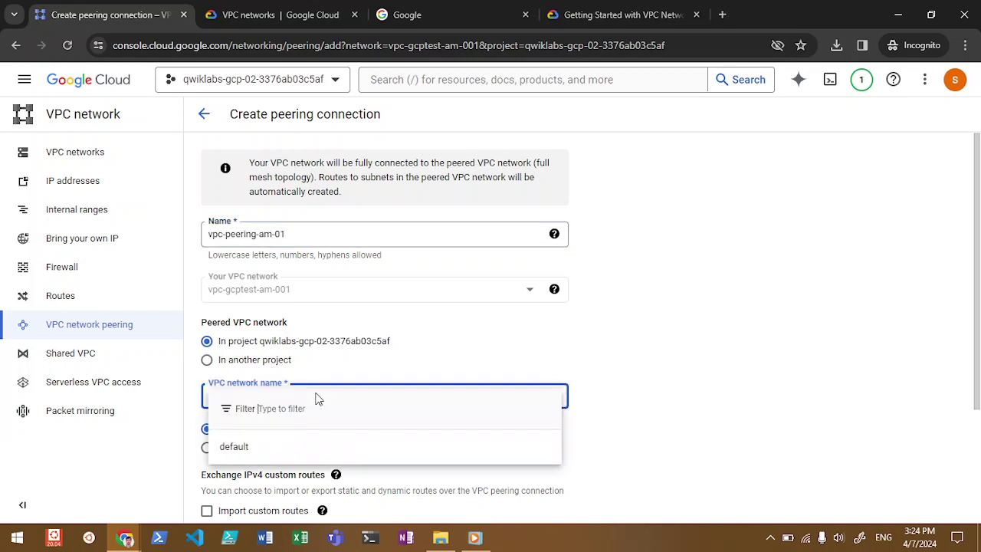
pyautogui.click(257, 451)
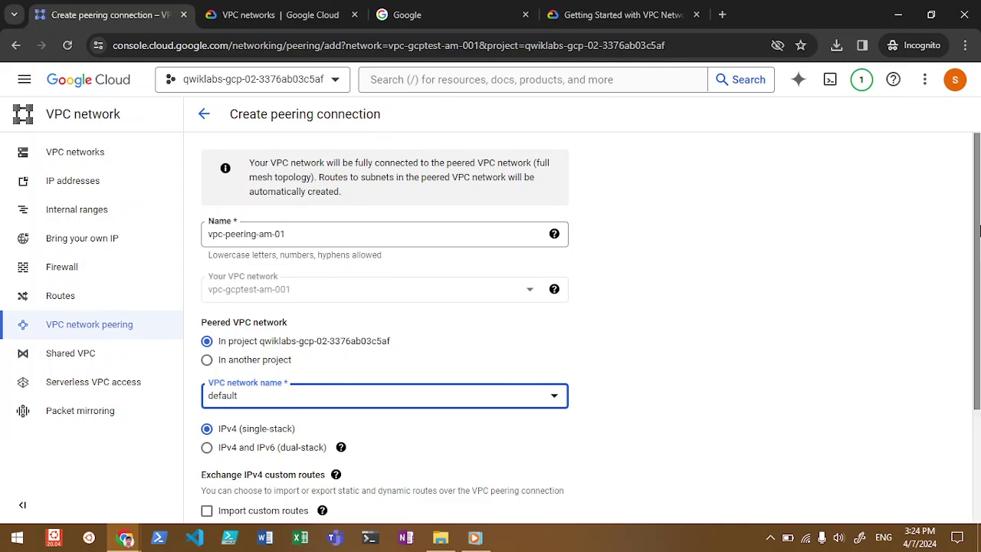
# - Enable importing and exporting of custom routes for the peering from vpc-gcptest-am-001 and create the connection
pyautogui.moveTo(976, 205); pyautogui.dragTo(975, 316)
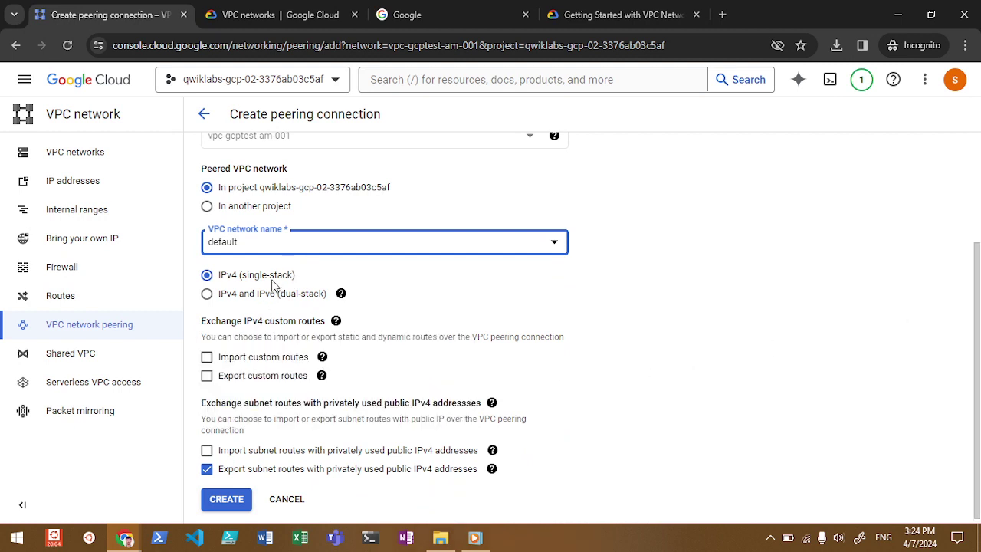
pyautogui.click(208, 359)
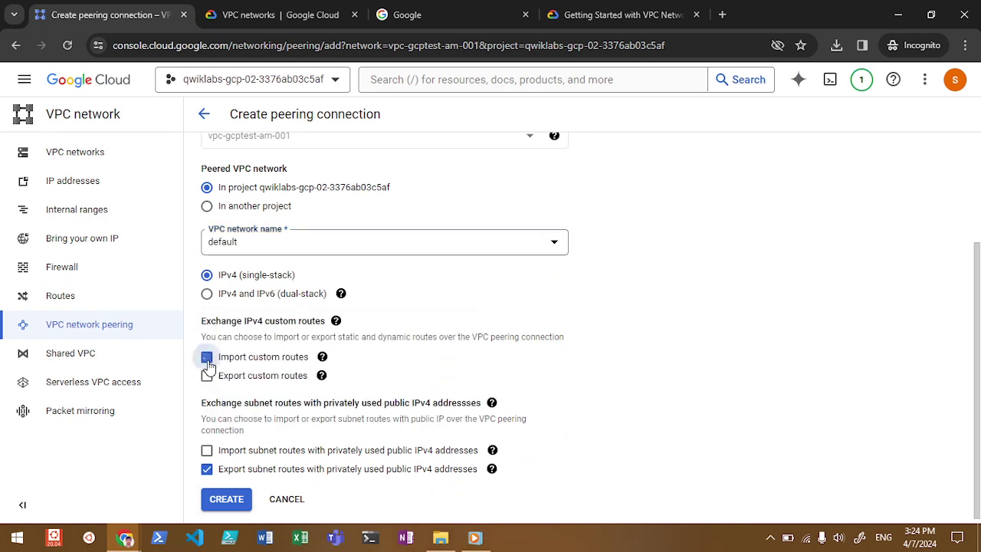
pyautogui.click(206, 375)
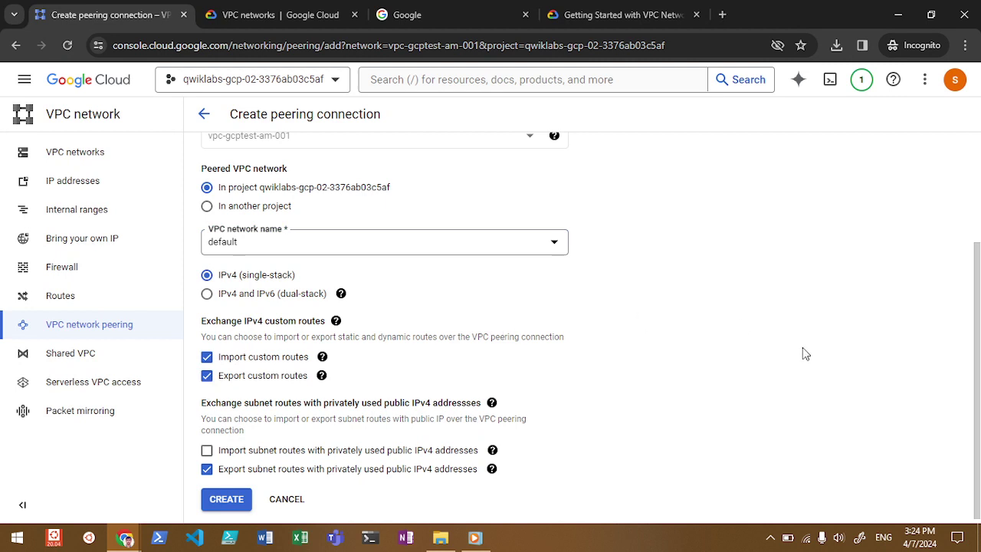
pyautogui.scroll(-1, 978, 356)
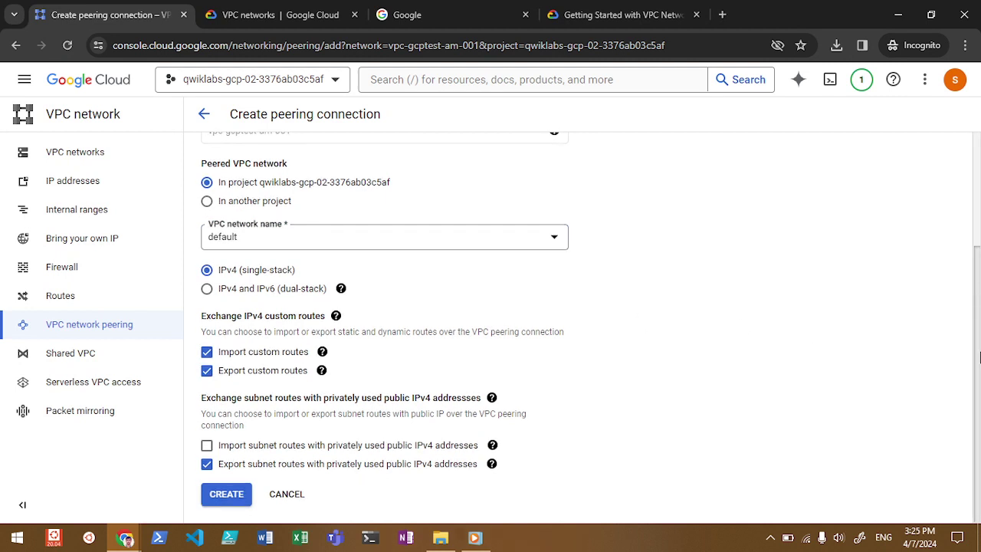
pyautogui.click(220, 499)
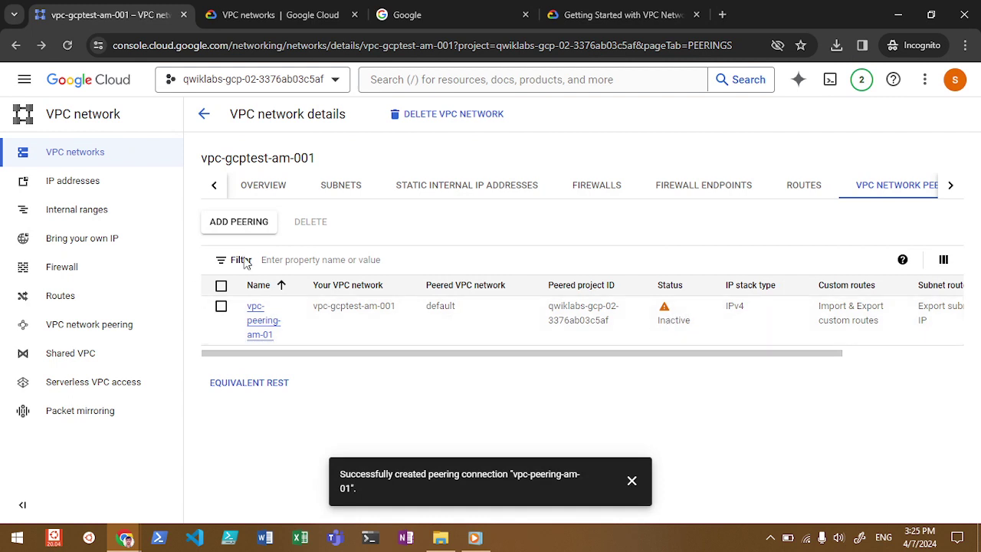
pyautogui.click(91, 157)
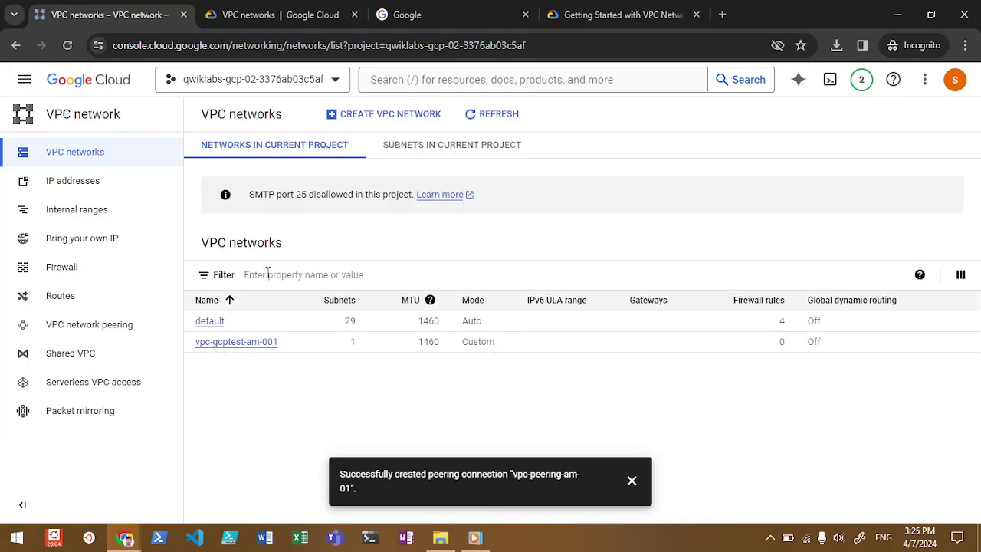
pyautogui.click(211, 322)
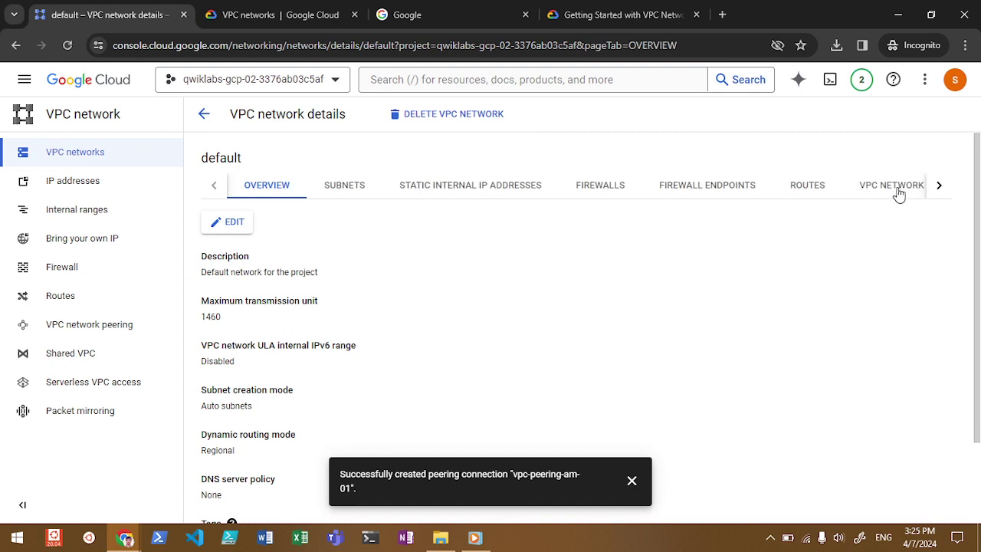
pyautogui.click(897, 187)
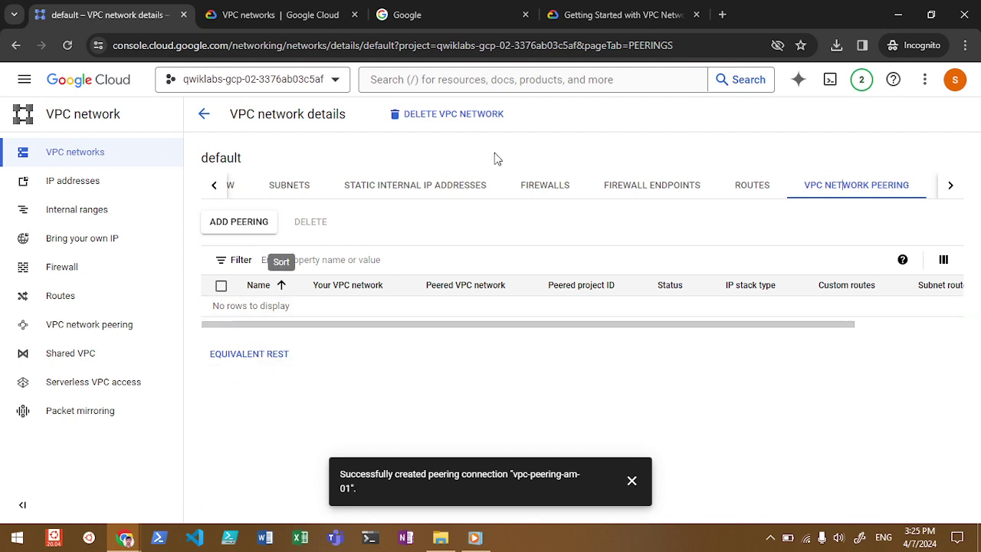
pyautogui.click(246, 225)
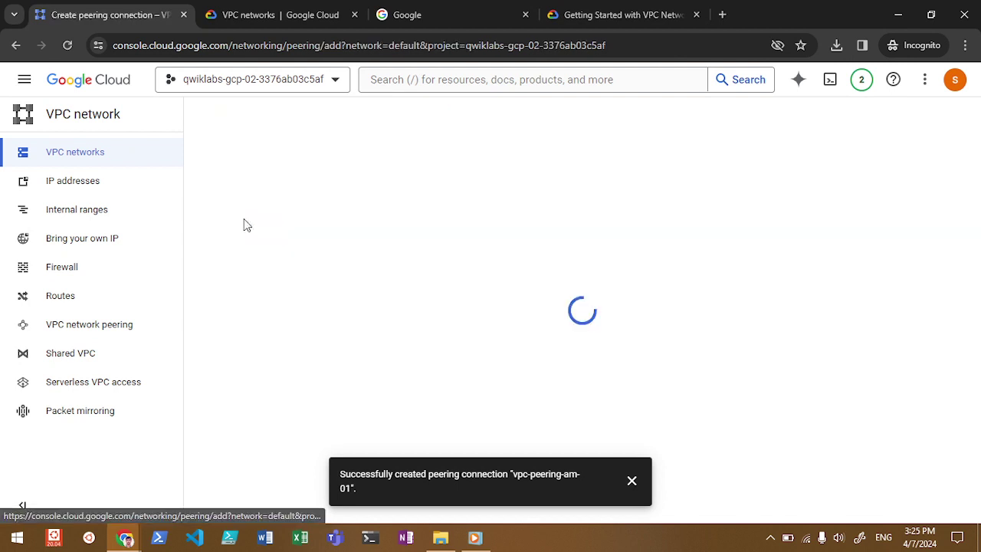
pyautogui.click(327, 237)
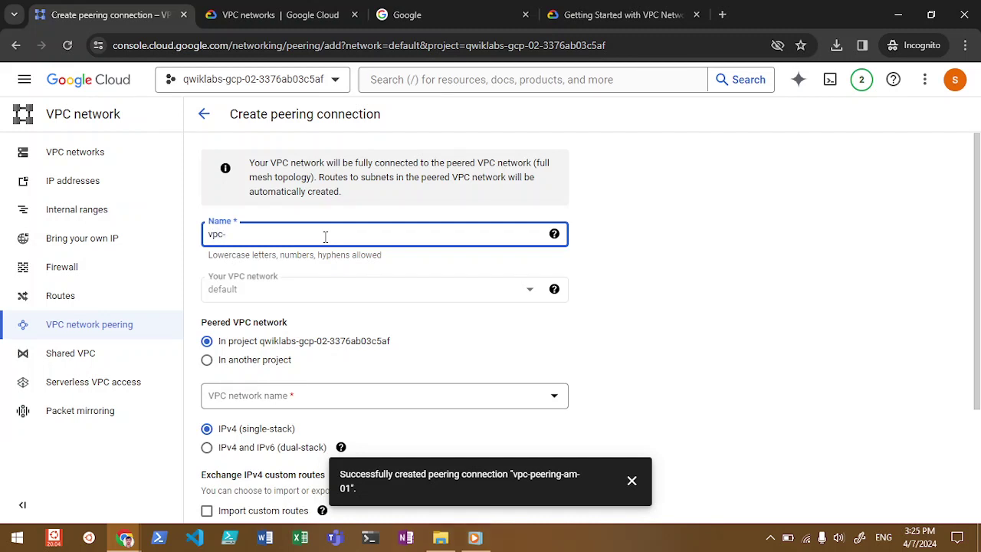
pyautogui.click(97, 156)
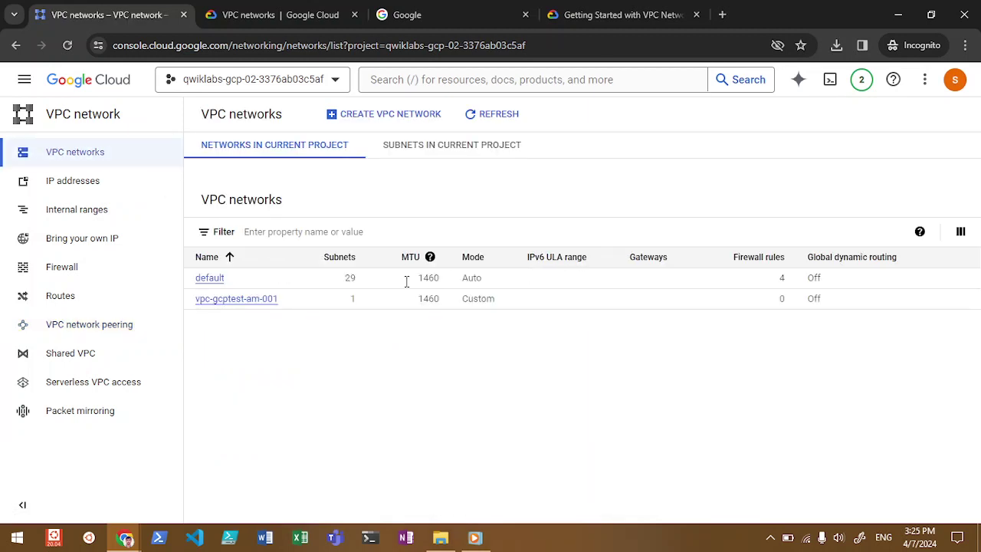
# - Copy the name of the peering connection vpc-peering-am-01 from the peering list of vpc-gcptest-am-001
pyautogui.click(227, 344)
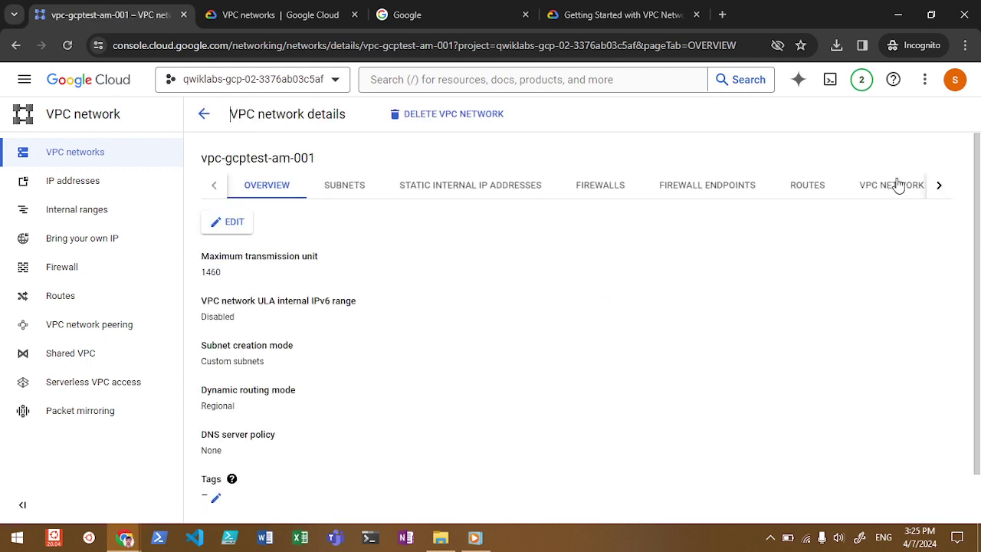
pyautogui.click(897, 185)
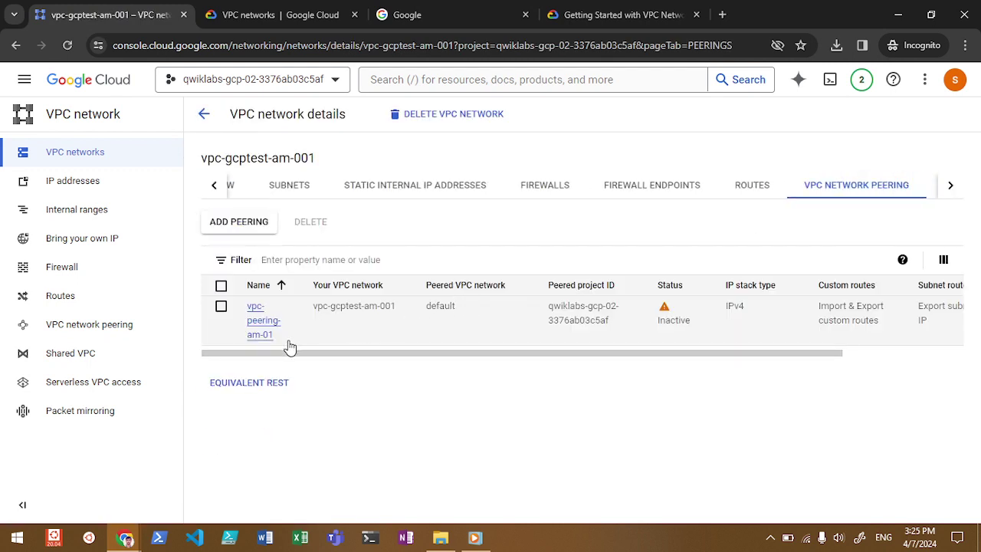
pyautogui.moveTo(289, 347); pyautogui.dragTo(250, 314)
pyautogui.hotkey('ctrl', 'c')
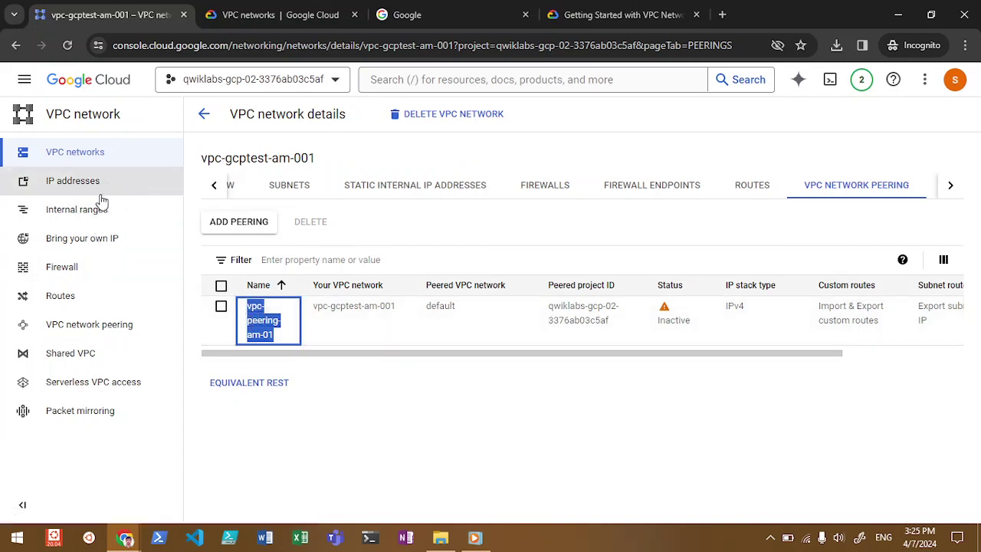
# - Start a peering connection for the default network using the copied name vpc-peering-am-01, with vpc-gcptest-am-001 as the peered VPC network
pyautogui.click(92, 152)
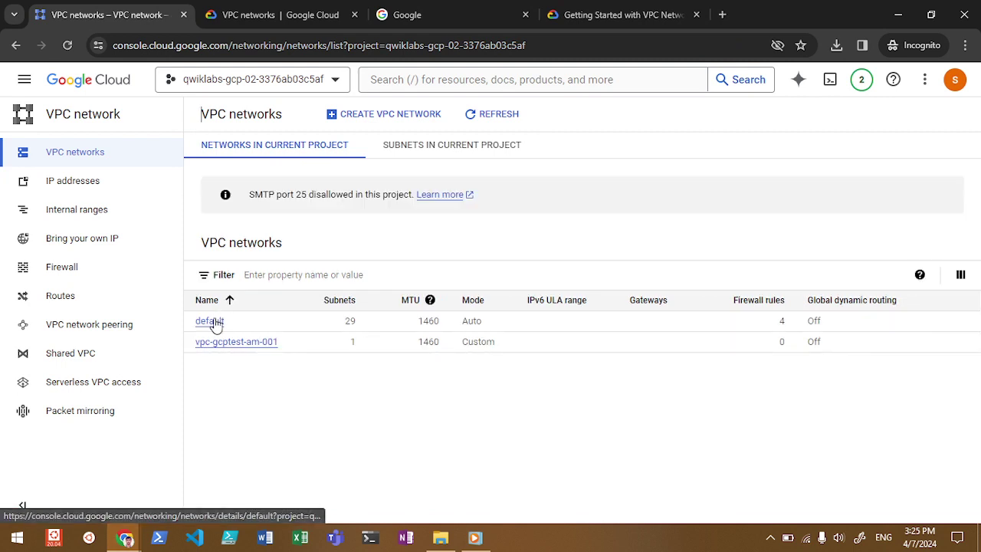
pyautogui.click(212, 320)
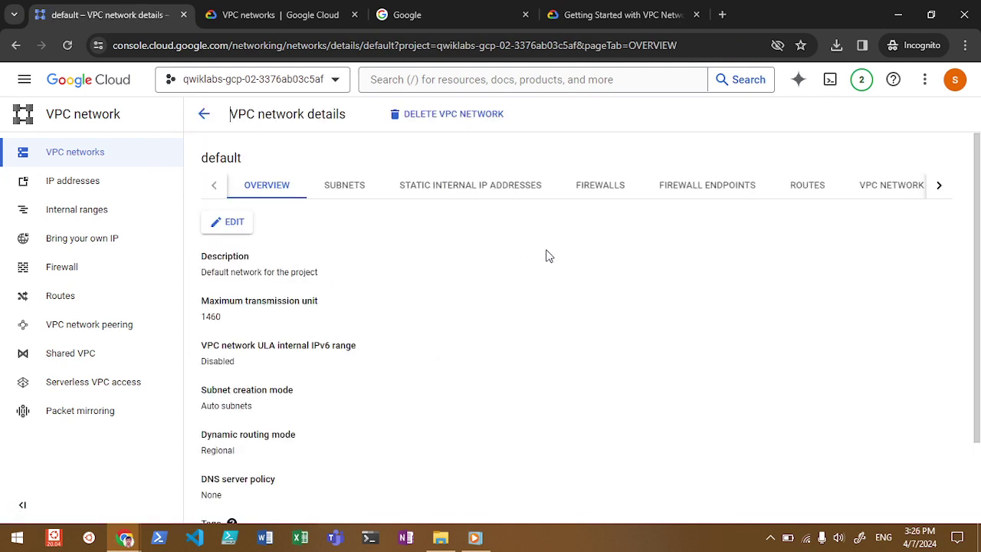
pyautogui.click(878, 189)
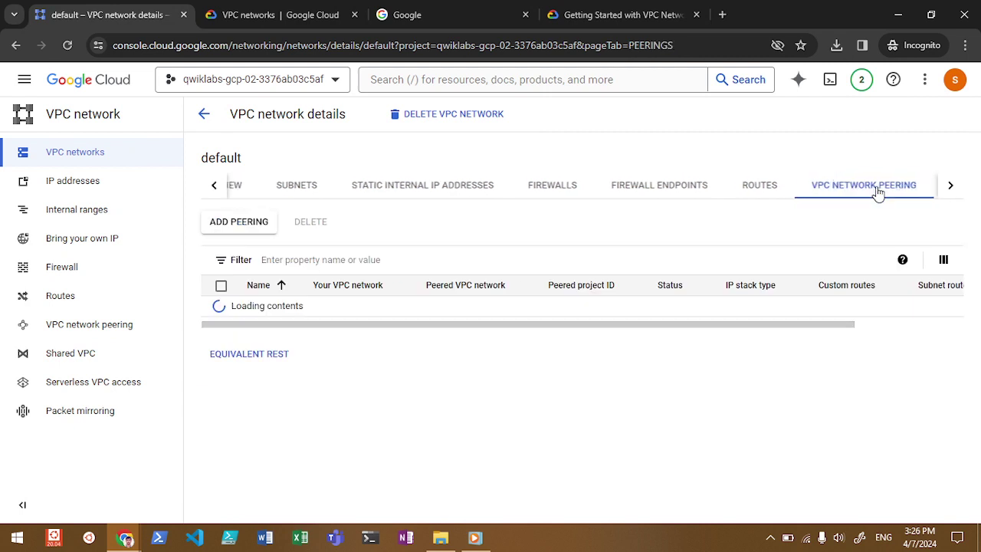
pyautogui.click(232, 238)
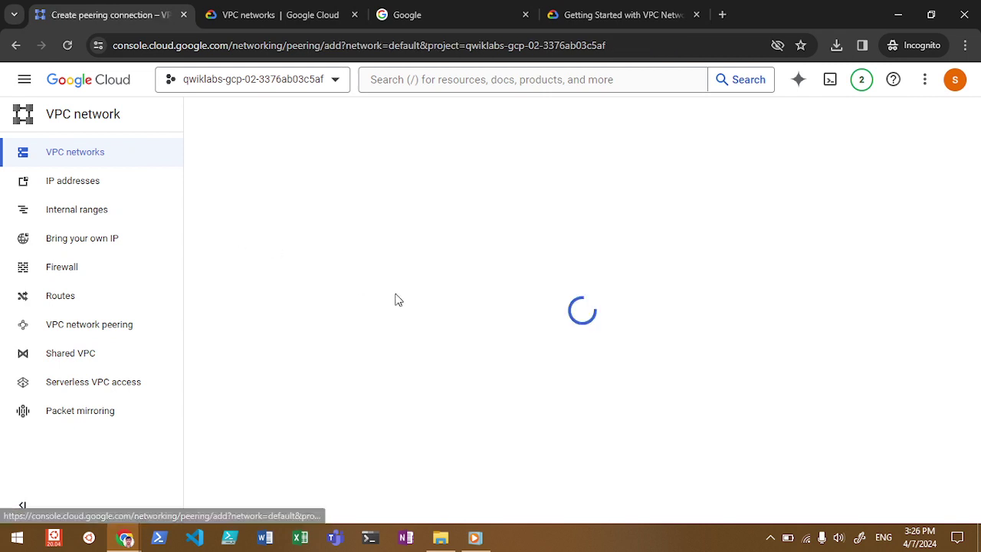
pyautogui.click(319, 234)
pyautogui.hotkey('ctrl', 'v')
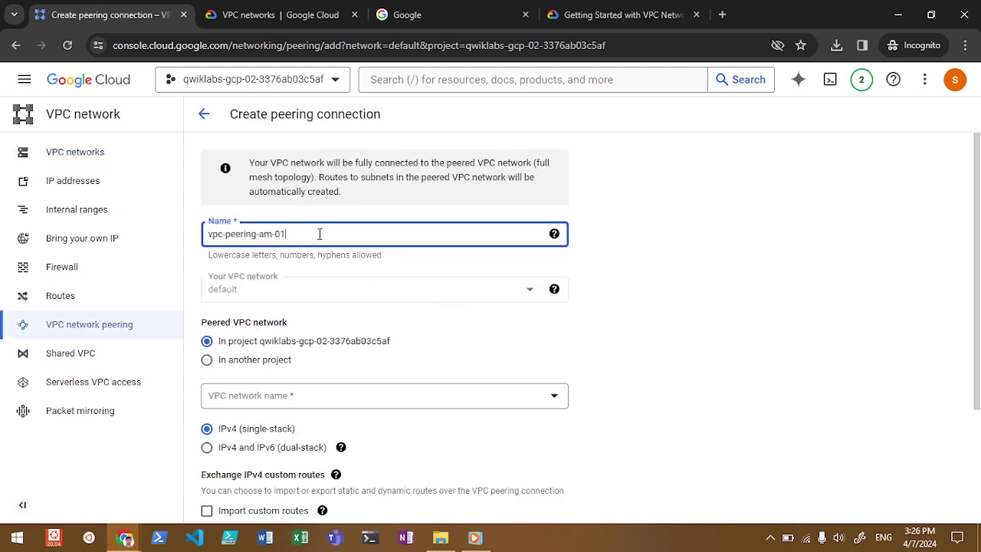
pyautogui.click(299, 404)
pyautogui.click(285, 451)
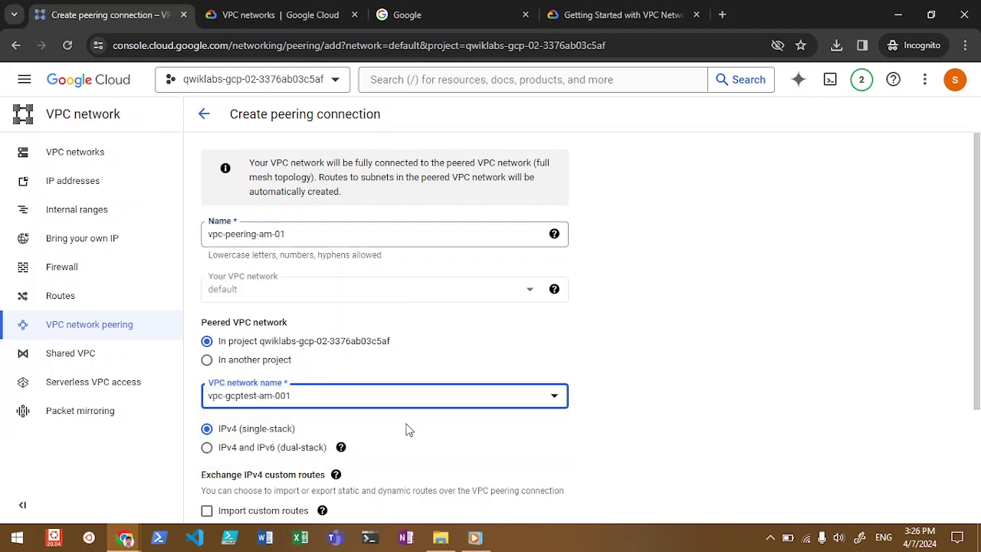
# - Enable importing and exporting of custom routes for the default network's peering, create the connection and check its status
pyautogui.moveTo(977, 246); pyautogui.dragTo(979, 361)
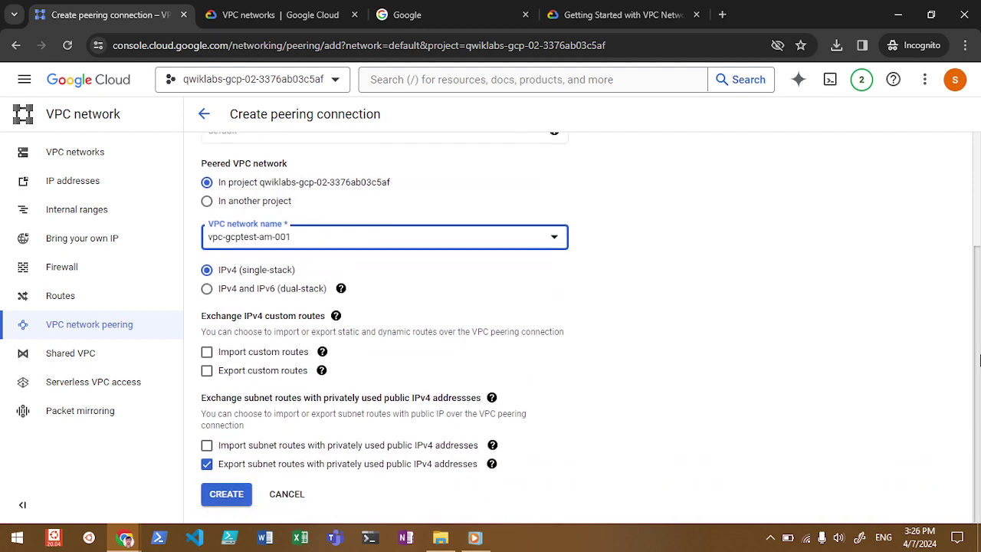
pyautogui.click(232, 355)
pyautogui.click(232, 375)
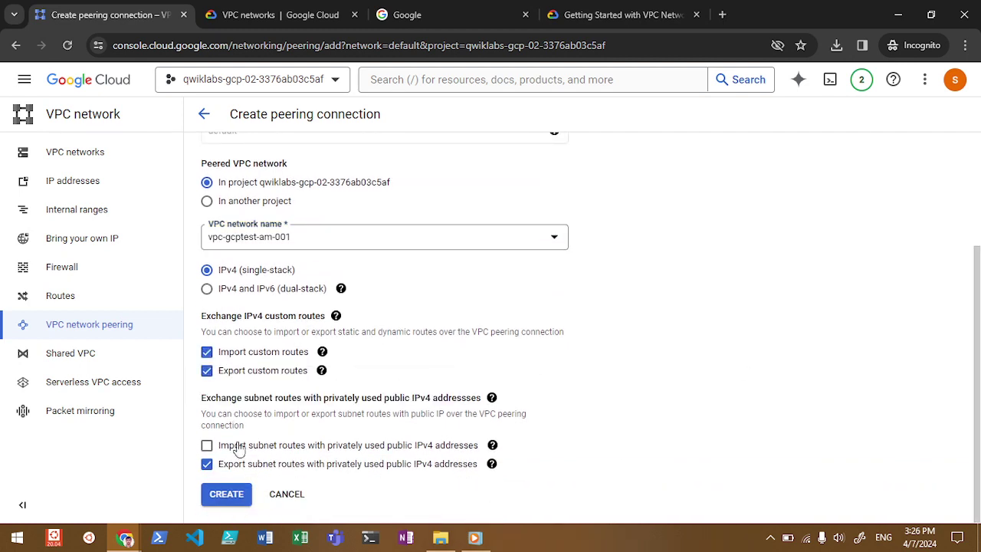
pyautogui.click(230, 493)
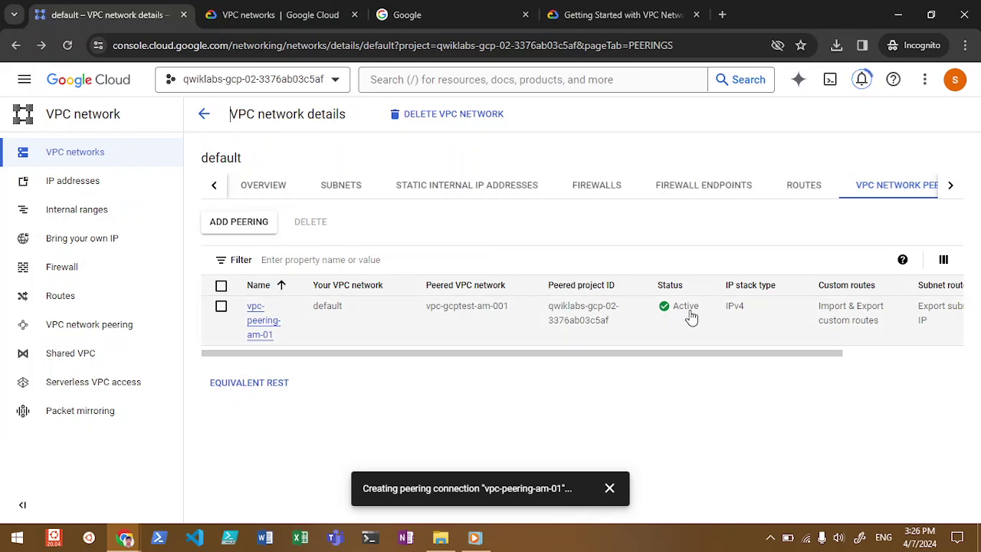
pyautogui.moveTo(669, 310); pyautogui.dragTo(708, 318)
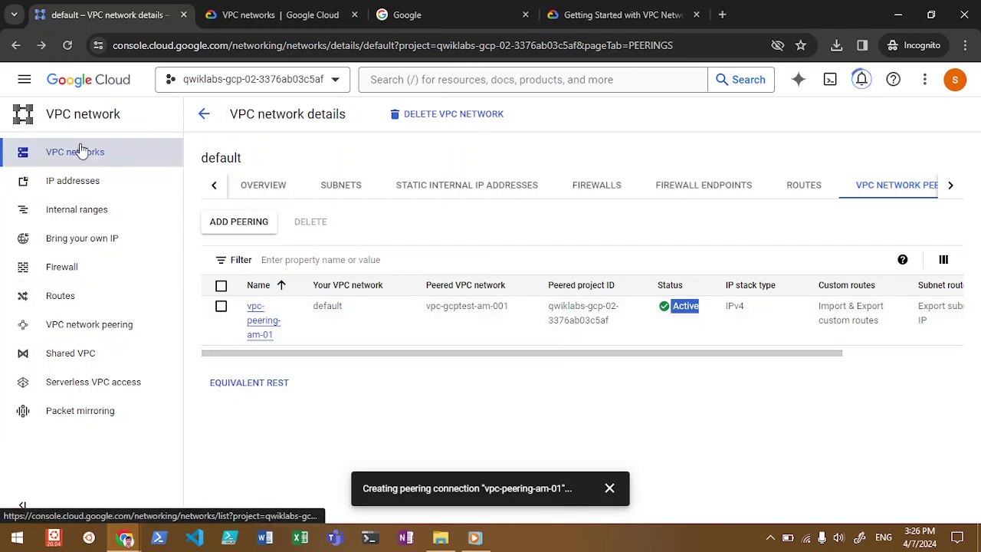
# - Open the Compute Engine VM instances page and check the notifications on the peering connection's creation
pyautogui.click(25, 77)
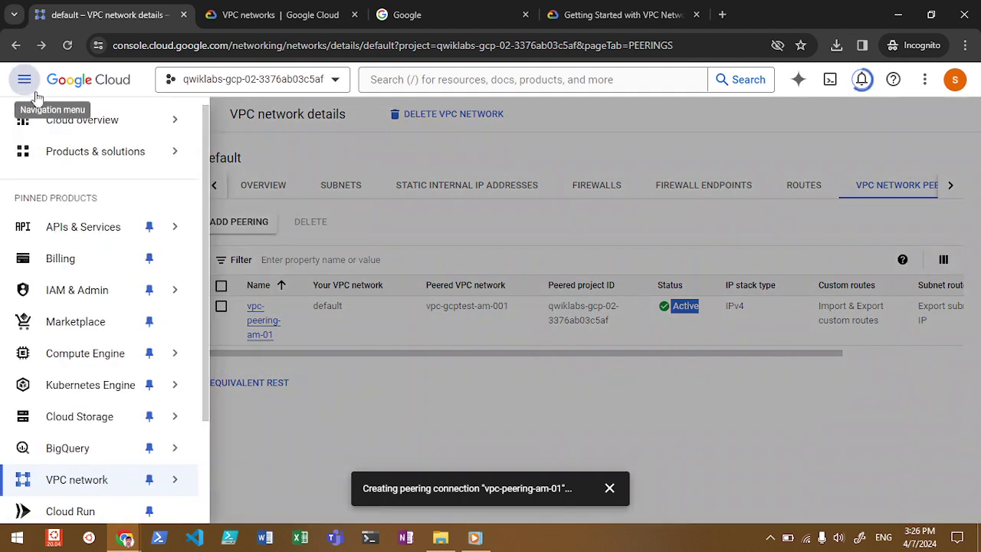
pyautogui.moveTo(166, 365)
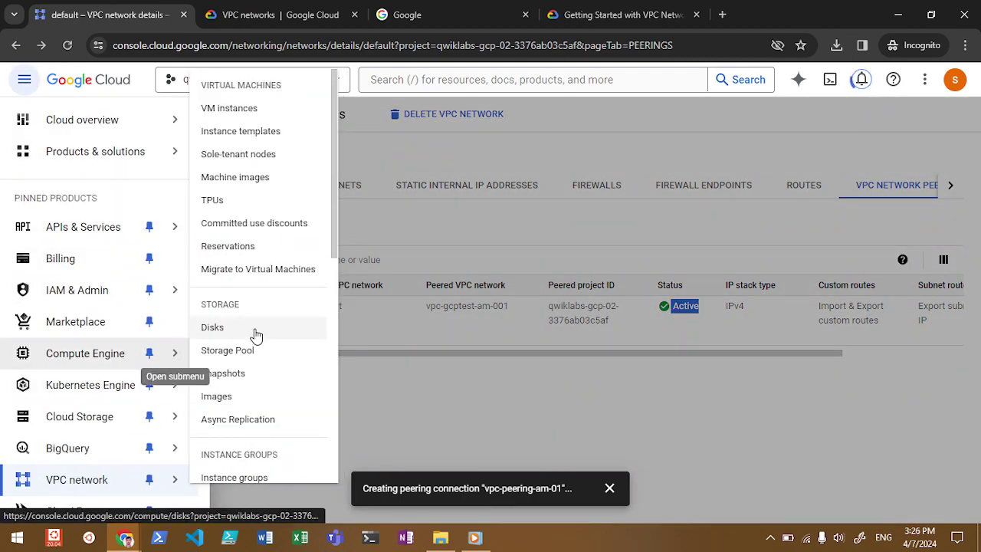
pyautogui.click(246, 107)
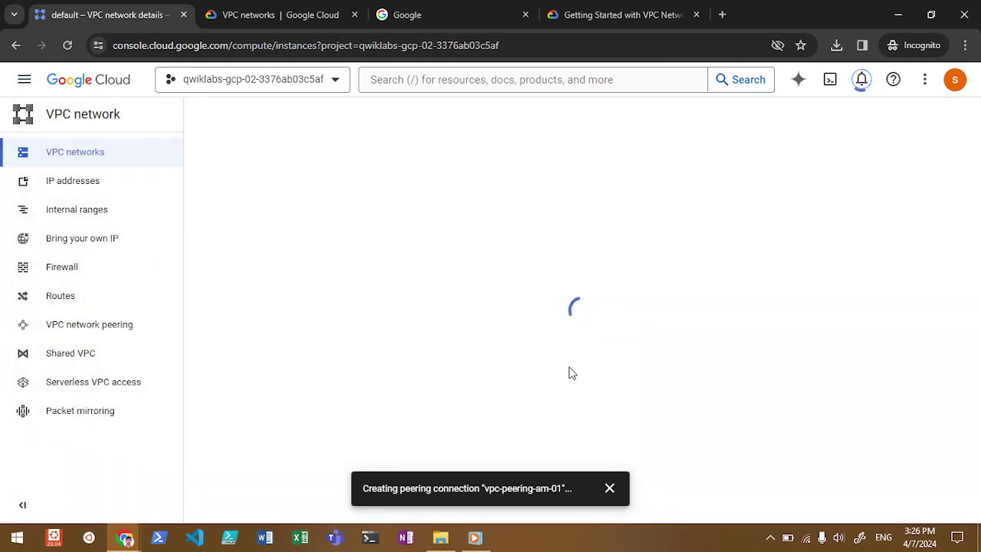
pyautogui.click(861, 80)
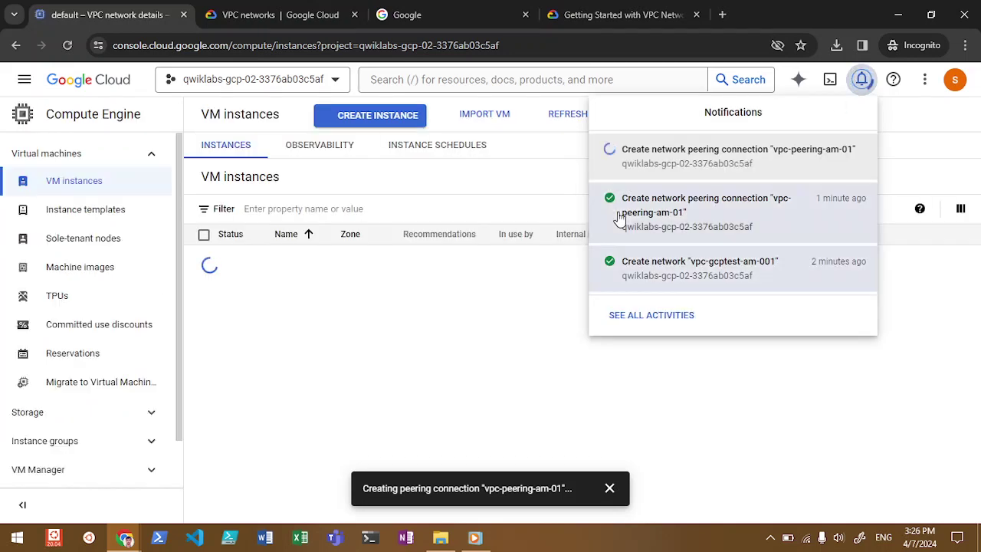
pyautogui.click(861, 80)
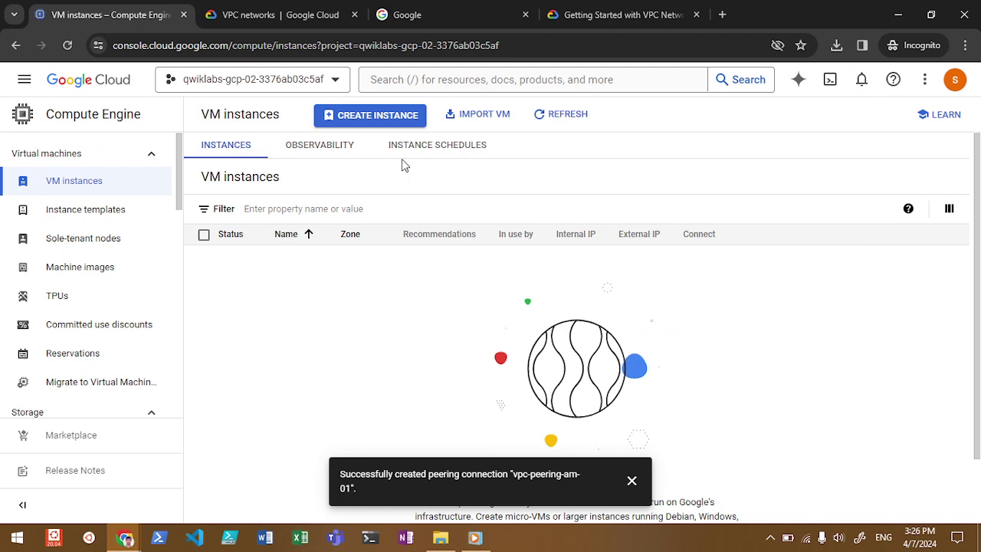
# - Open the VPC network's firewall page, dismiss the peering notification and review the existing VPC firewall rules
pyautogui.click(24, 79)
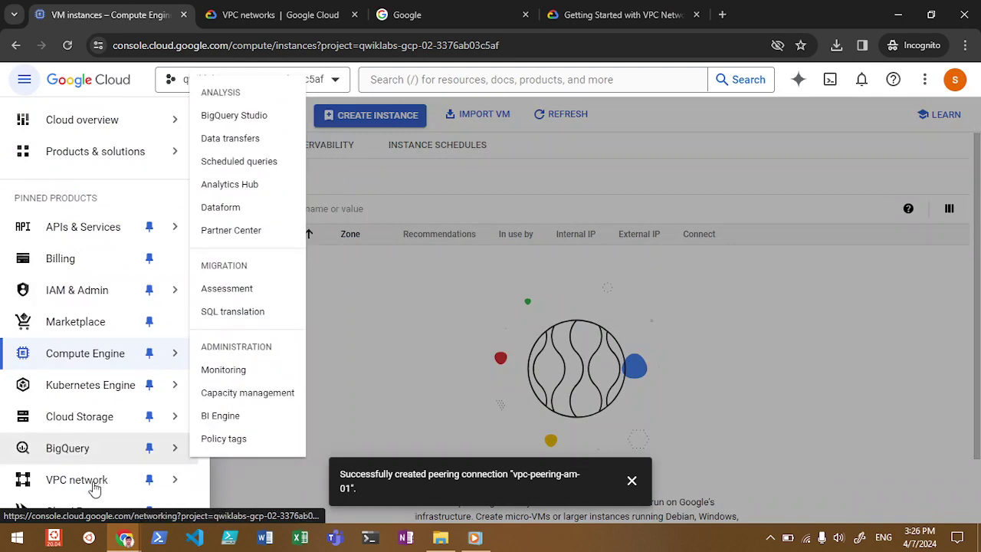
pyautogui.moveTo(88, 479)
pyautogui.click(242, 266)
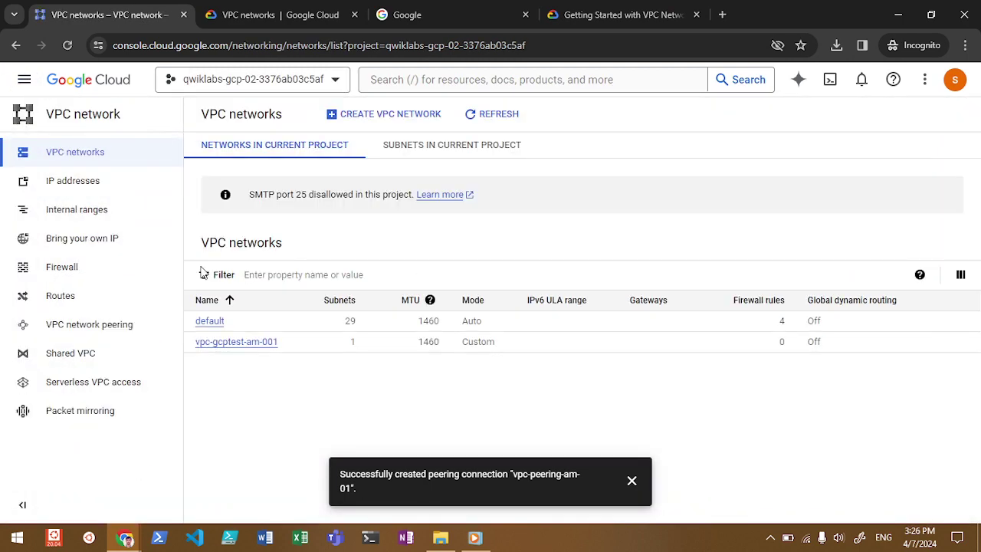
pyautogui.click(112, 274)
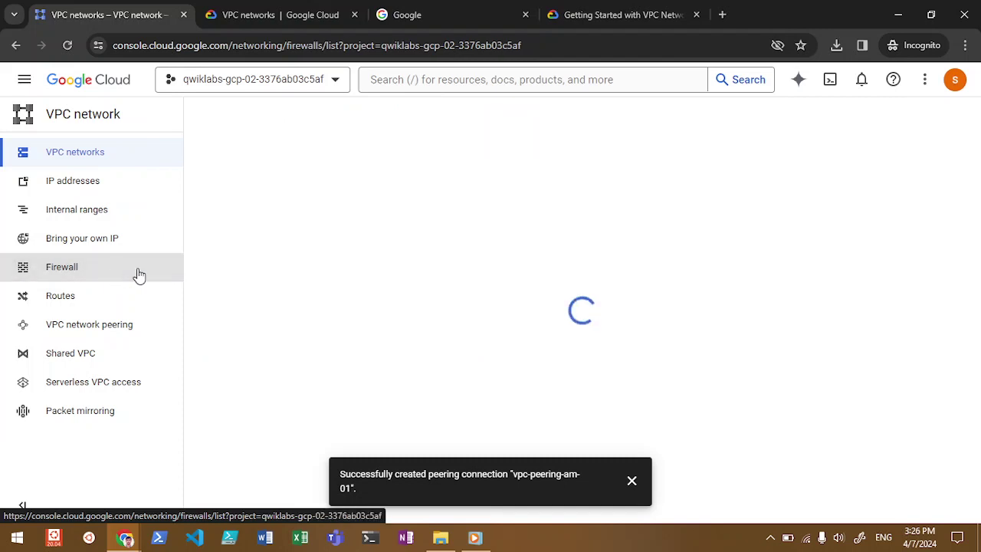
pyautogui.click(632, 483)
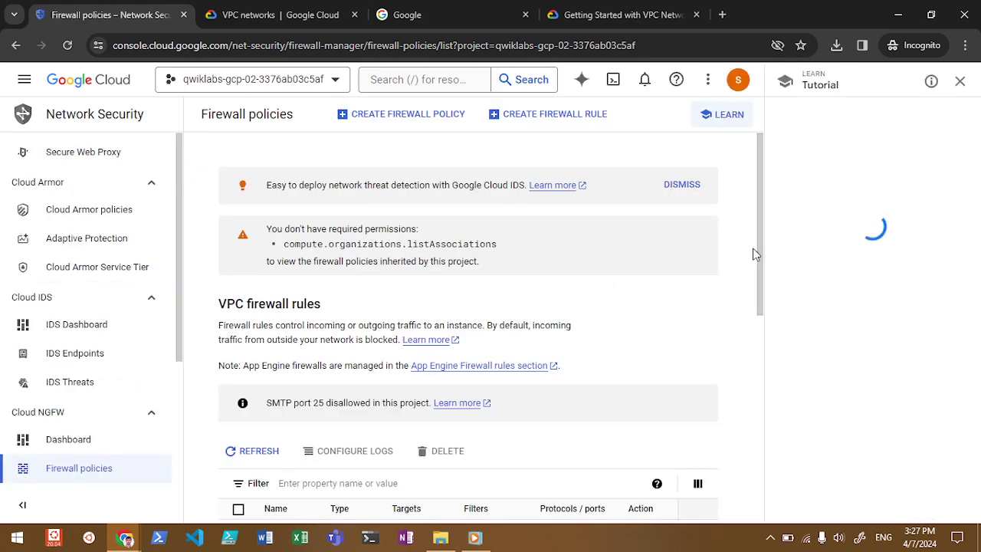
pyautogui.scroll(-1, 759, 253)
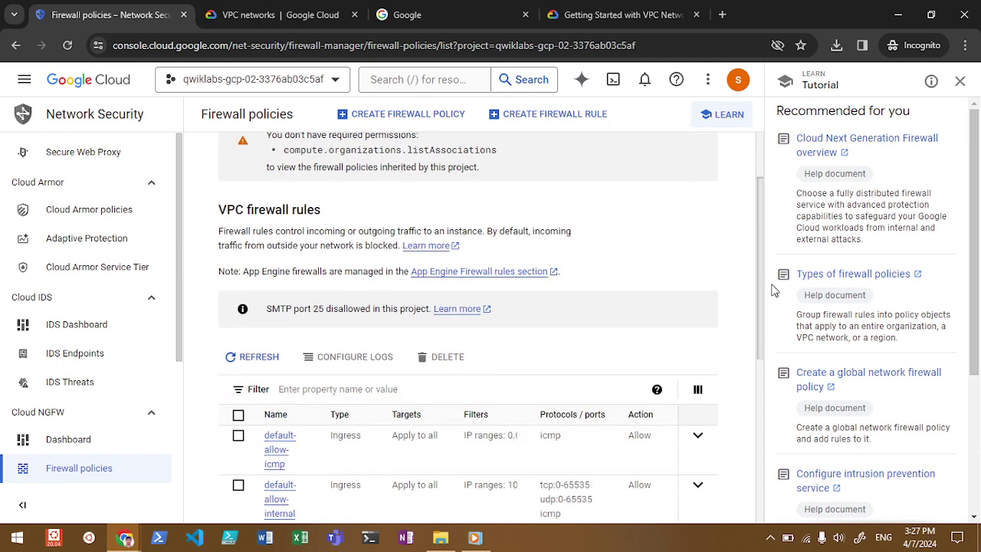
pyautogui.scroll(-2, 772, 285)
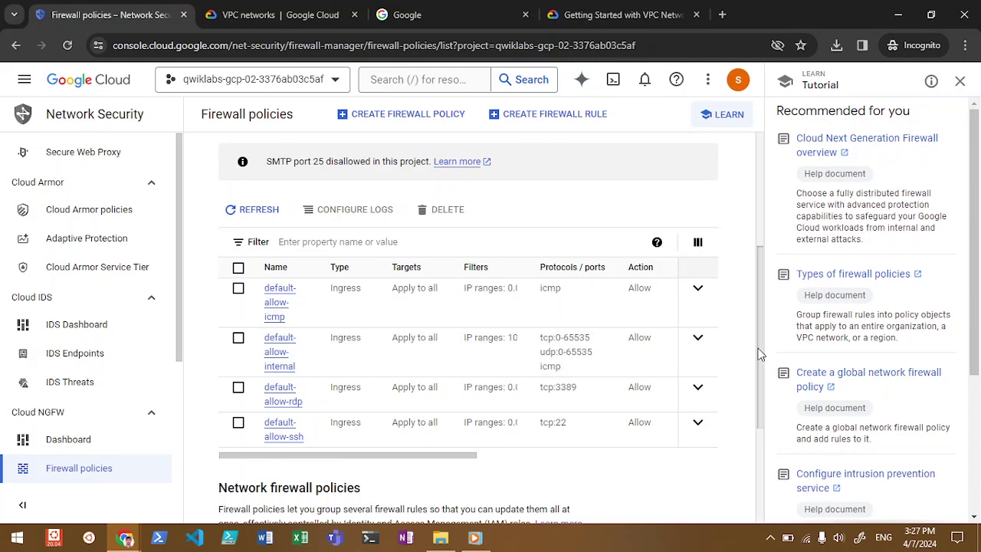
pyautogui.scroll(1, 761, 331)
pyautogui.moveTo(761, 331); pyautogui.dragTo(763, 236)
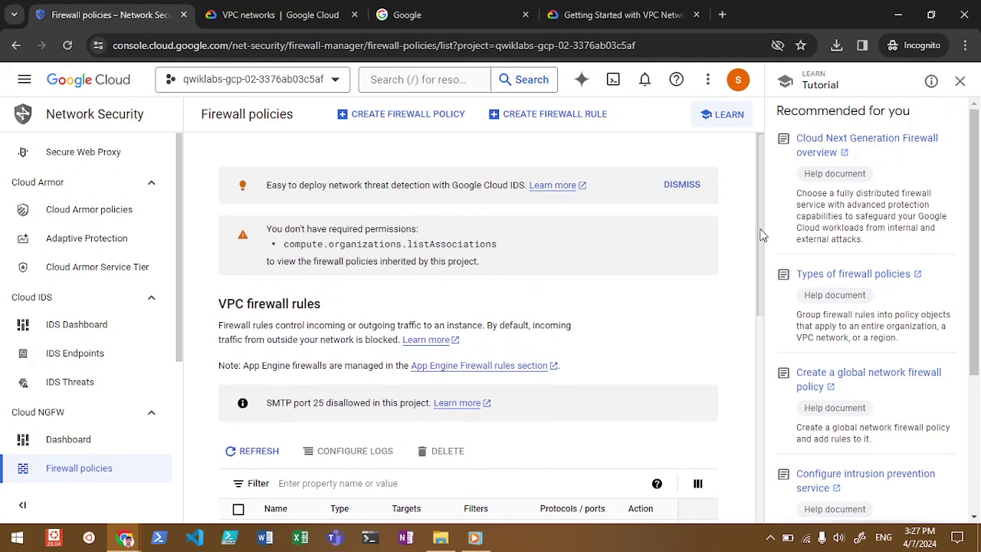
# - Start a new VPC firewall rule and name it fw-gcptest-am-001
pyautogui.click(499, 120)
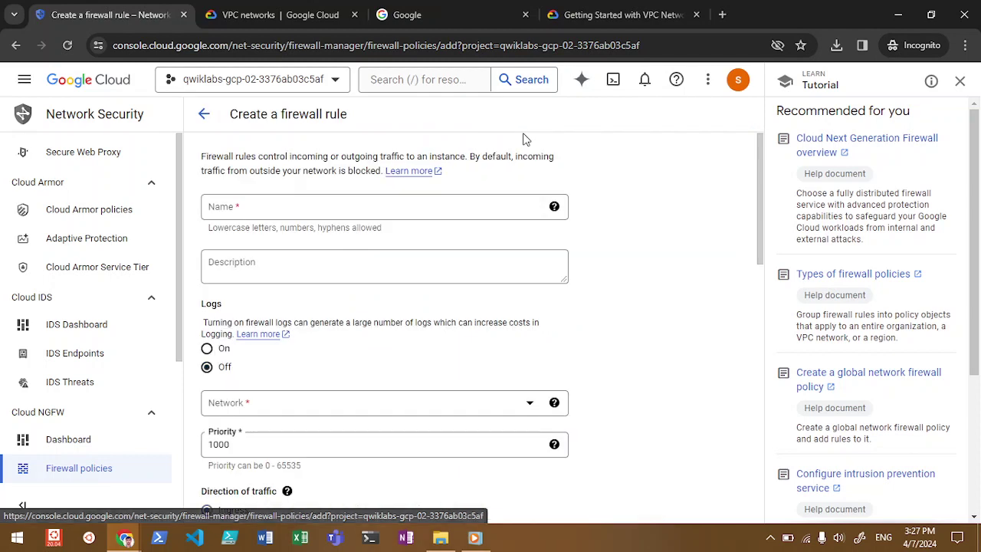
pyautogui.click(373, 205)
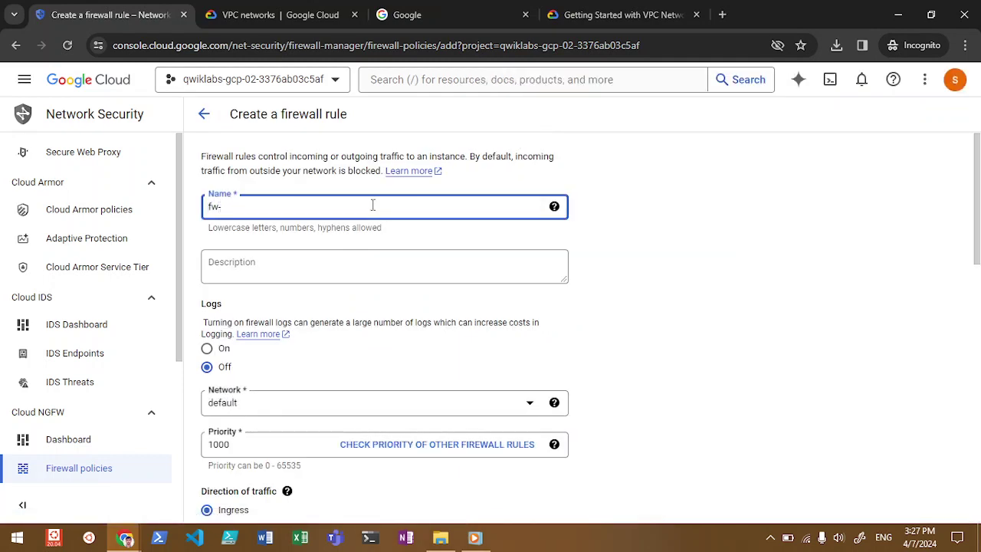
pyautogui.write('fw-gcptest-am-001')
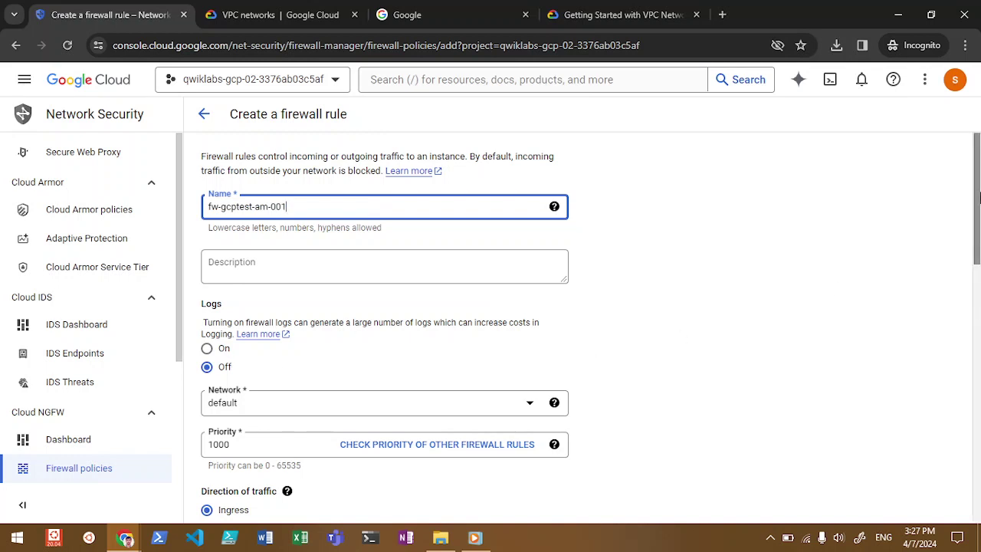
# - Set the firewall rule's targets to All instances in the network
pyautogui.moveTo(979, 197); pyautogui.dragTo(979, 282)
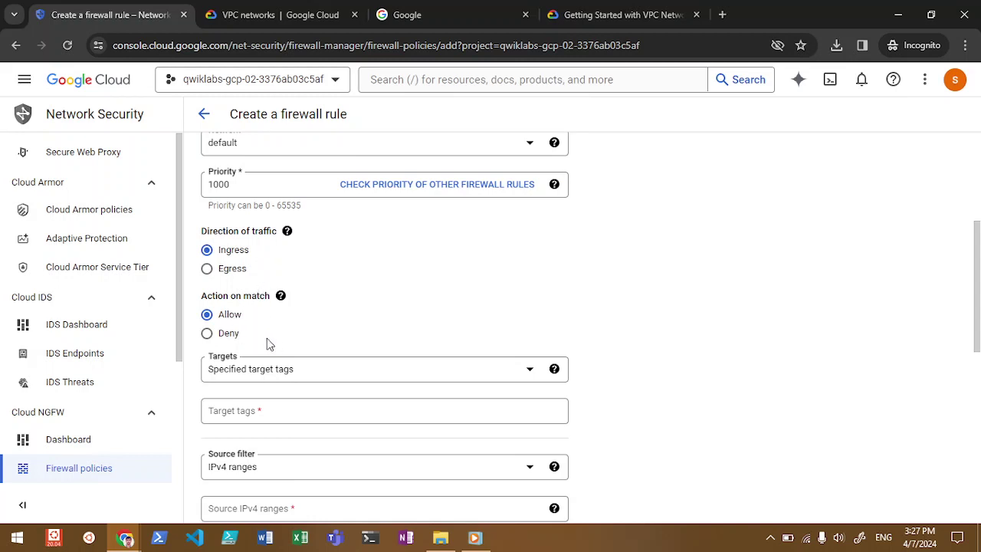
pyautogui.click(325, 372)
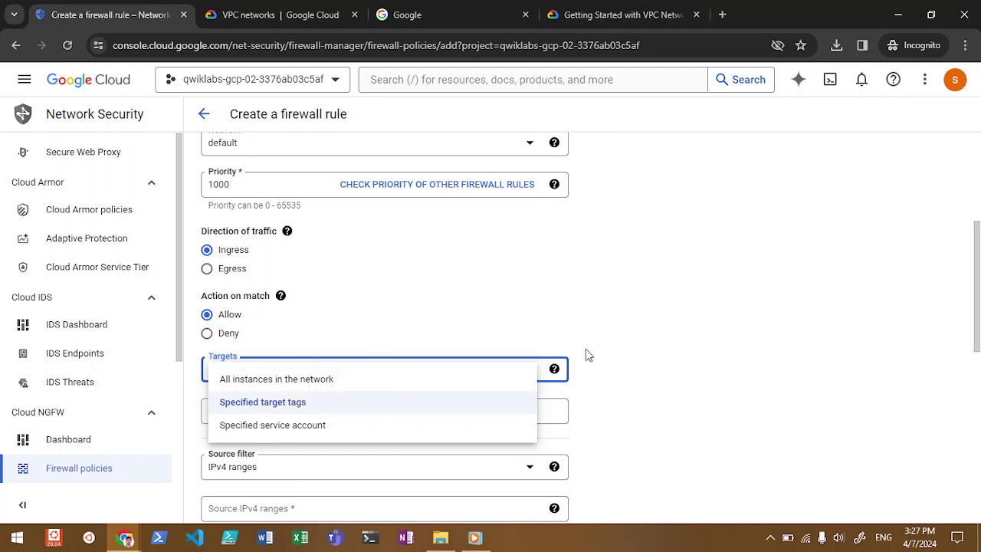
pyautogui.click(410, 400)
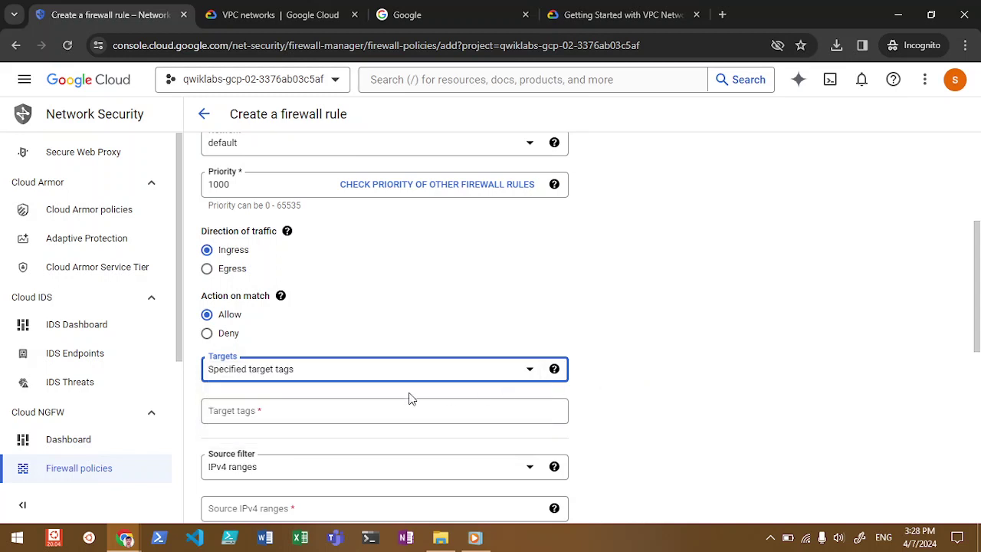
pyautogui.click(301, 377)
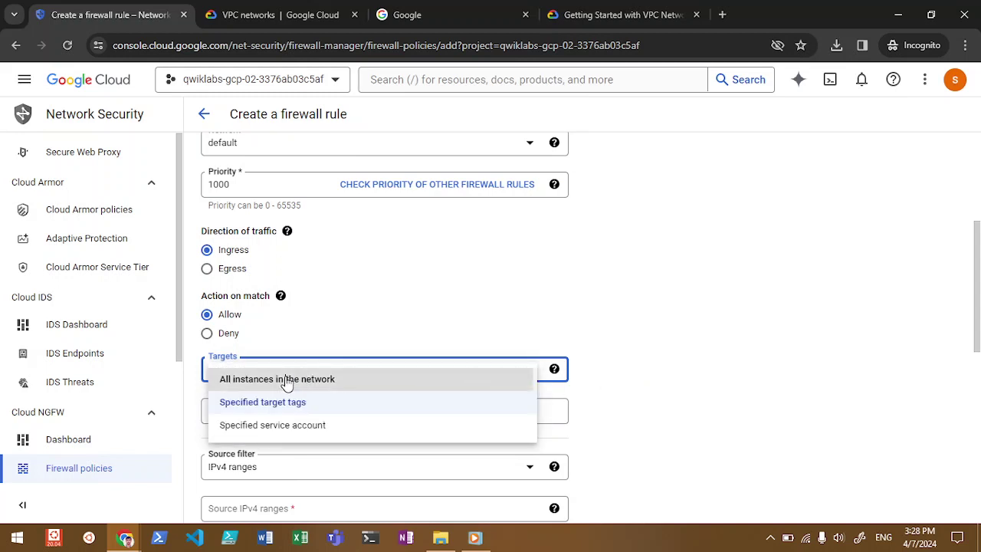
pyautogui.click(299, 377)
pyautogui.click(318, 371)
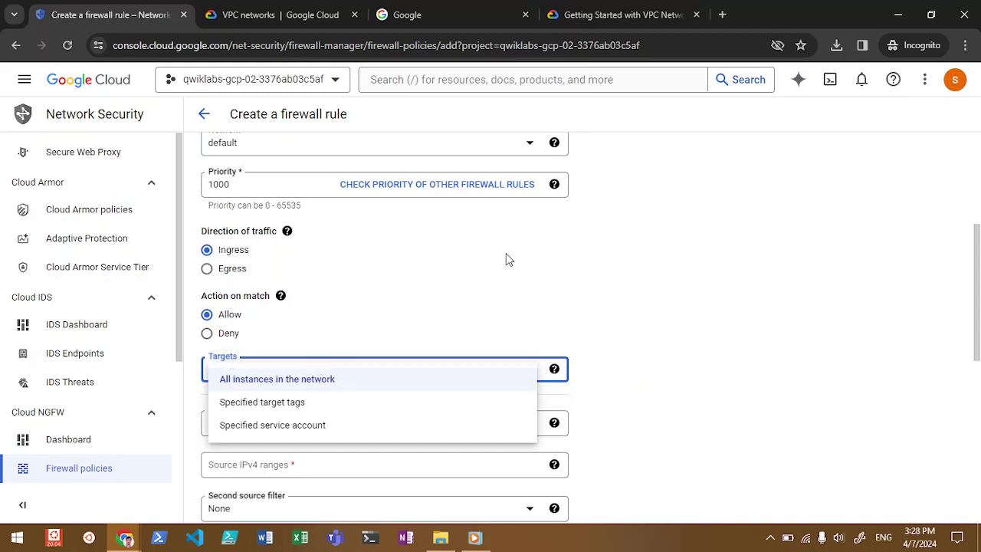
pyautogui.click(592, 276)
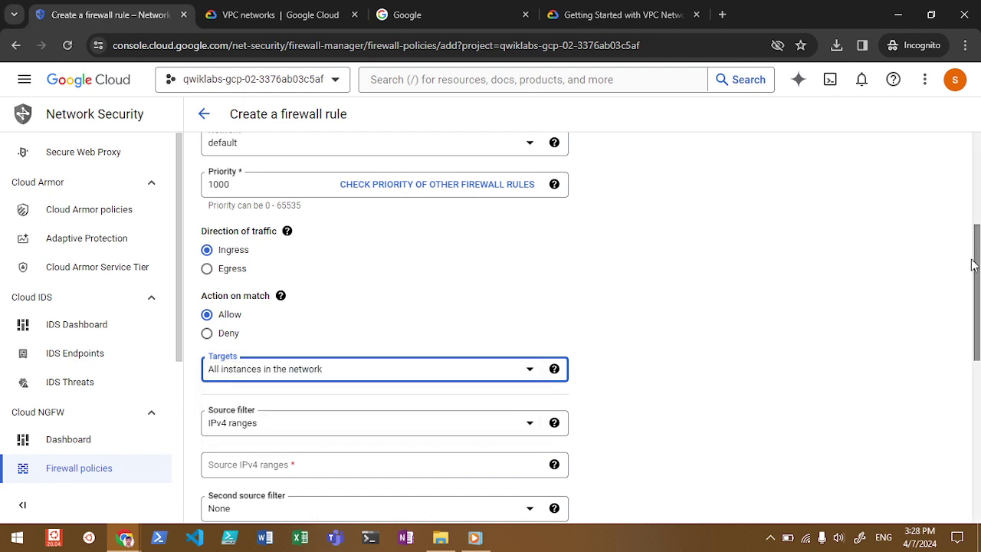
# - Add 0.0.0.0/0 as the firewall rule's source IPv4 range
pyautogui.moveTo(973, 265); pyautogui.dragTo(978, 337)
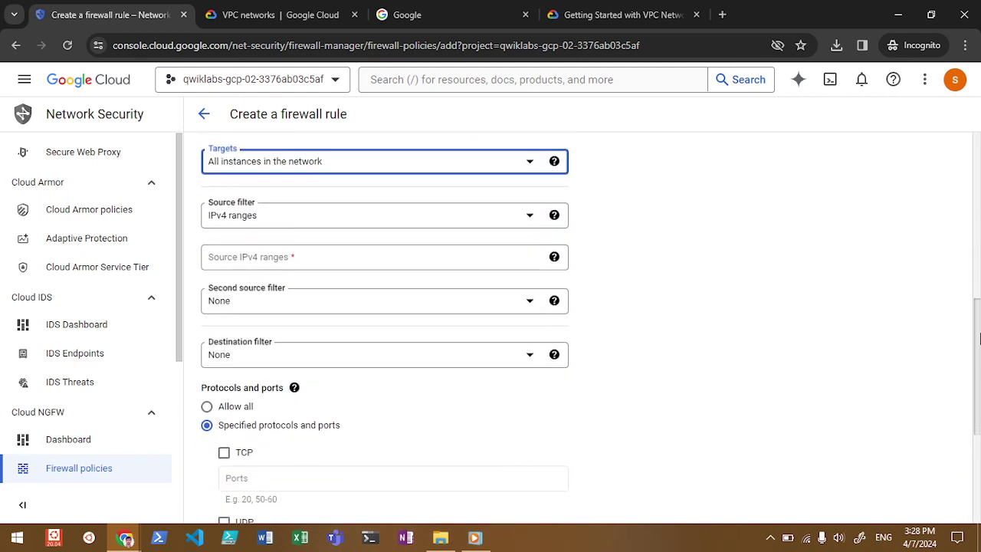
pyautogui.click(465, 259)
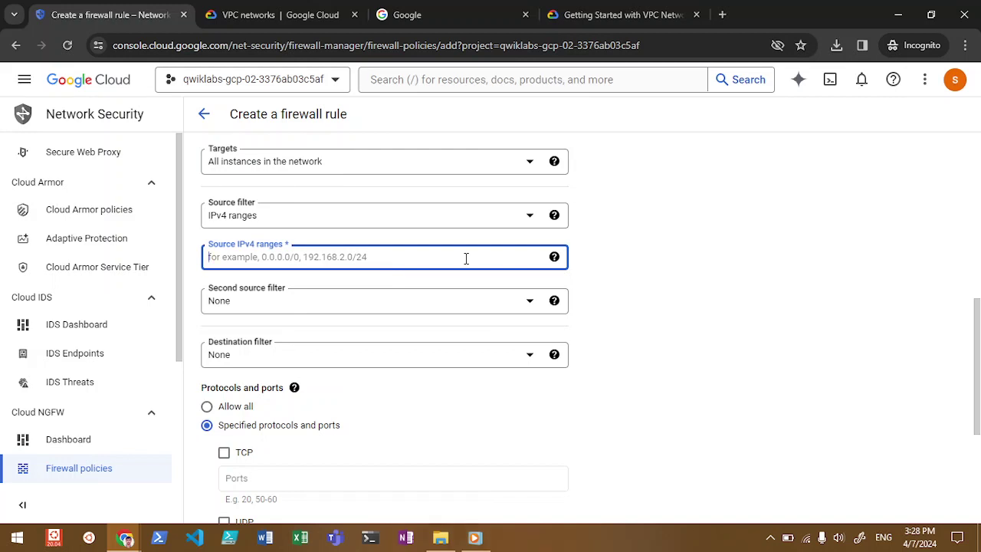
pyautogui.write('0.')
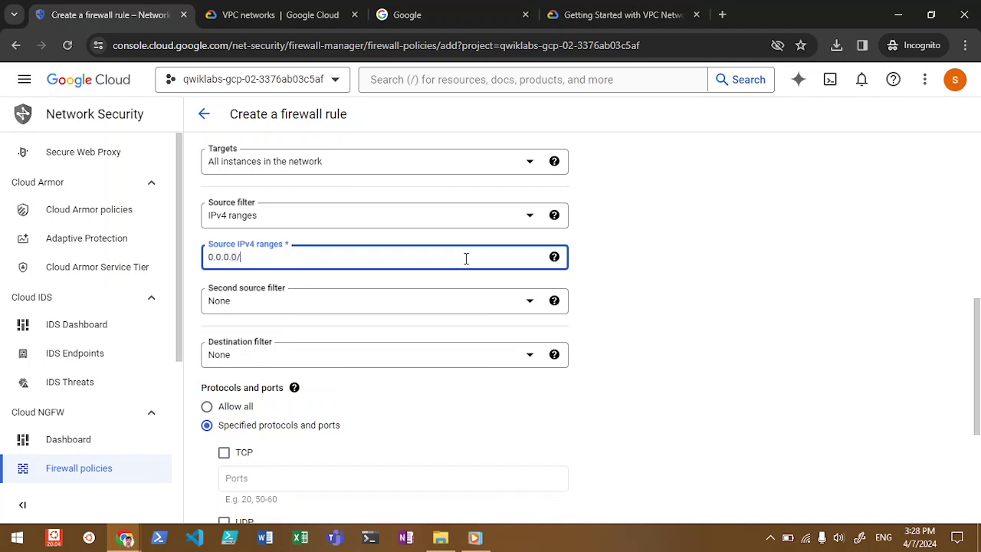
pyautogui.write('0.0.0/0')
pyautogui.press('Return')
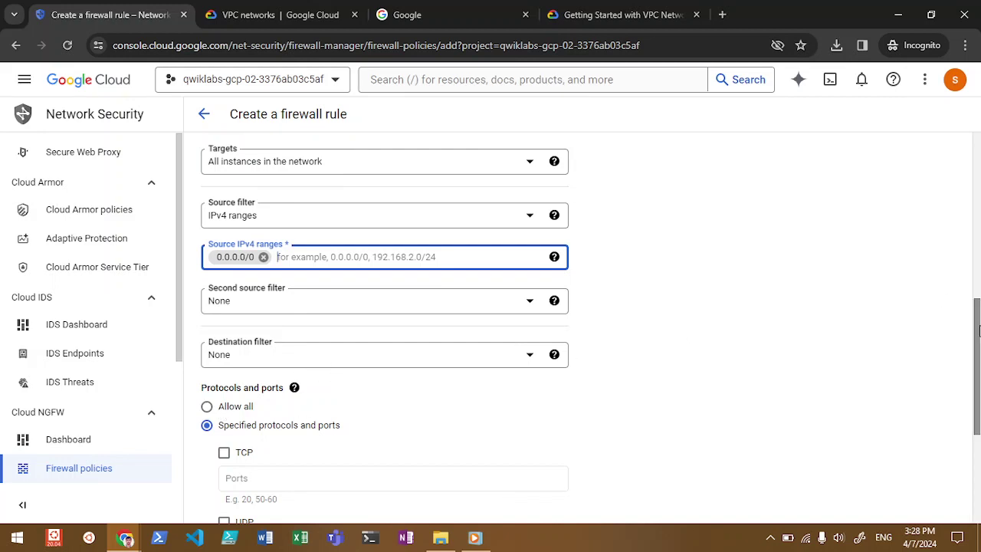
# - Enable TCP under the specified protocols and allow ports 22,3389,443
pyautogui.moveTo(979, 329); pyautogui.dragTo(967, 383)
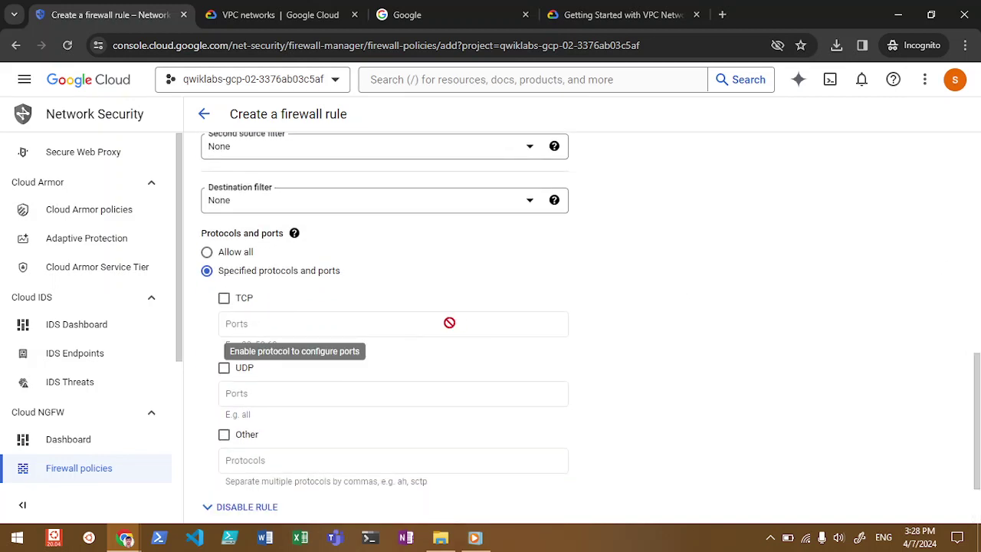
pyautogui.click(224, 297)
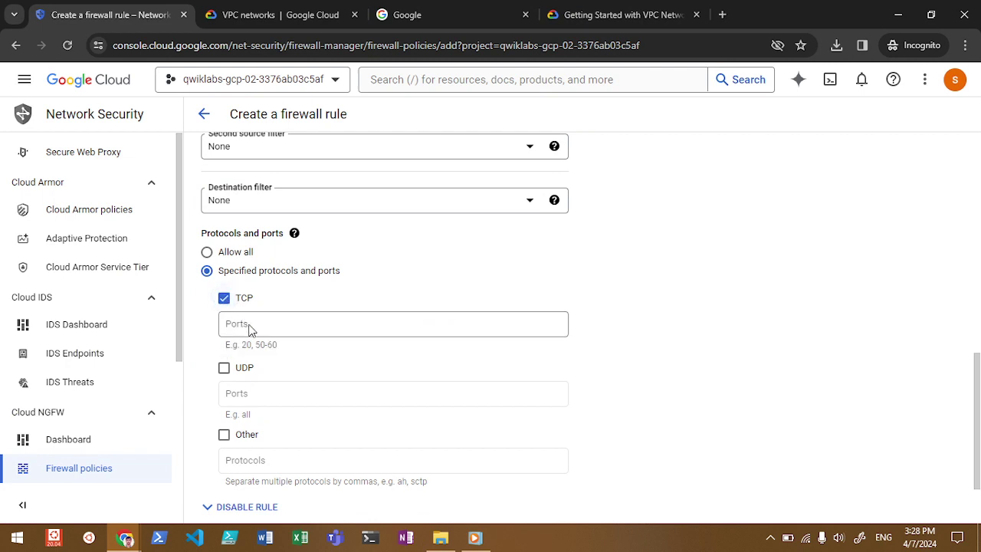
pyautogui.click(249, 326)
pyautogui.write('22,3389,443')
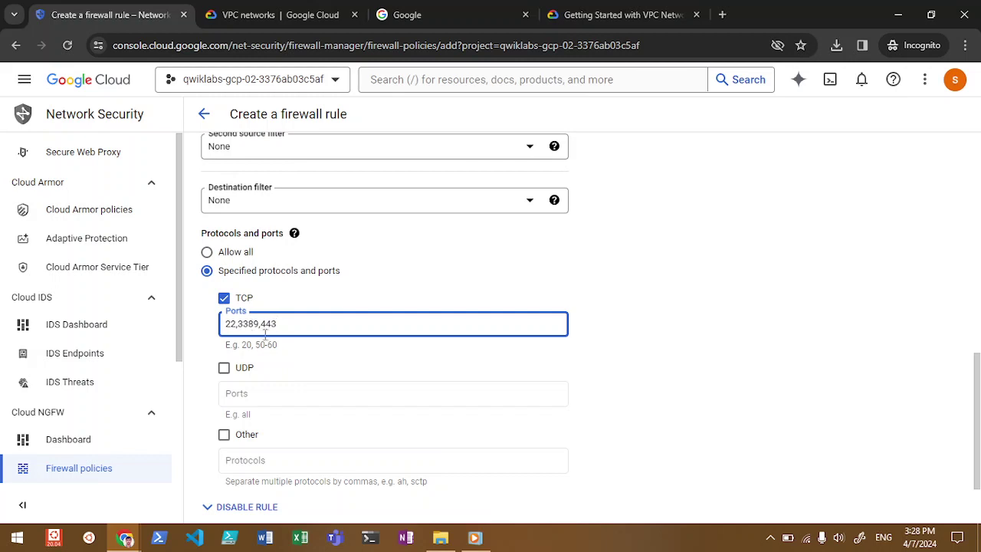
pyautogui.click(375, 362)
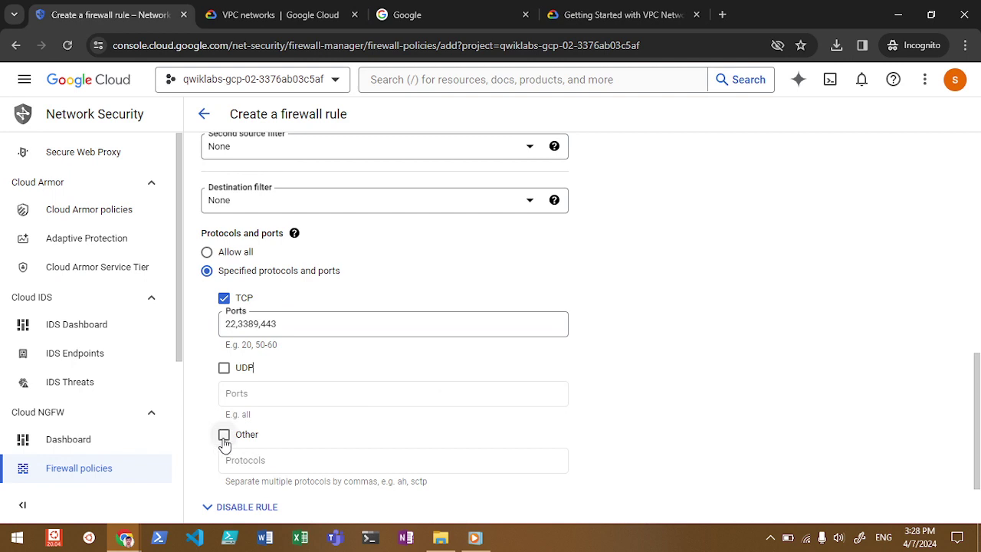
# - Create the firewall rule, close the tutorial pane and check the rule in the VPC firewall rules list
pyautogui.scroll(-1, 979, 412)
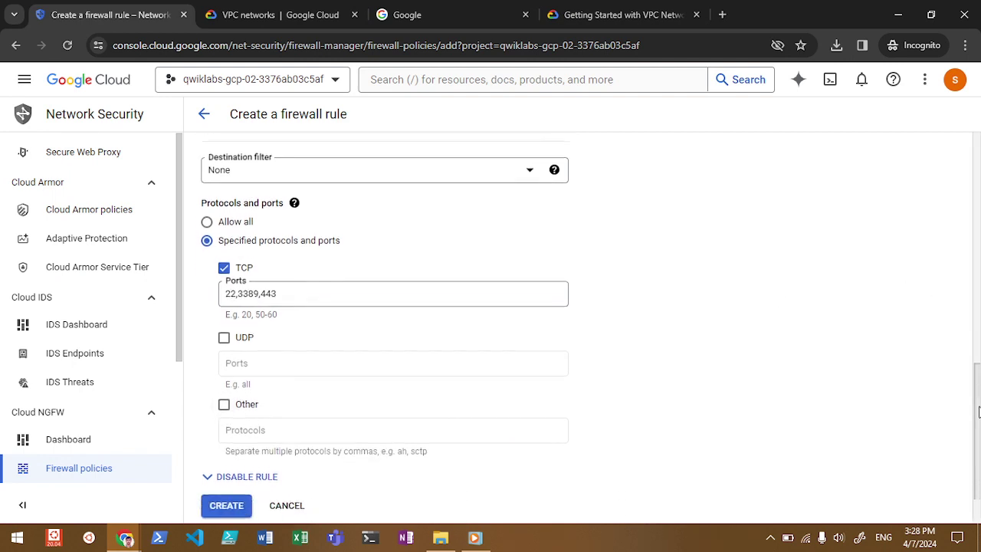
pyautogui.scroll(-2, 979, 411)
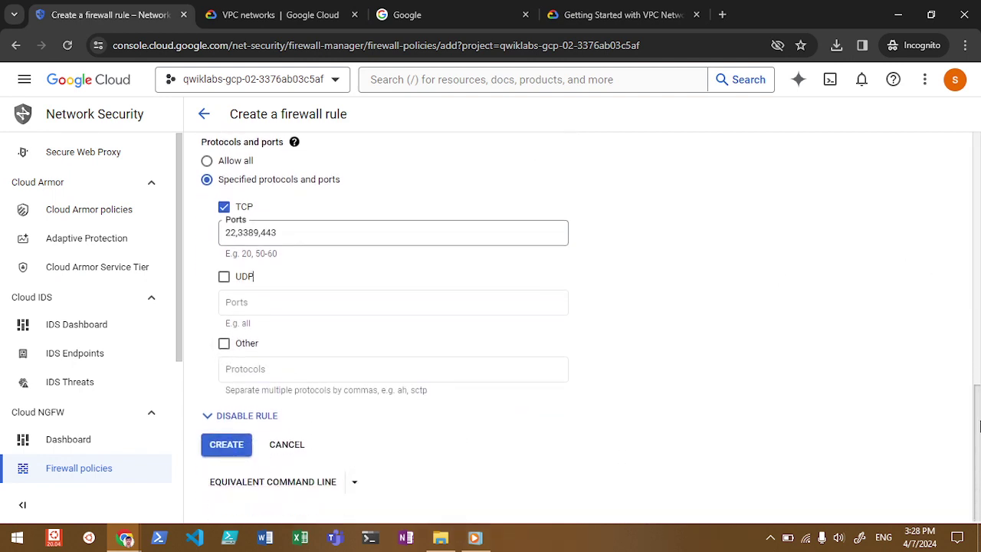
pyautogui.click(221, 448)
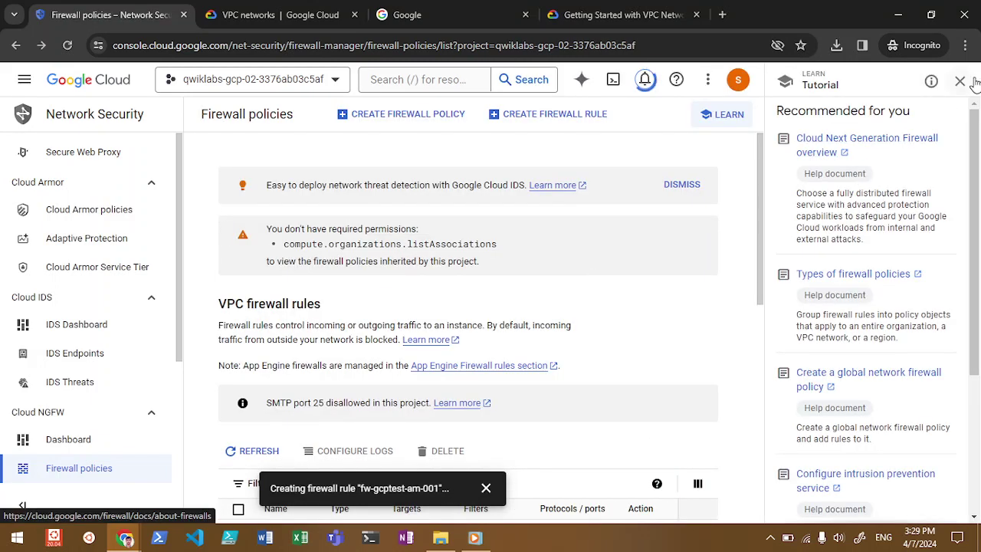
pyautogui.click(967, 81)
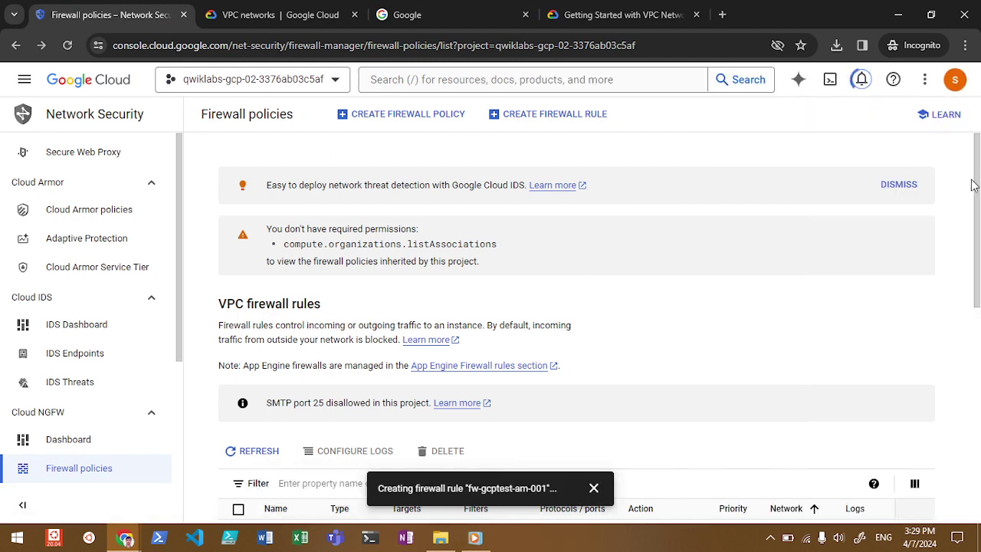
pyautogui.moveTo(980, 198); pyautogui.dragTo(980, 330)
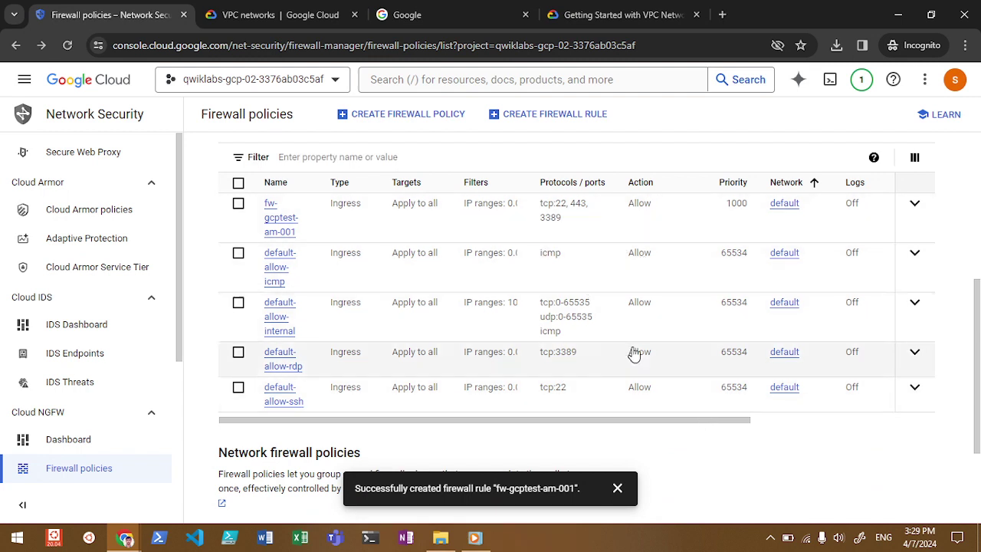
# - Start reserving an internal static IP address in VPC network and name it iip-gcptest-am-001
pyautogui.click(24, 80)
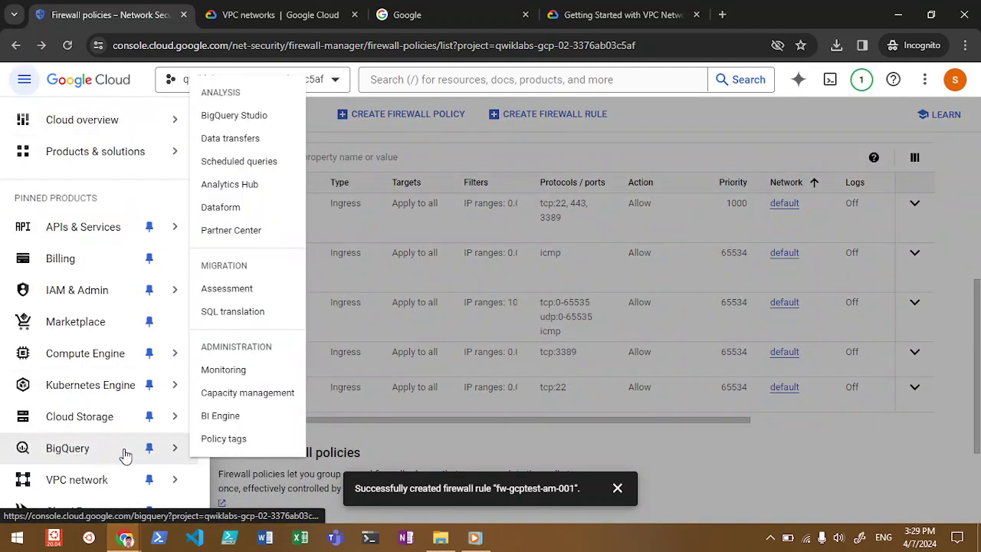
pyautogui.moveTo(125, 475)
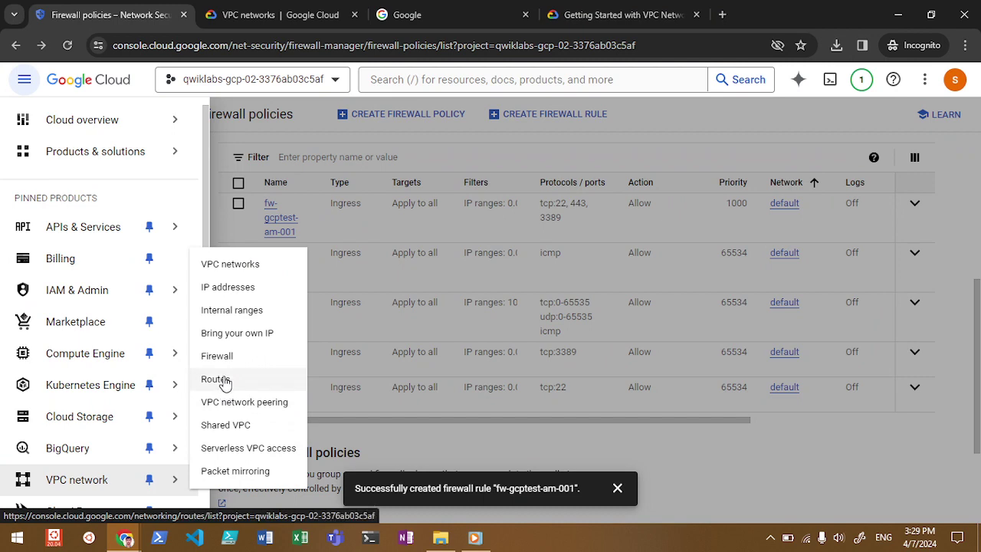
pyautogui.click(245, 294)
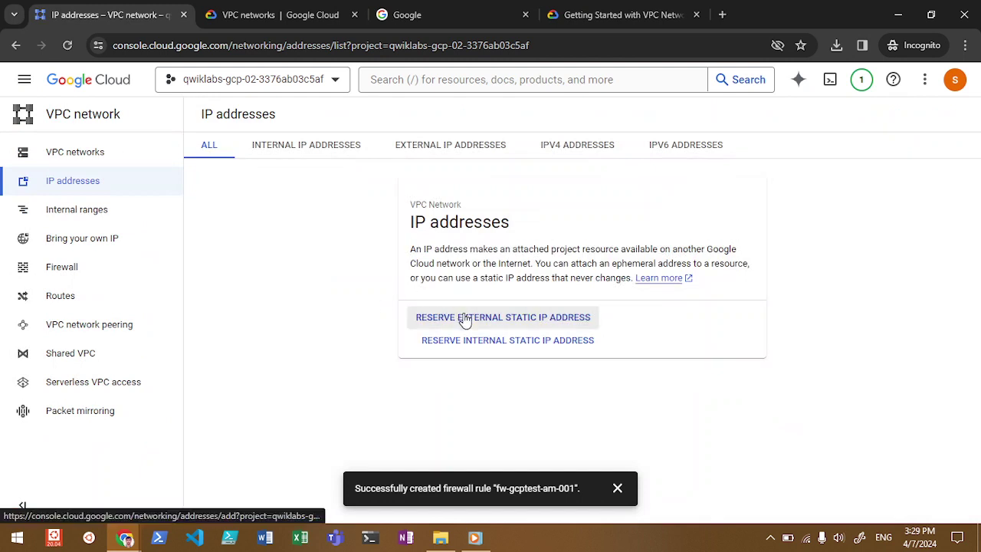
pyautogui.click(487, 341)
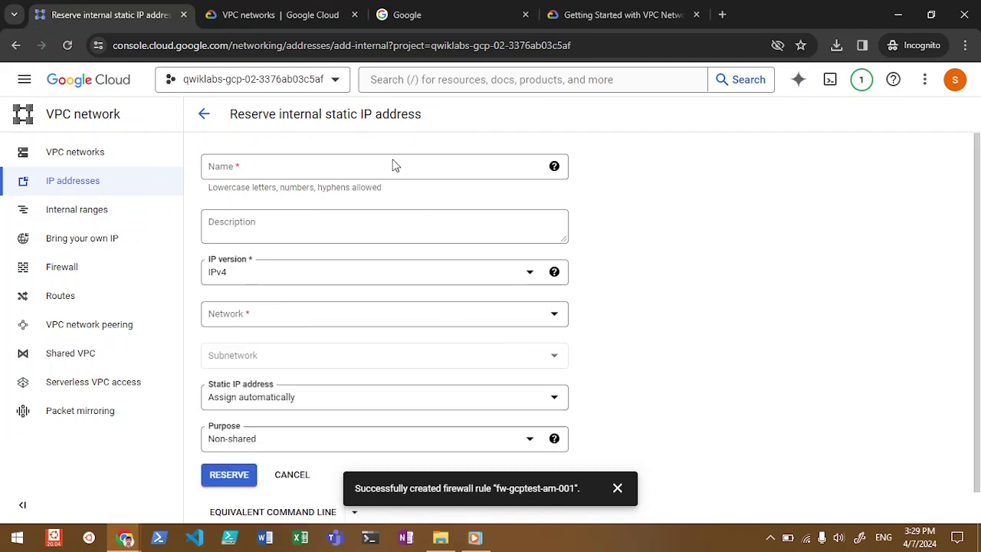
pyautogui.click(393, 166)
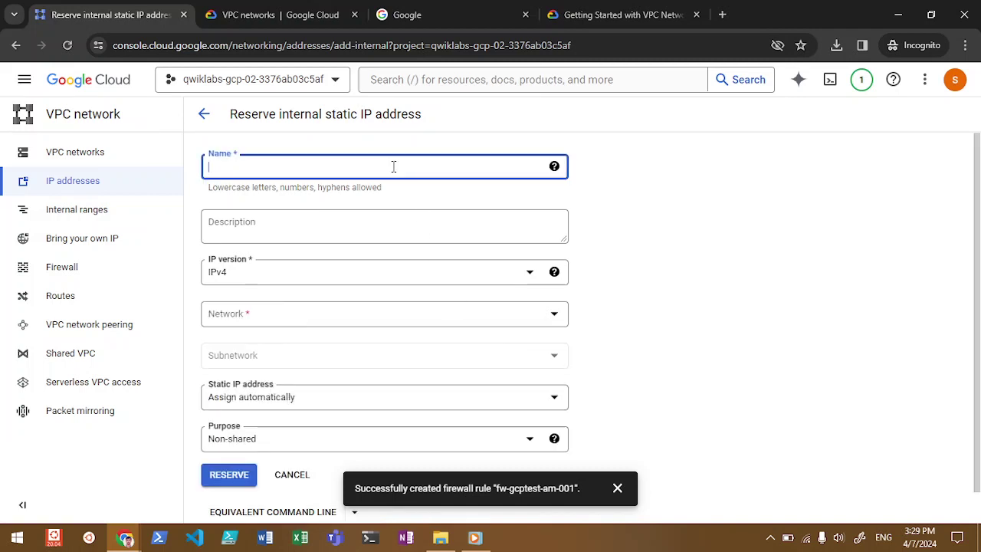
pyautogui.write('iip-gcp')
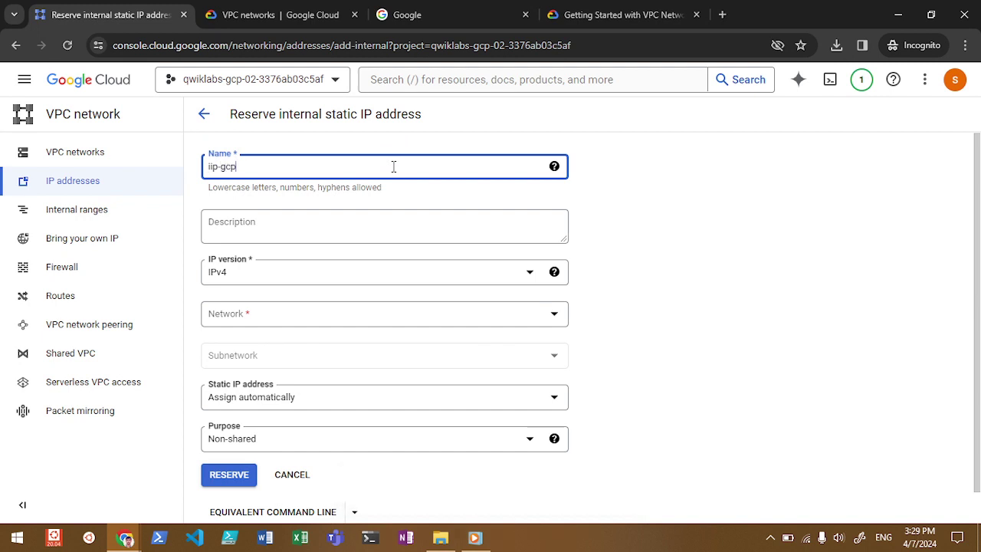
pyautogui.write('test-am')
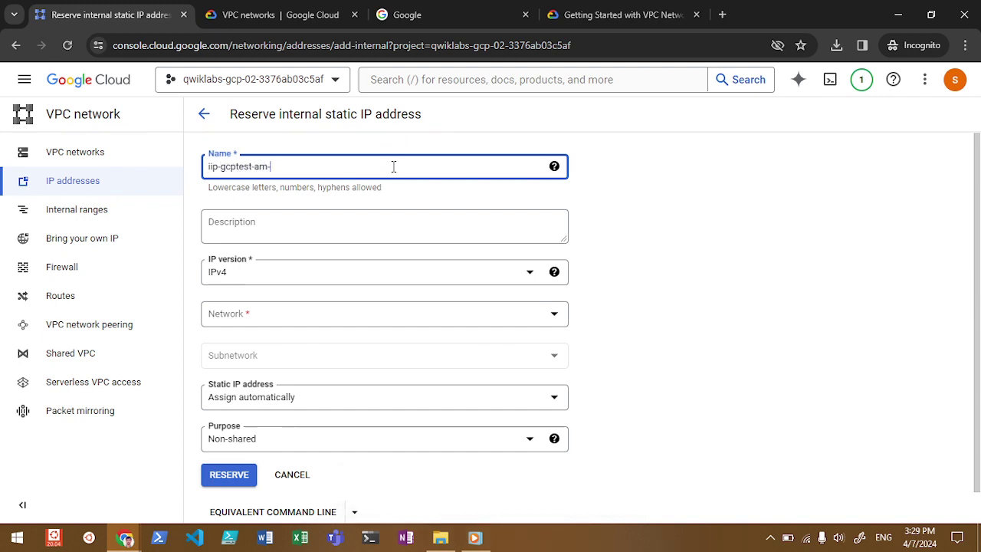
pyautogui.write('-001')
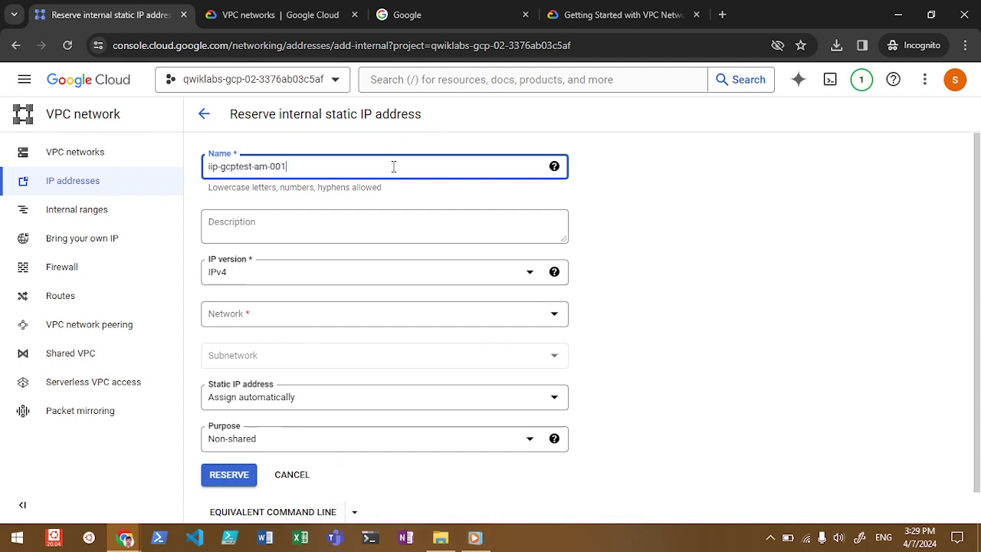
# - Assign the internal address to network vpc-gcptest-am-001 and subnetwork sub-gcptest-am-001 in us-west2
pyautogui.click(299, 324)
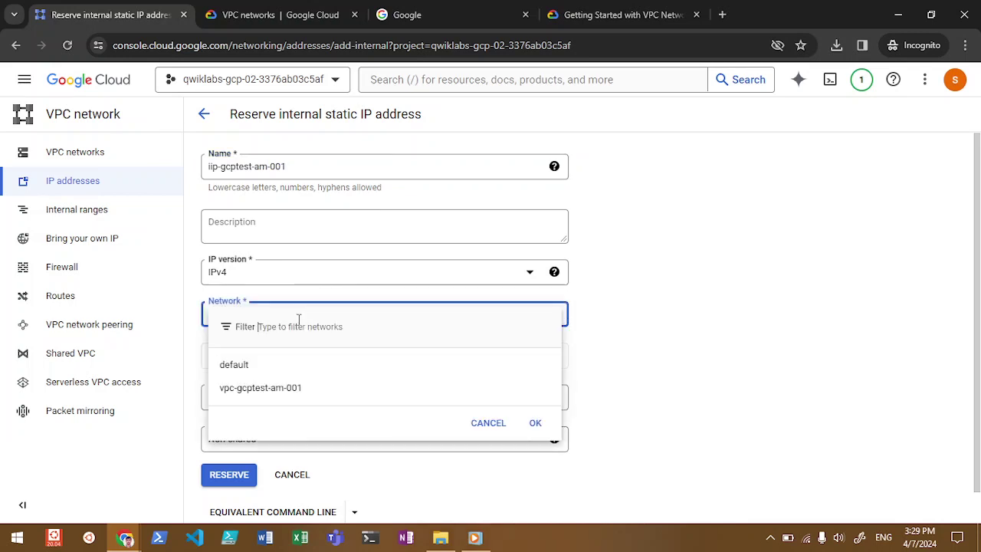
pyautogui.click(292, 390)
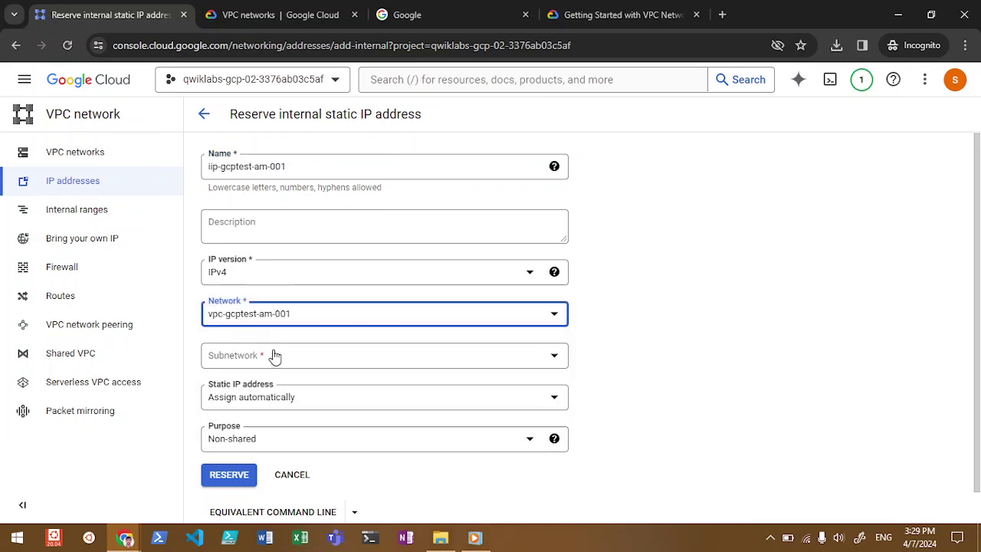
pyautogui.click(274, 356)
pyautogui.click(272, 413)
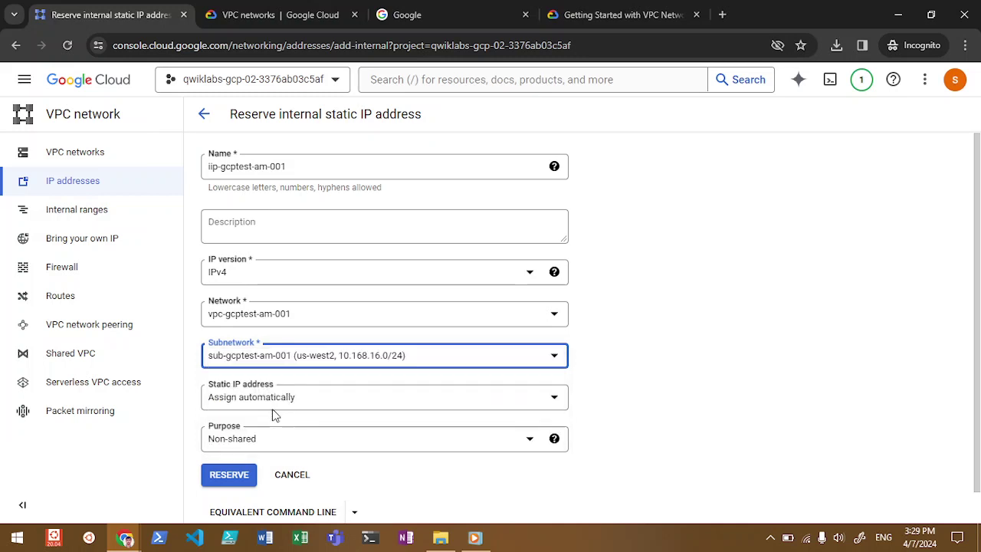
# - Switch the static IP address assignment to Let me choose and enter 10.168.16.2 as the custom address
pyautogui.click(289, 399)
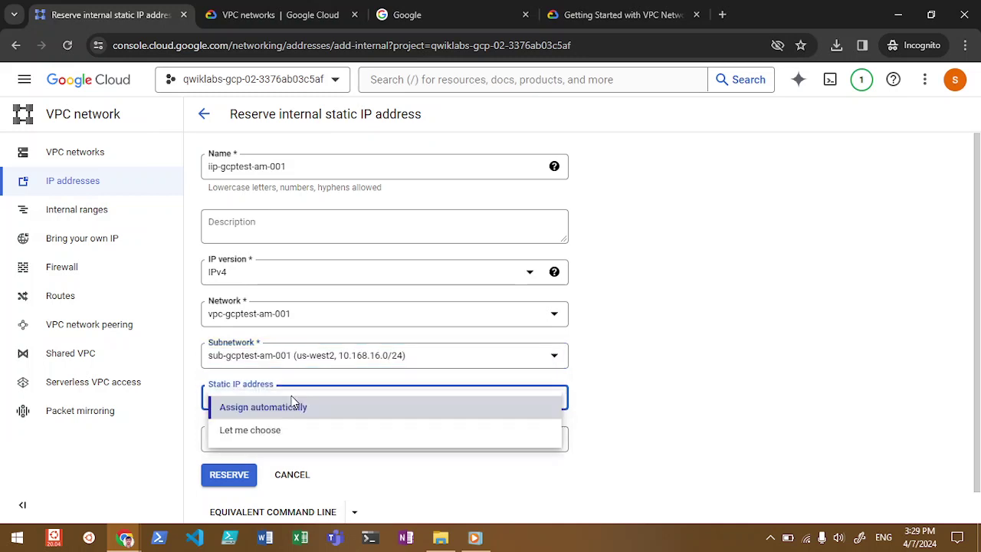
pyautogui.click(278, 433)
pyautogui.click(264, 442)
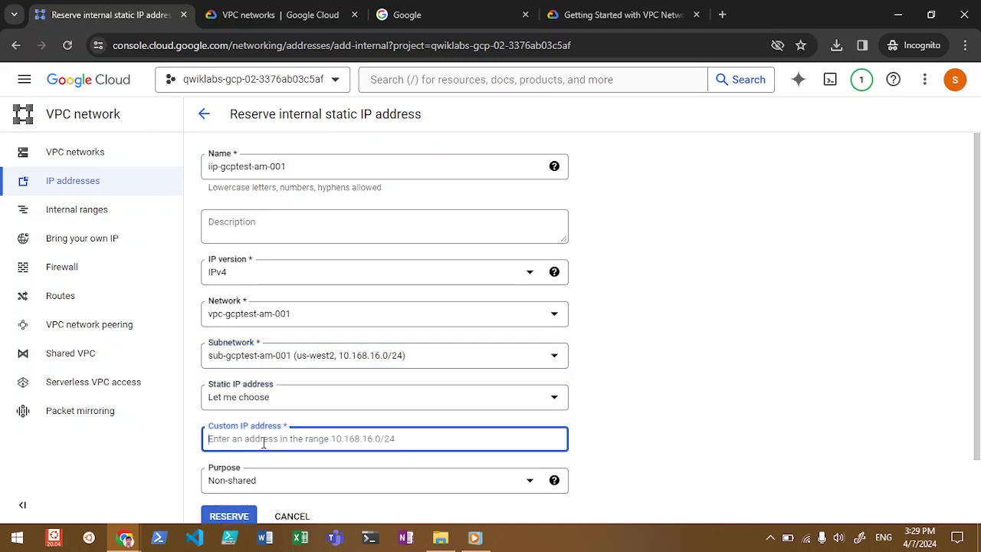
pyautogui.write('10.168.1')
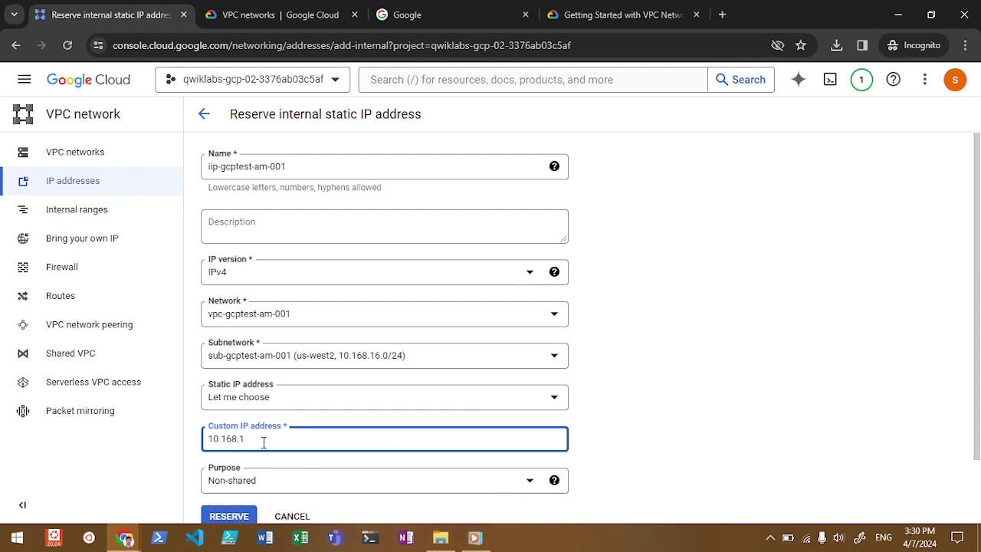
pyautogui.write('6.2')
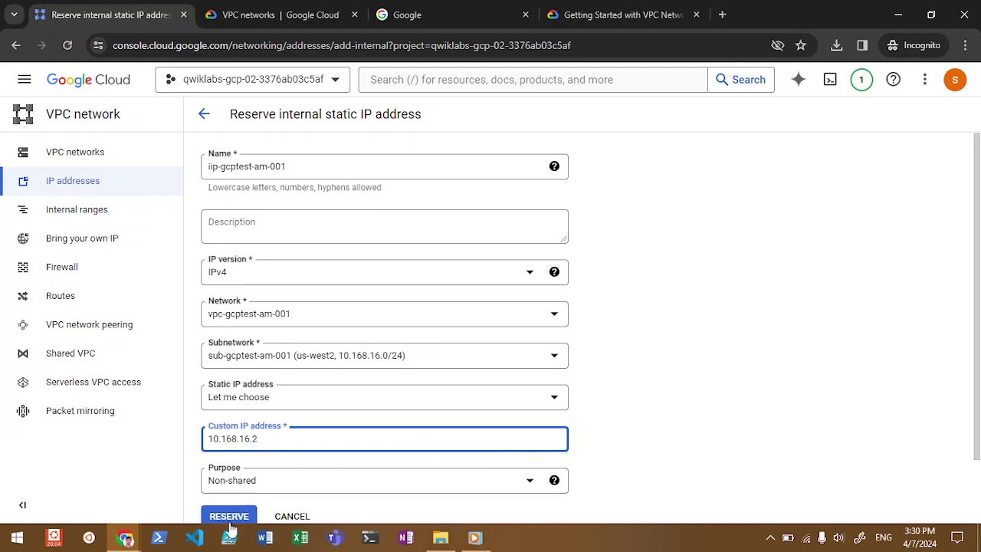
# - Keep the purpose as Non-shared, reserve the internal address and check its details in the IP addresses list
pyautogui.click(255, 482)
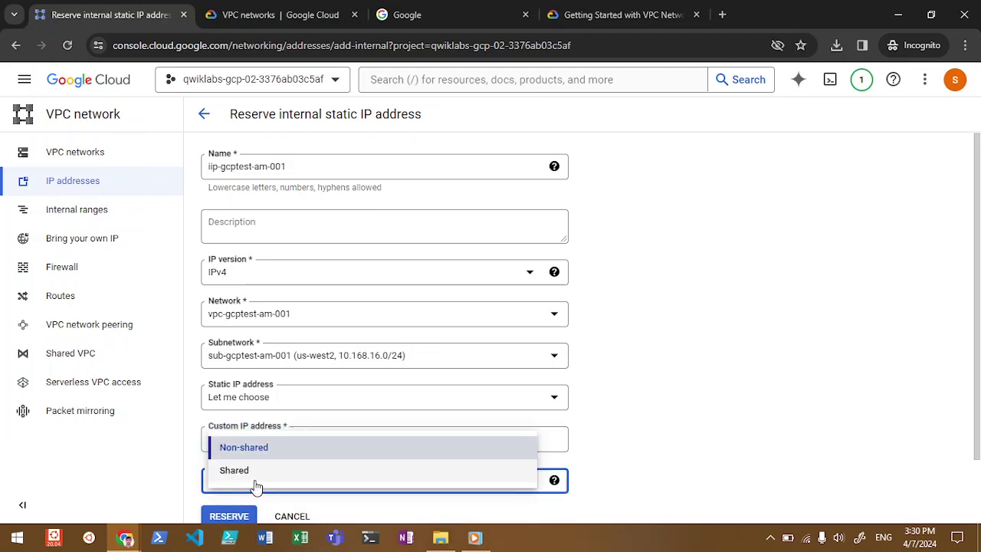
pyautogui.click(196, 456)
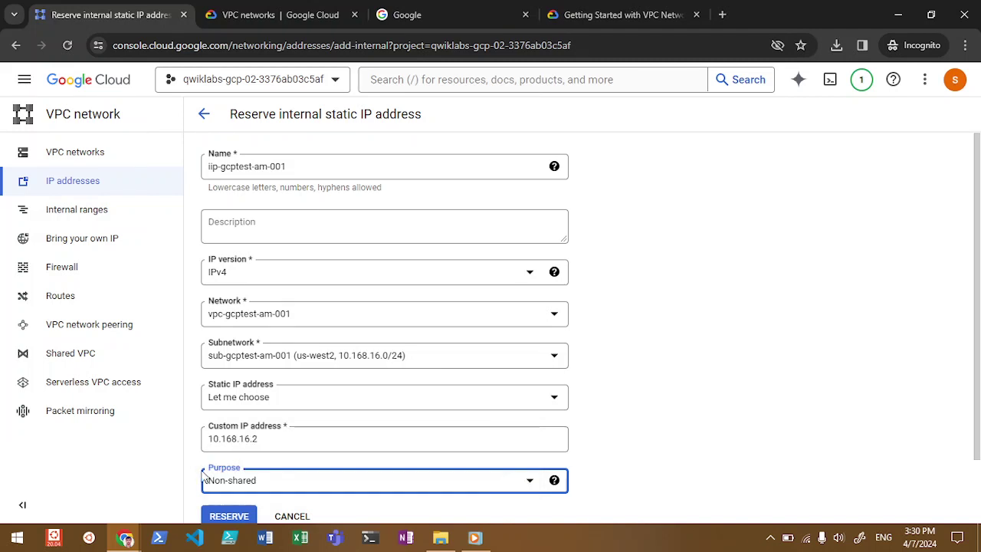
pyautogui.click(229, 518)
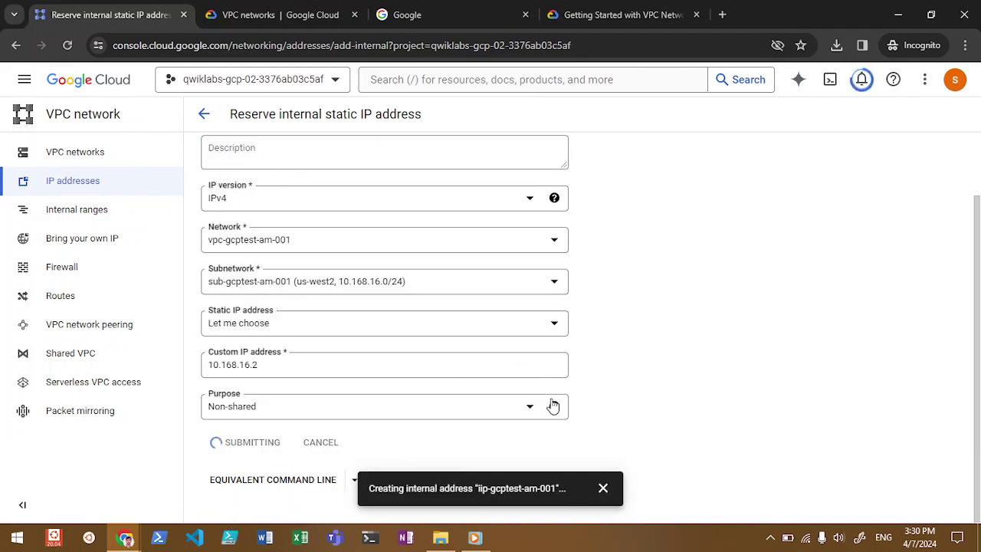
pyautogui.moveTo(554, 407)
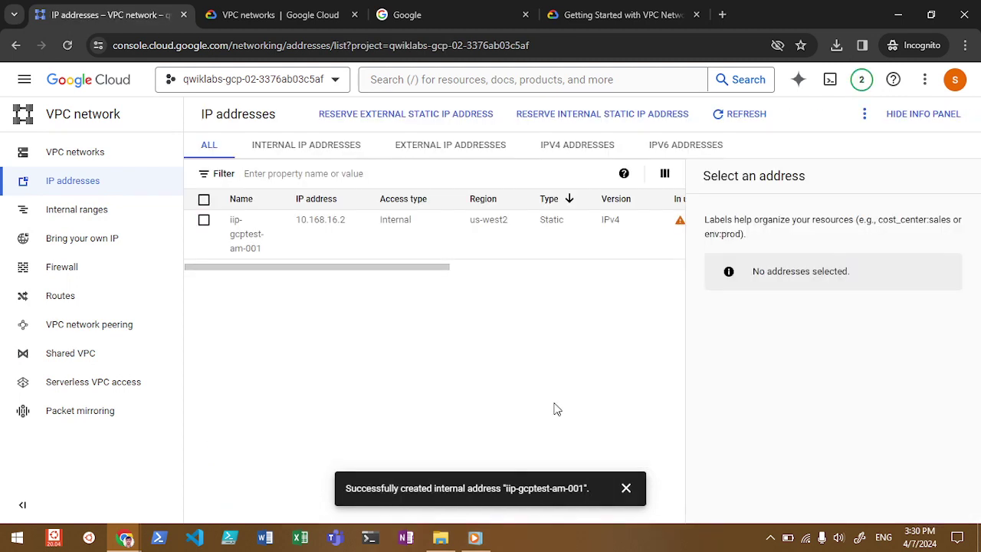
pyautogui.click(492, 271)
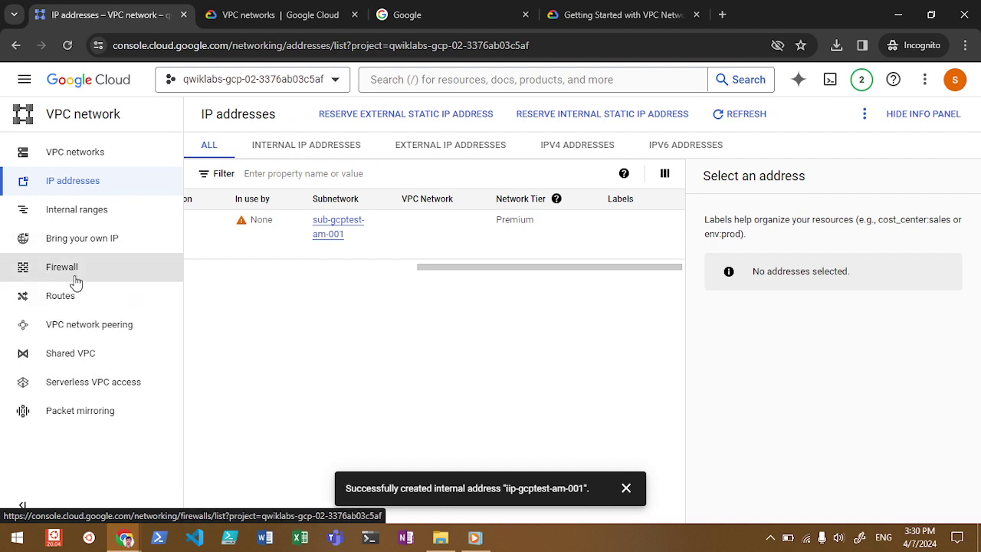
# - View the effective routes of network vpc-gcptest-am-001 for region us-west2 (Los Angeles)
pyautogui.click(73, 297)
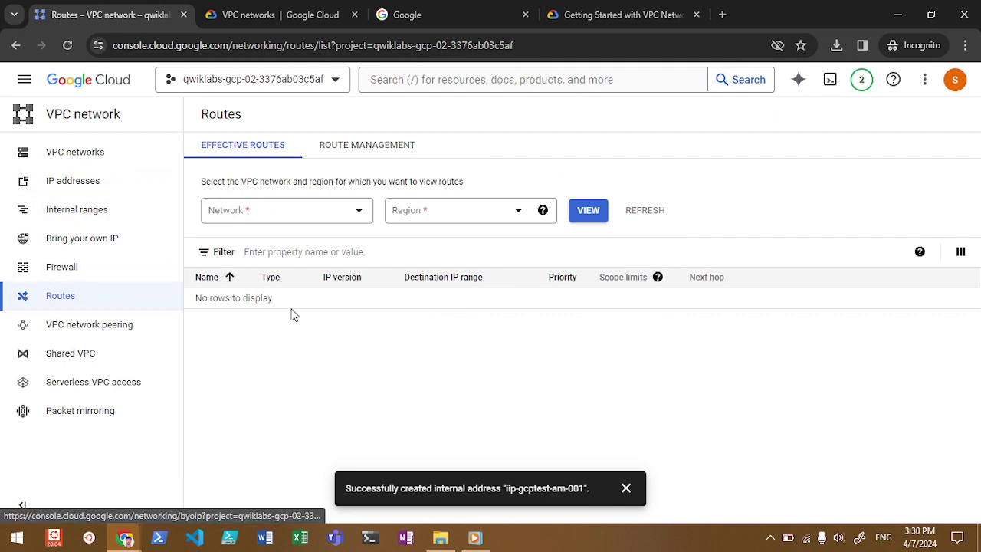
pyautogui.click(310, 212)
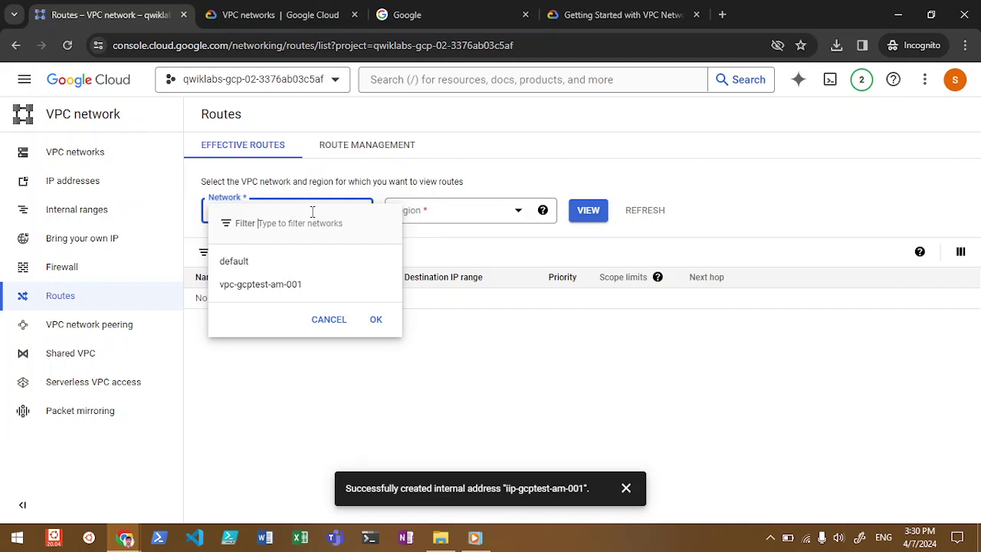
pyautogui.click(286, 294)
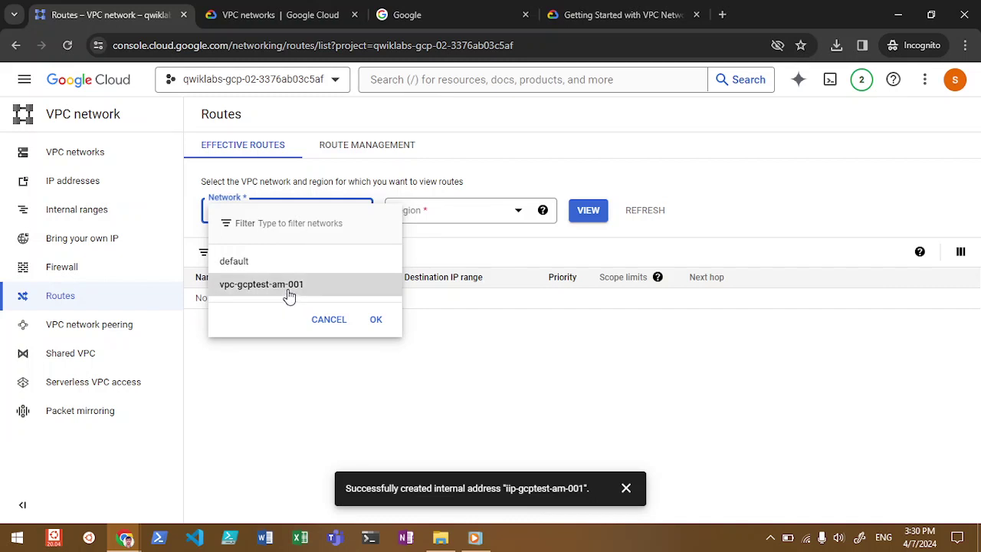
pyautogui.click(451, 216)
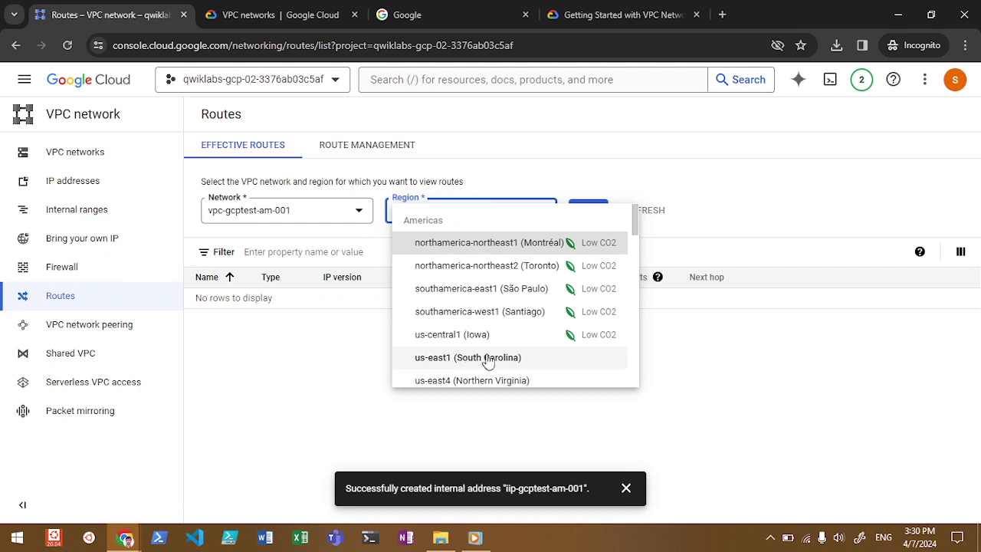
pyautogui.scroll(-2, 635, 361)
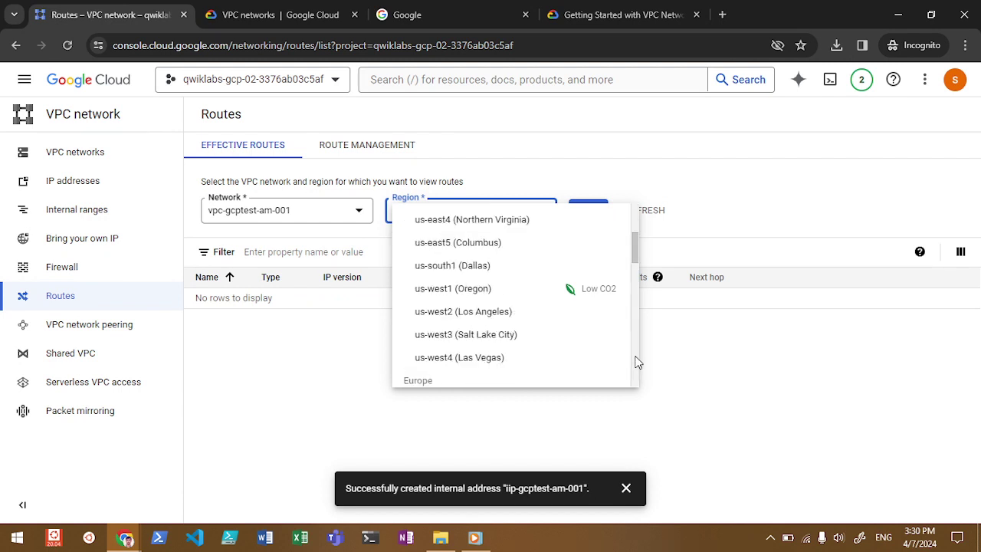
pyautogui.click(497, 315)
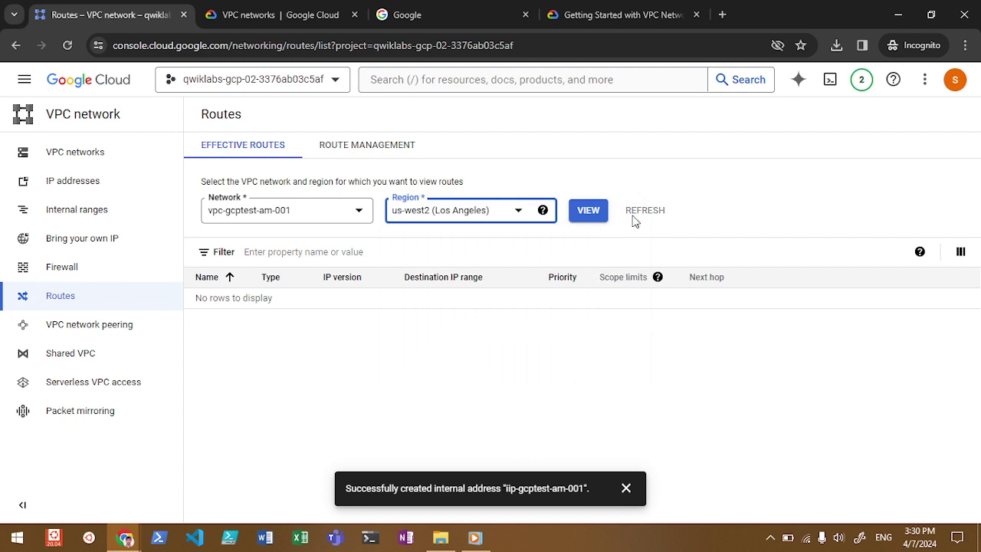
pyautogui.click(586, 212)
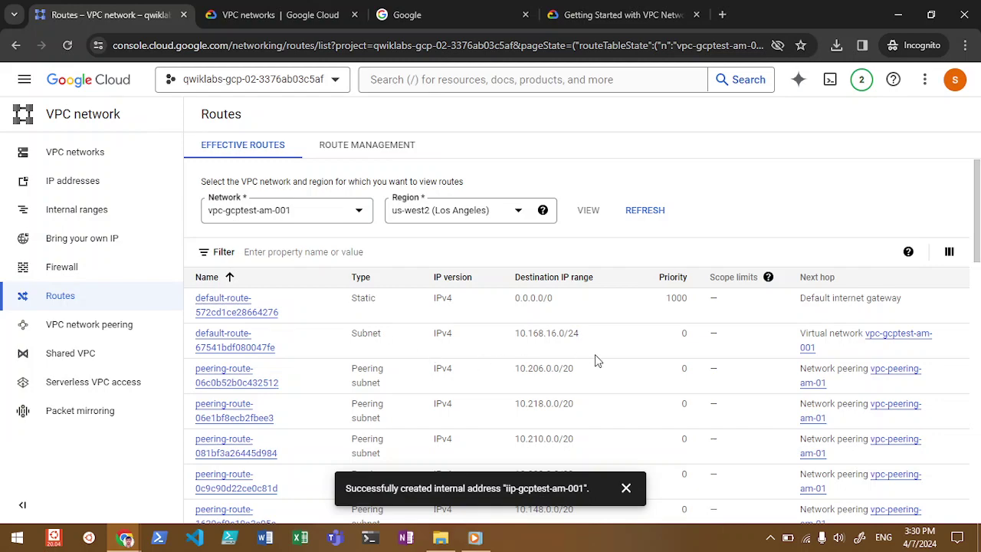
# - Start creating a new route from route management and name it route-gcptest-001
pyautogui.click(368, 151)
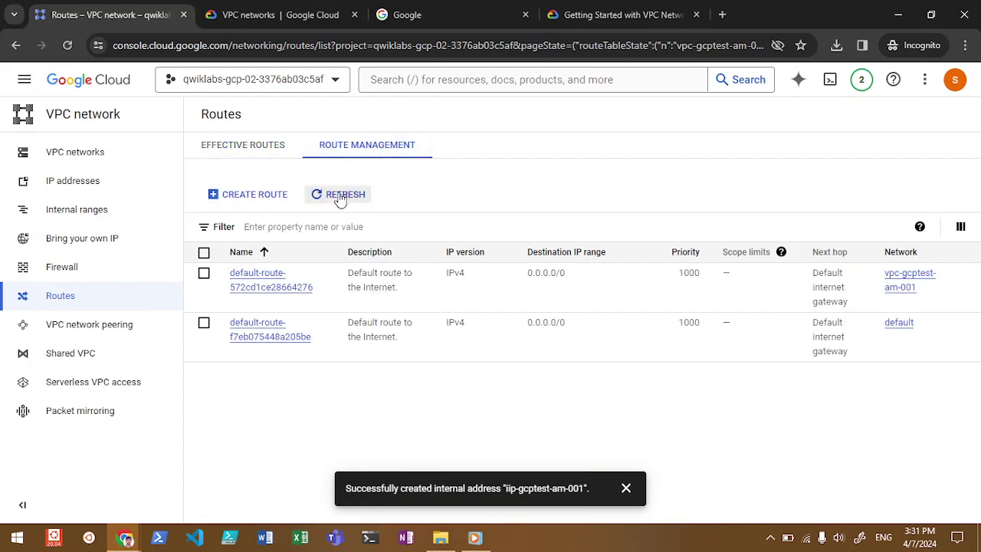
pyautogui.click(268, 203)
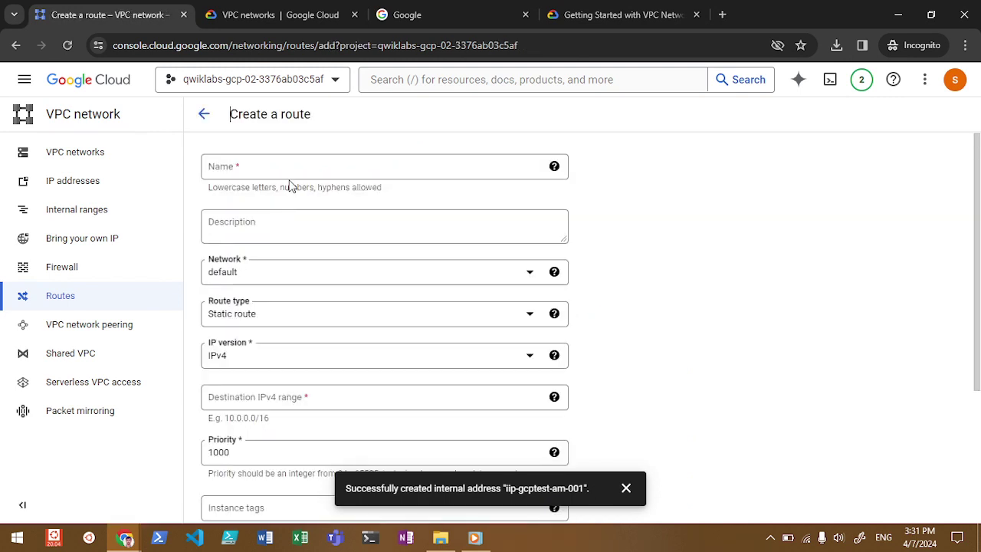
pyautogui.click(289, 174)
pyautogui.write('route')
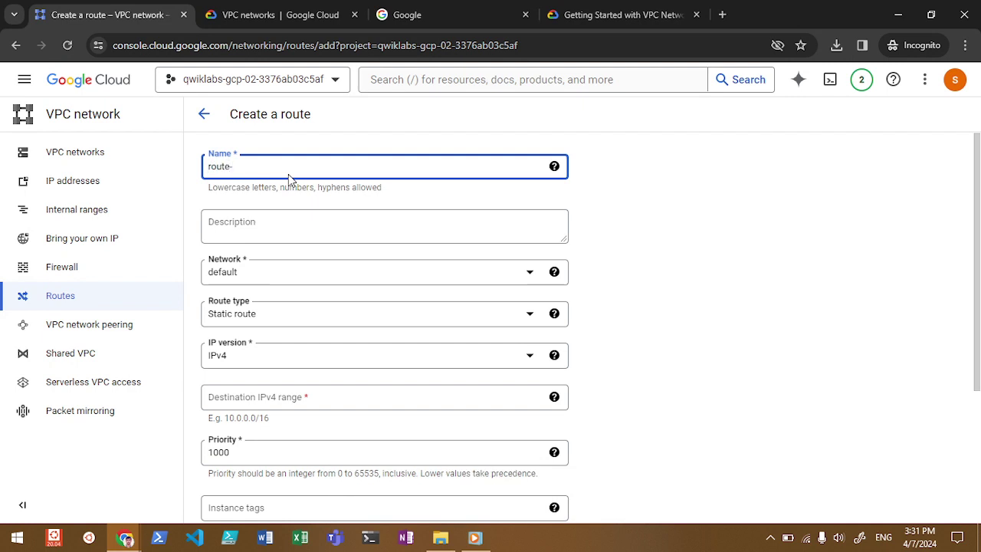
pyautogui.write('-gcptest')
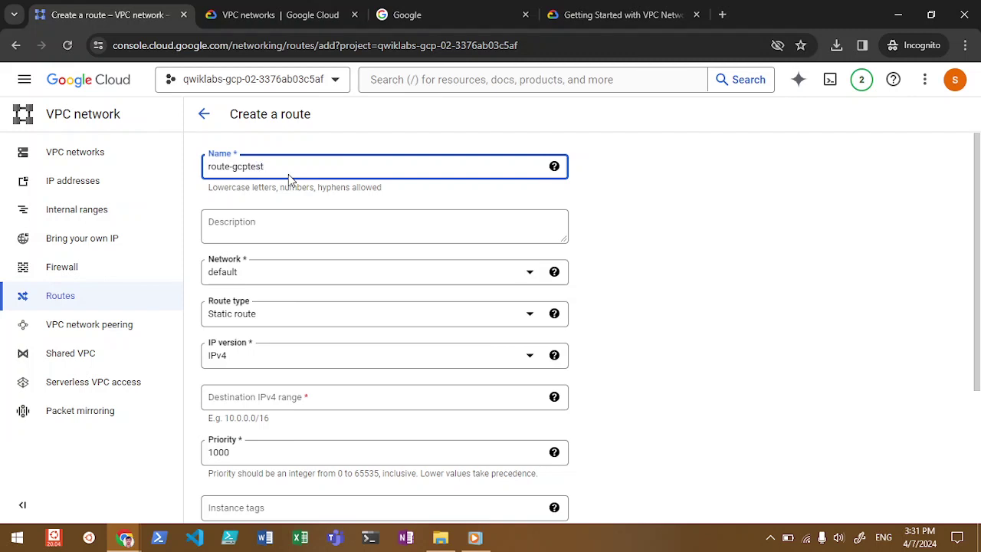
pyautogui.write('-001')
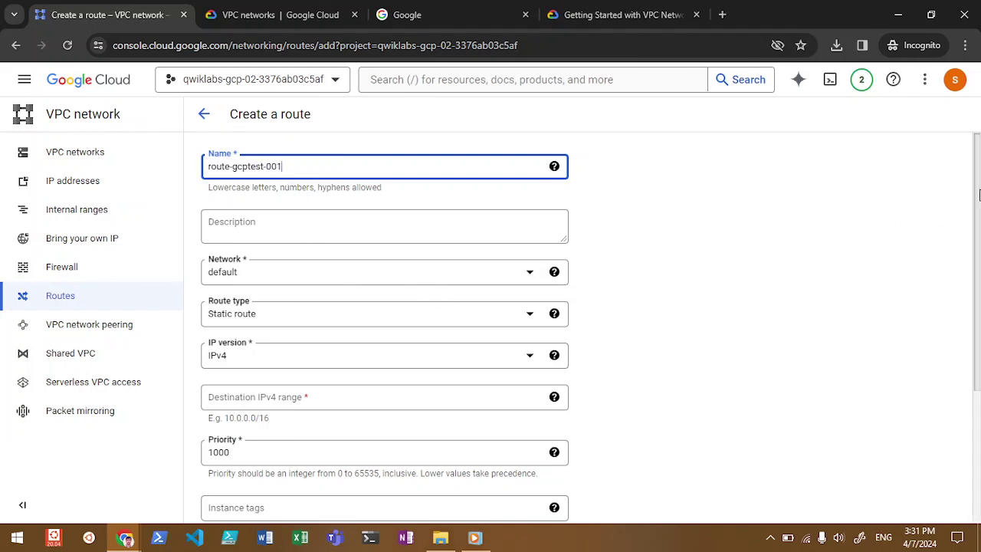
# - Set the new route's destination IPv4 range to 10.168.16.2
pyautogui.scroll(-1, 979, 195)
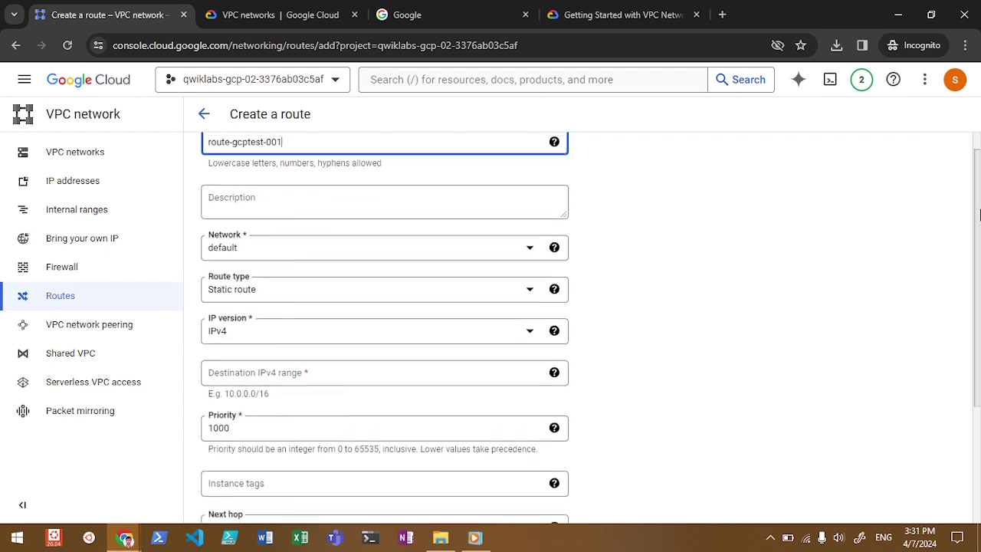
pyautogui.click(428, 330)
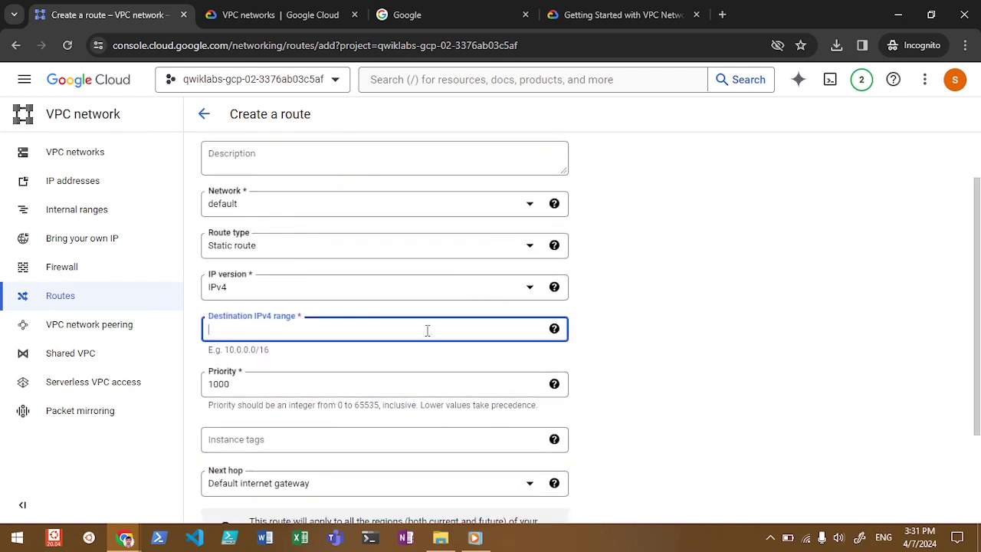
pyautogui.write('10.168.16.2')
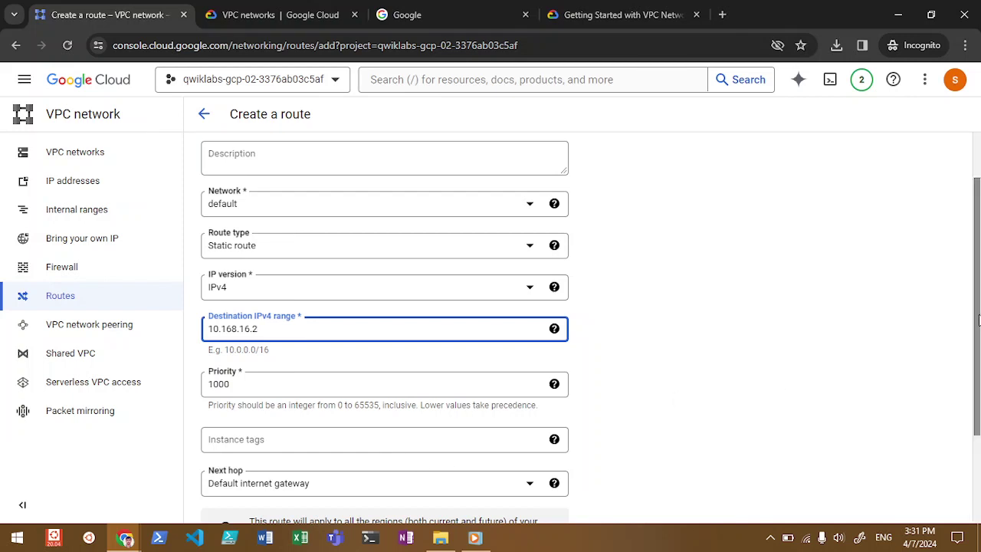
# - Check the instance option for the route's next hop, and choose "Specify IP address of an instance" instead
pyautogui.scroll(-2, 978, 320)
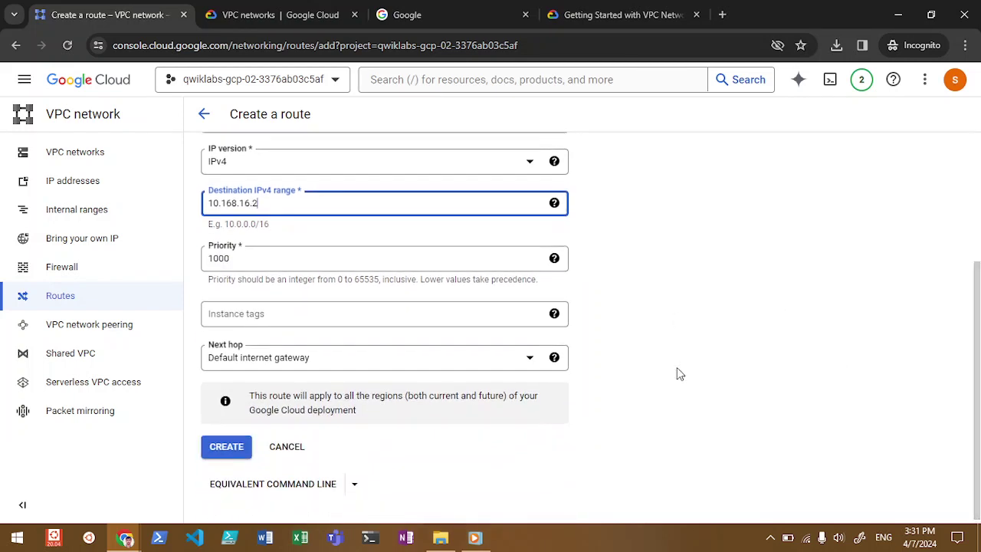
pyautogui.click(524, 358)
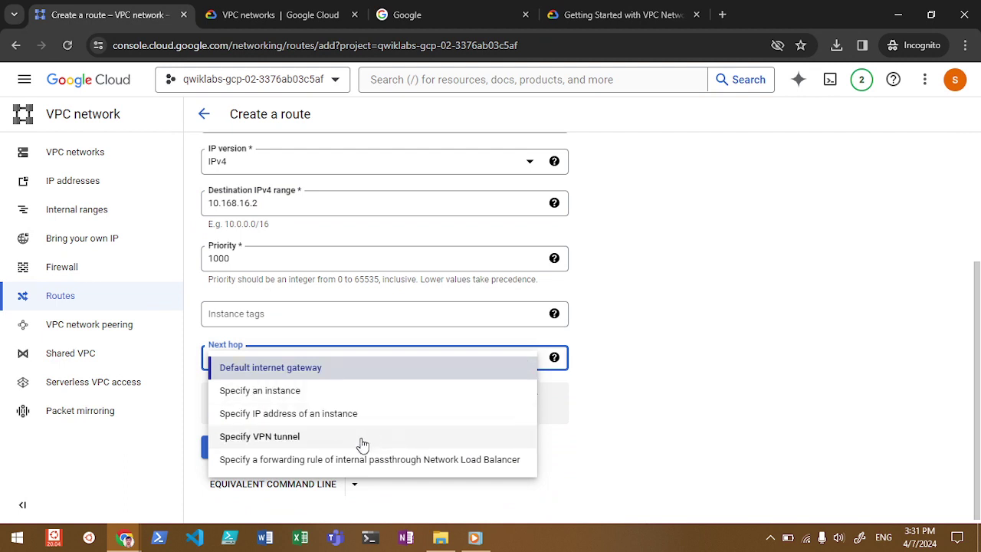
pyautogui.click(300, 399)
pyautogui.click(301, 402)
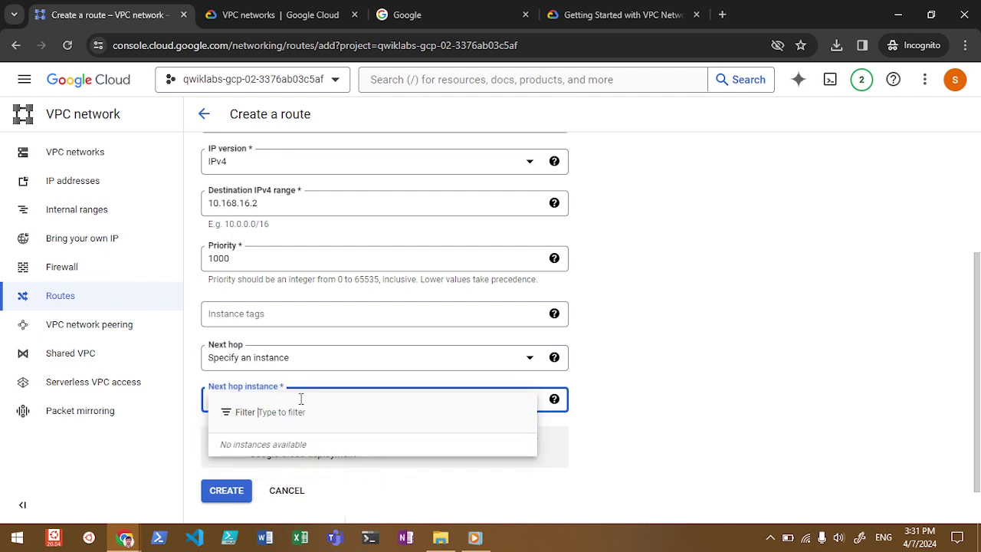
pyautogui.click(493, 360)
pyautogui.click(493, 360)
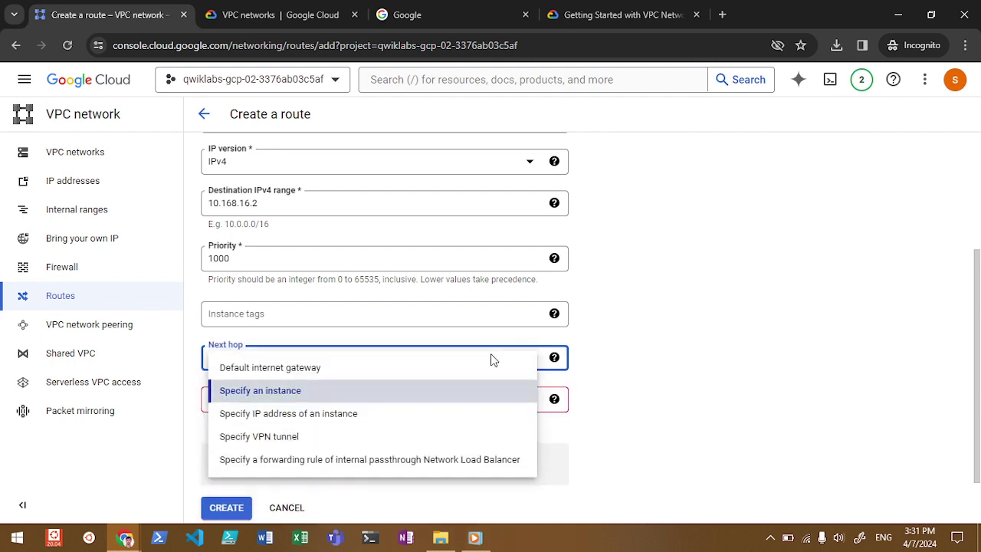
pyautogui.click(331, 416)
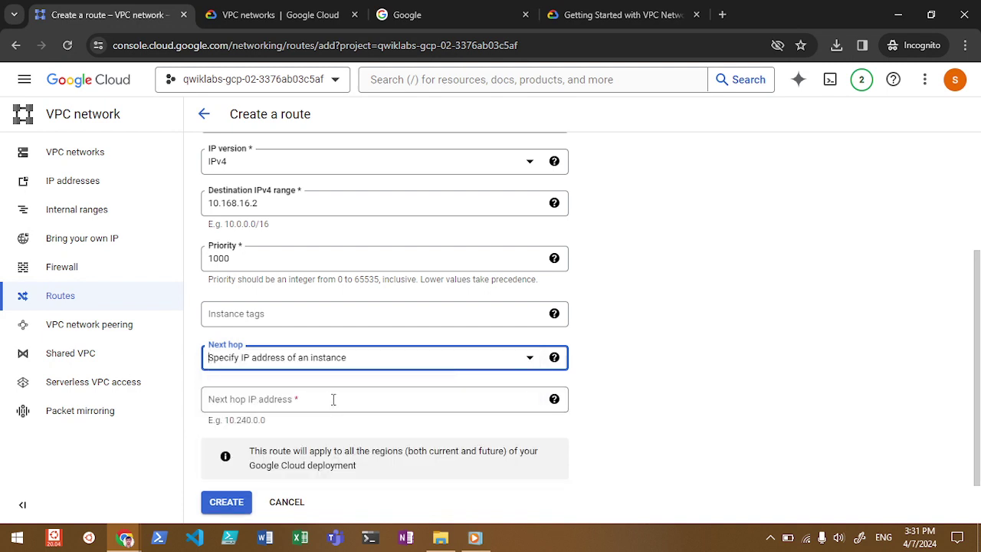
# - Set the next hop IP address to 10.168.16.1 and try to create the route
pyautogui.click(334, 398)
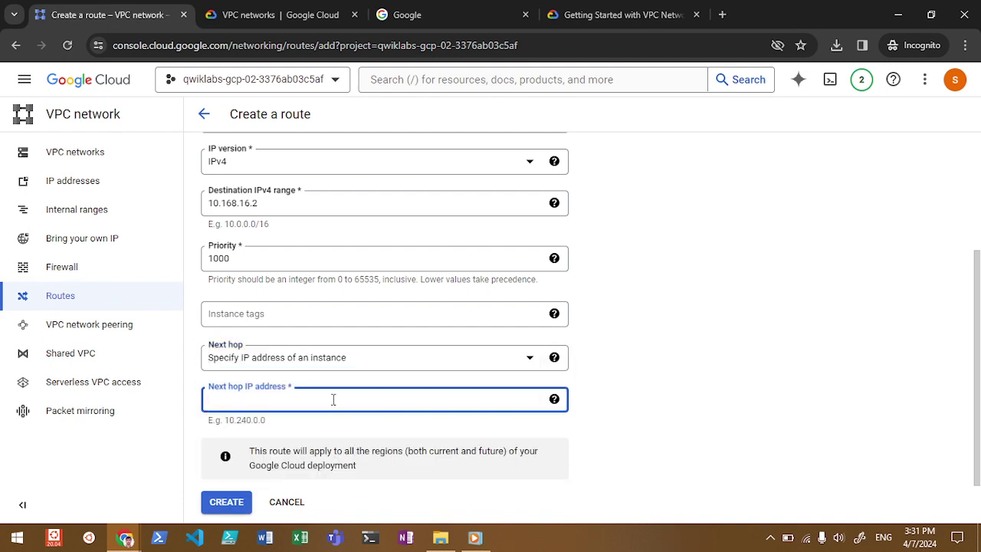
pyautogui.write('10168')
pyautogui.press('BackSpace')
pyautogui.press('BackSpace')
pyautogui.write('68.16.1')
pyautogui.click(222, 506)
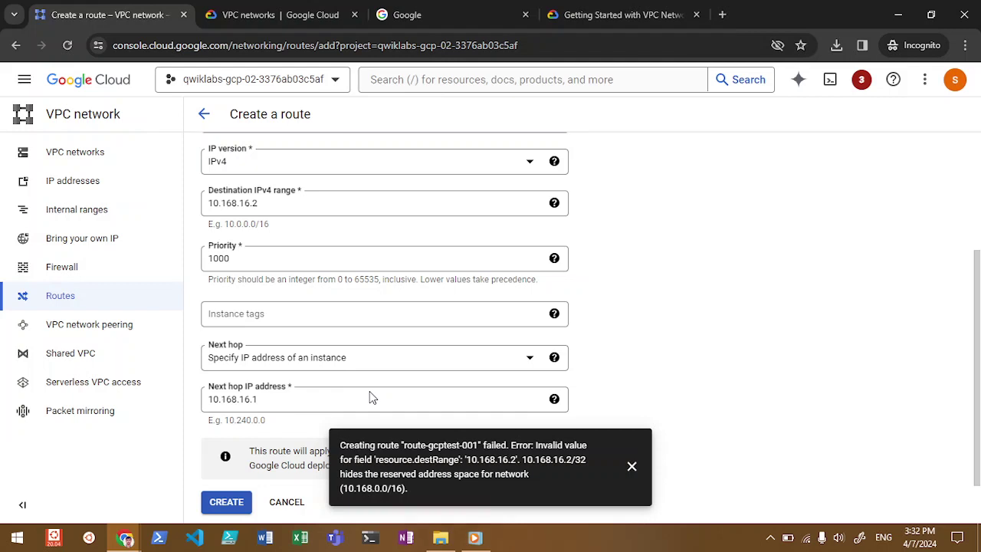
# - Change the next hop IP address to 10.168.17.2 and try to create the route again
pyautogui.click(280, 399)
pyautogui.press('BackSpace')
pyautogui.press('BackSpace')
pyautogui.press('BackSpace')
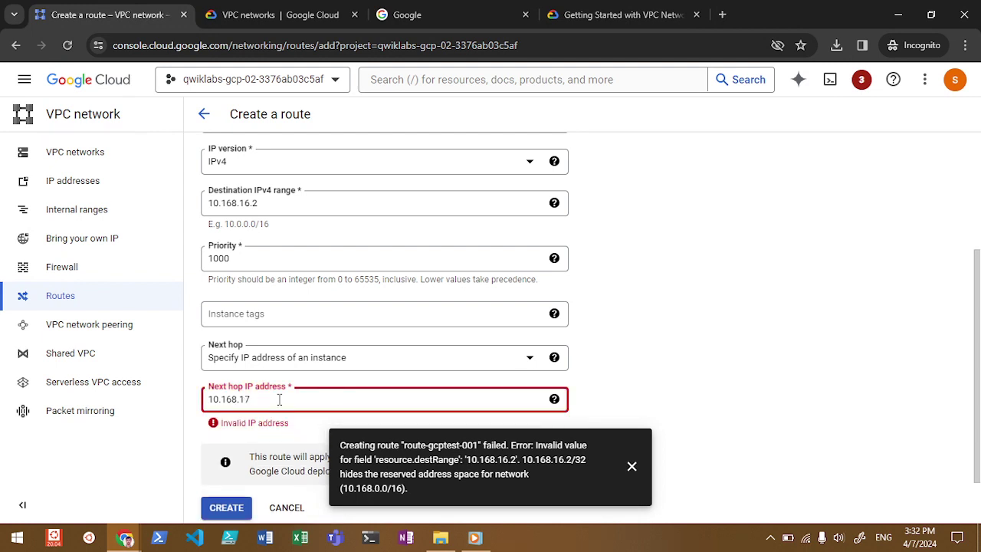
pyautogui.write('7.2')
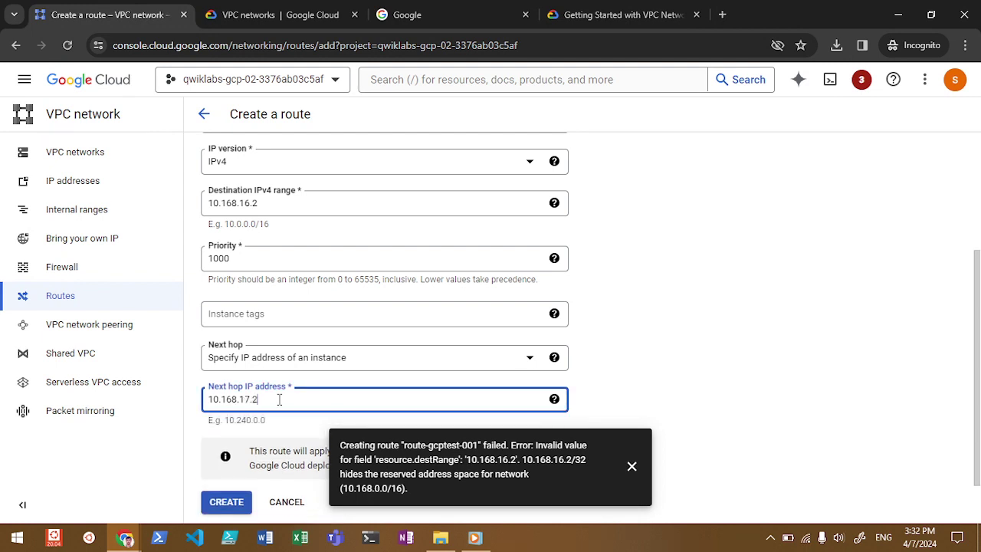
pyautogui.click(220, 502)
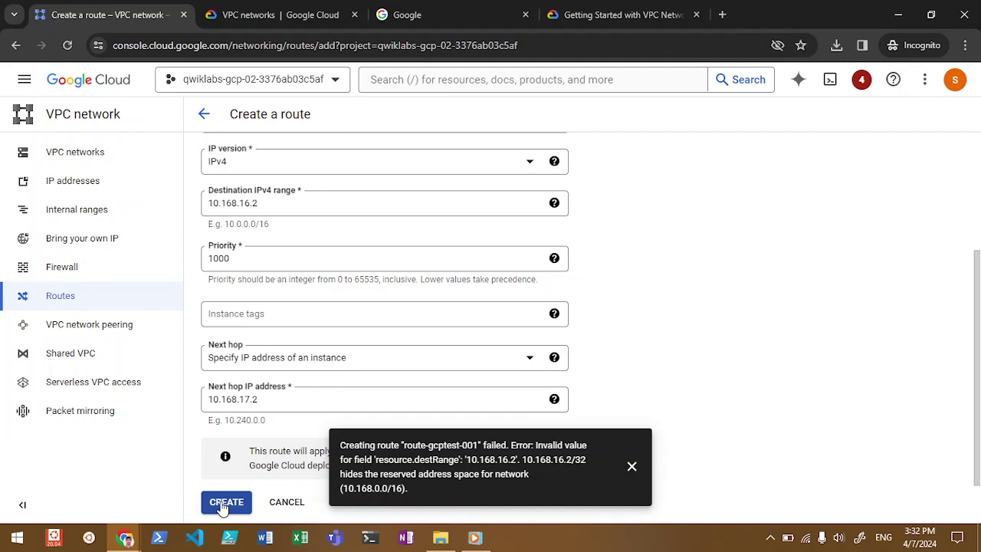
# - Try to create the route with next hop IP address 10.169.17.2, and cancel the route creation
pyautogui.click(236, 398)
pyautogui.press('BackSpace')
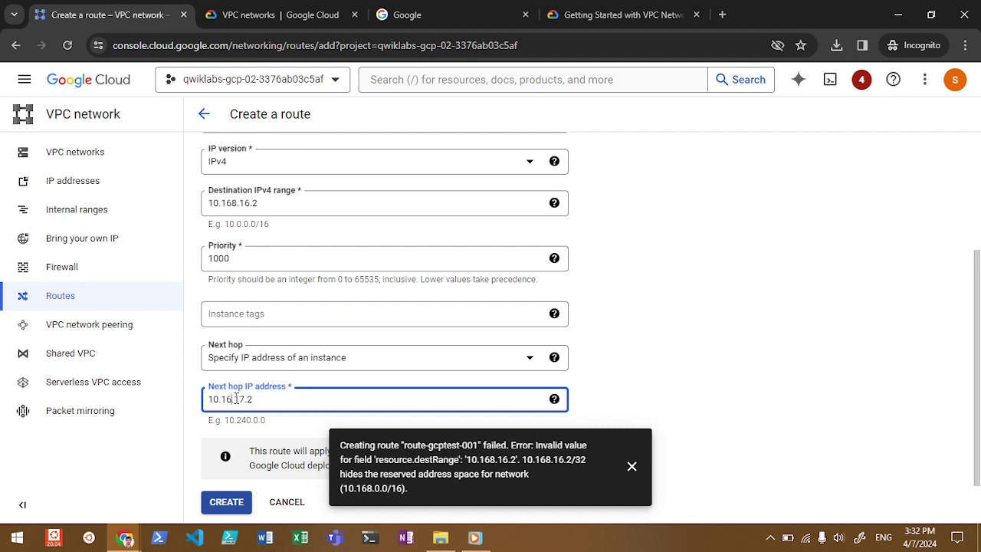
pyautogui.write('9')
pyautogui.click(236, 500)
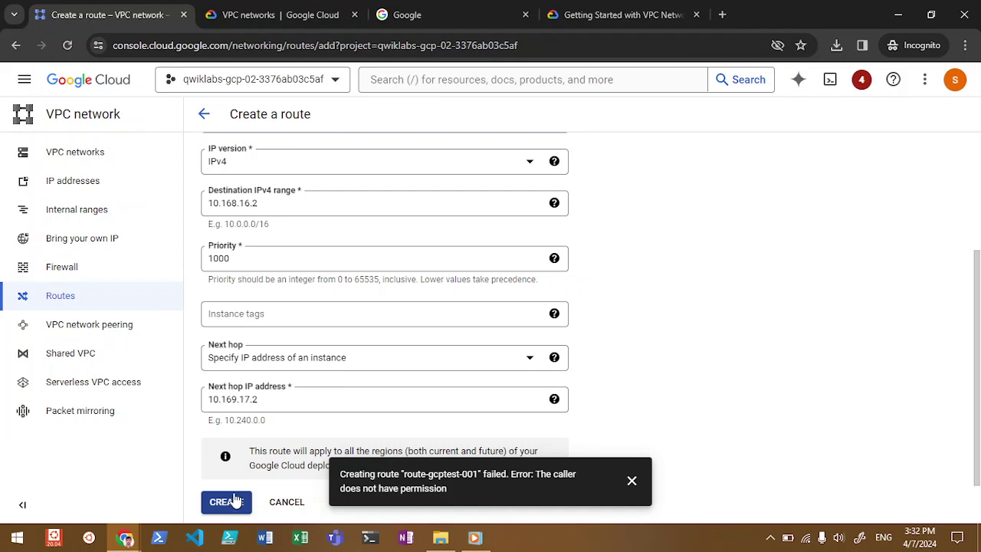
pyautogui.click(237, 400)
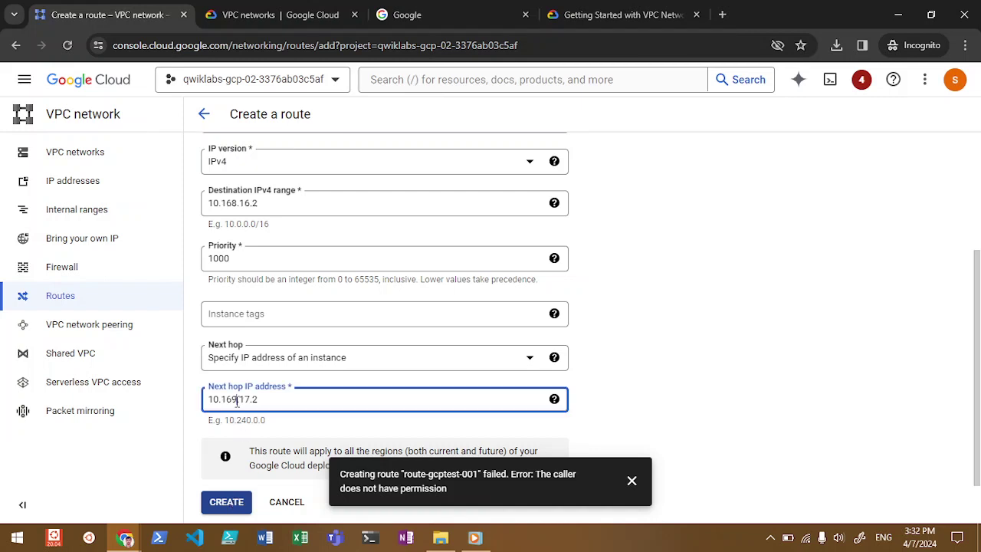
pyautogui.click(288, 502)
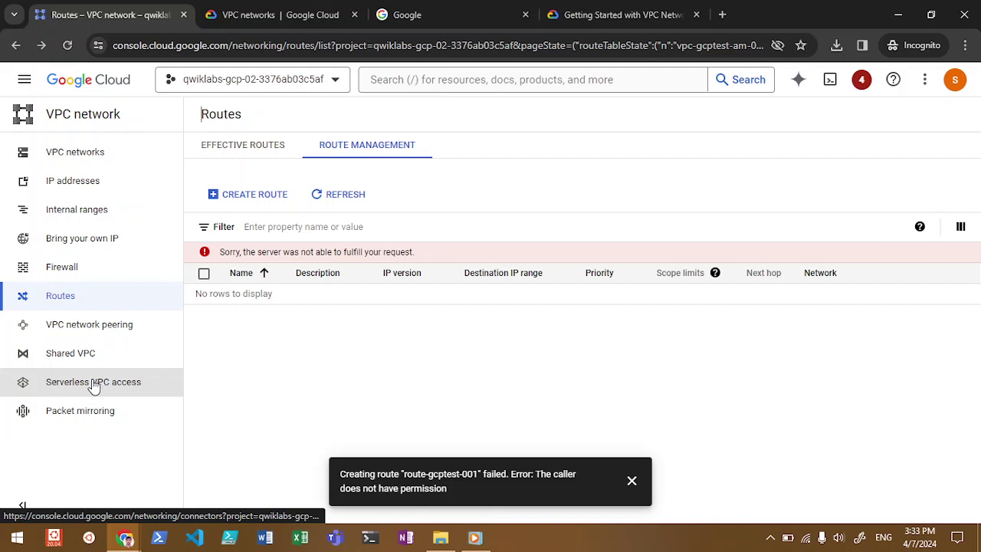
# - View the Shared VPC page of the project and return to the VPC networks list
pyautogui.click(84, 358)
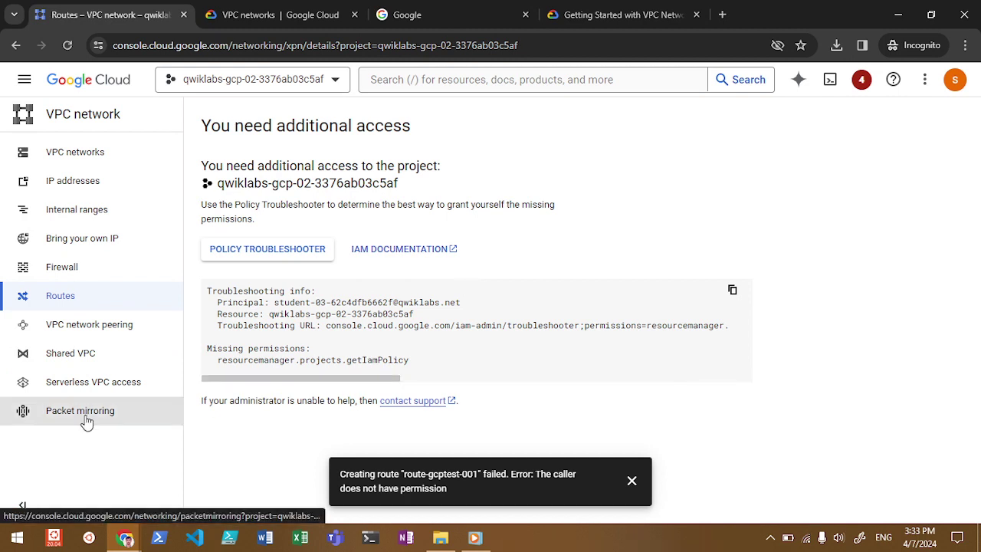
pyautogui.click(96, 156)
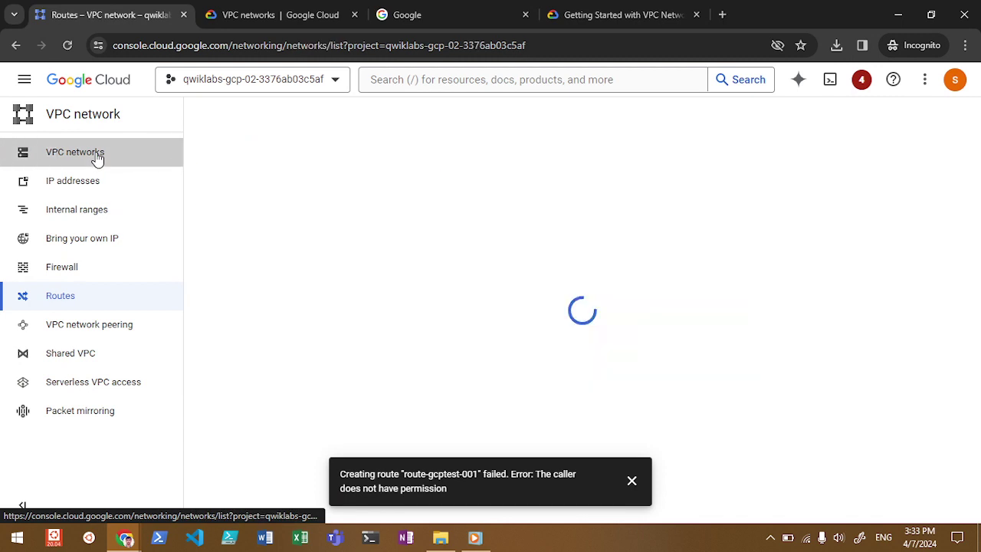